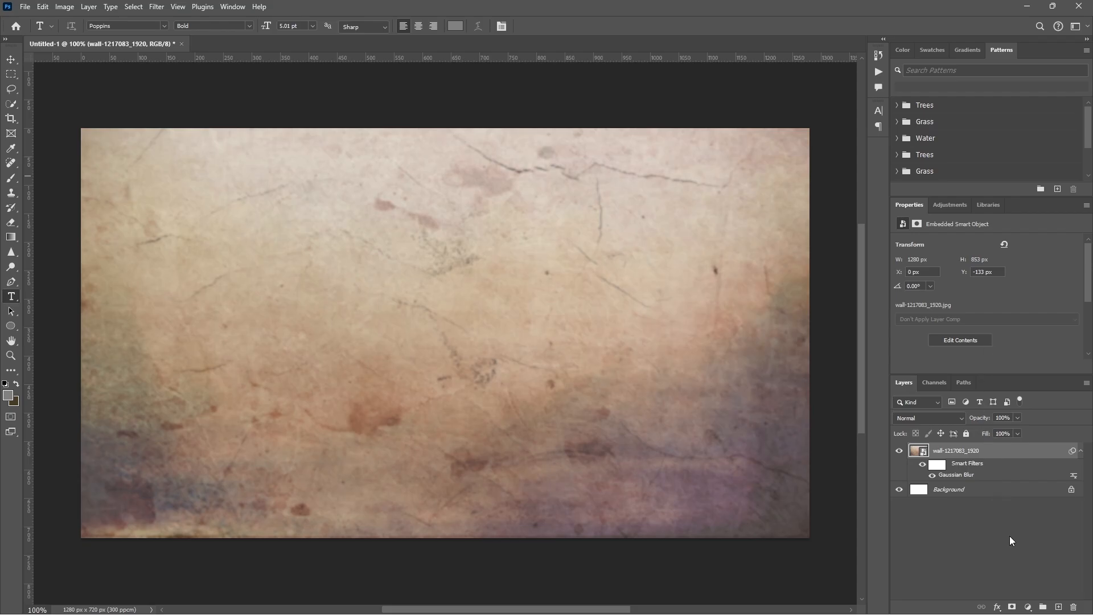
# Add a gradient fill layer above the wall image and set its starting colour stop to 2a2a2a
pyautogui.click(1028, 606)
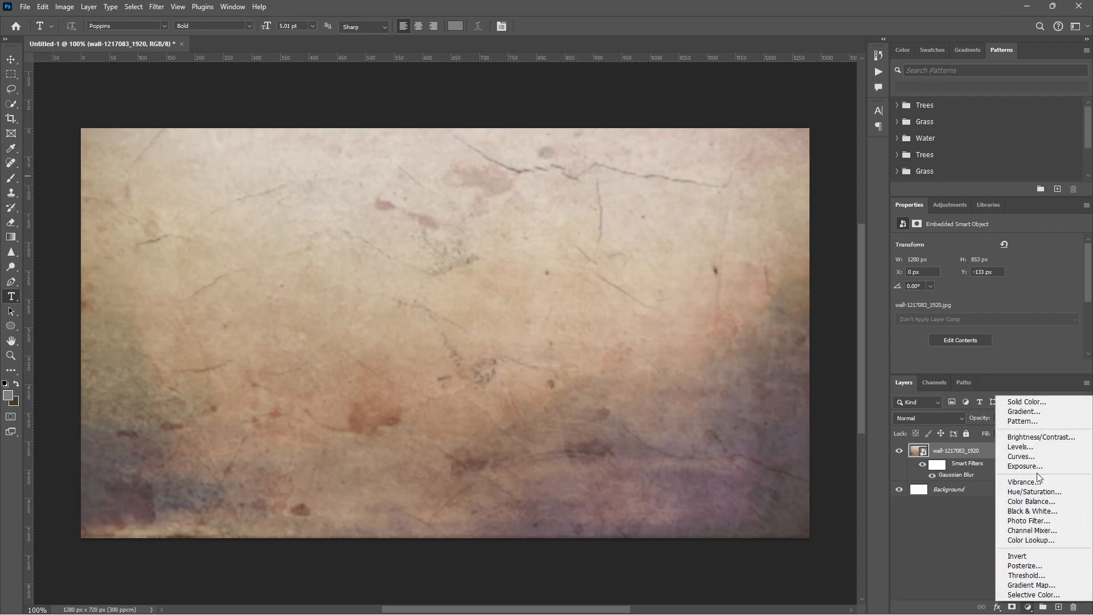
pyautogui.click(1024, 411)
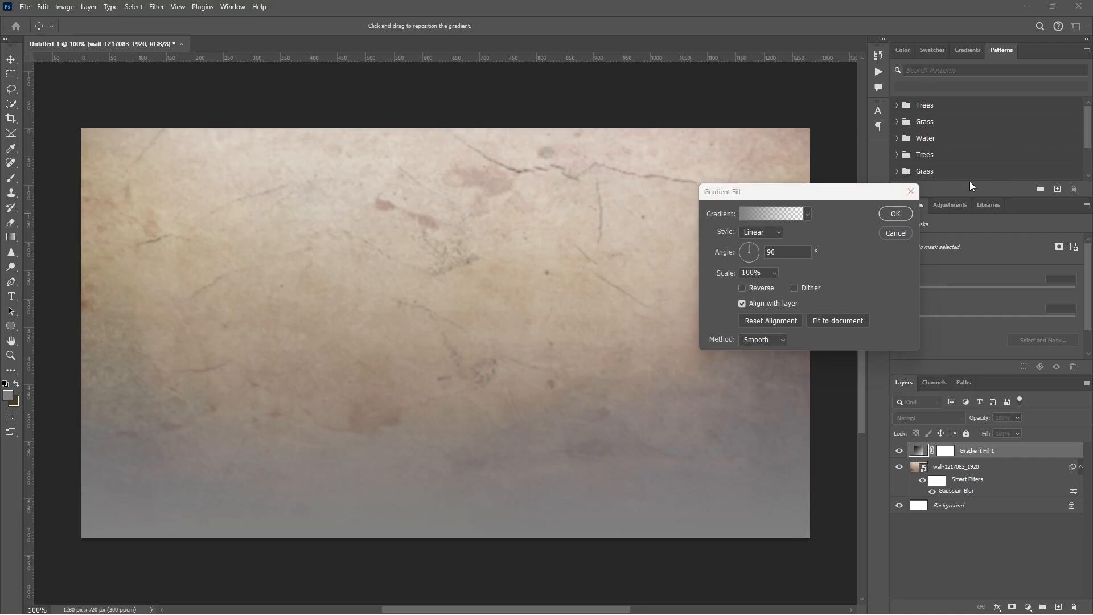
pyautogui.click(767, 217)
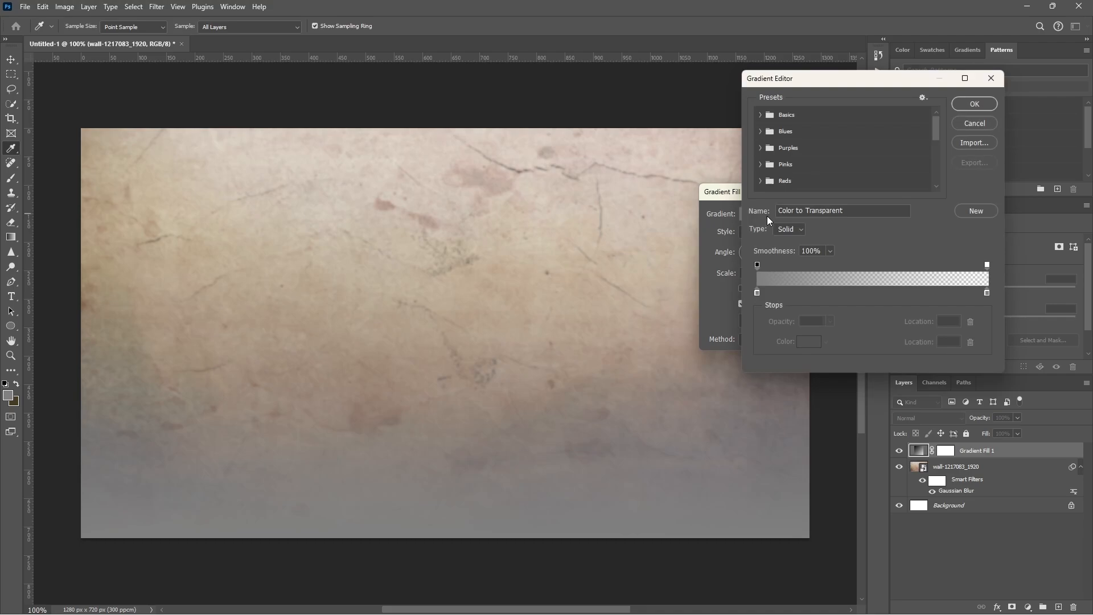
pyautogui.click(758, 293)
pyautogui.click(809, 341)
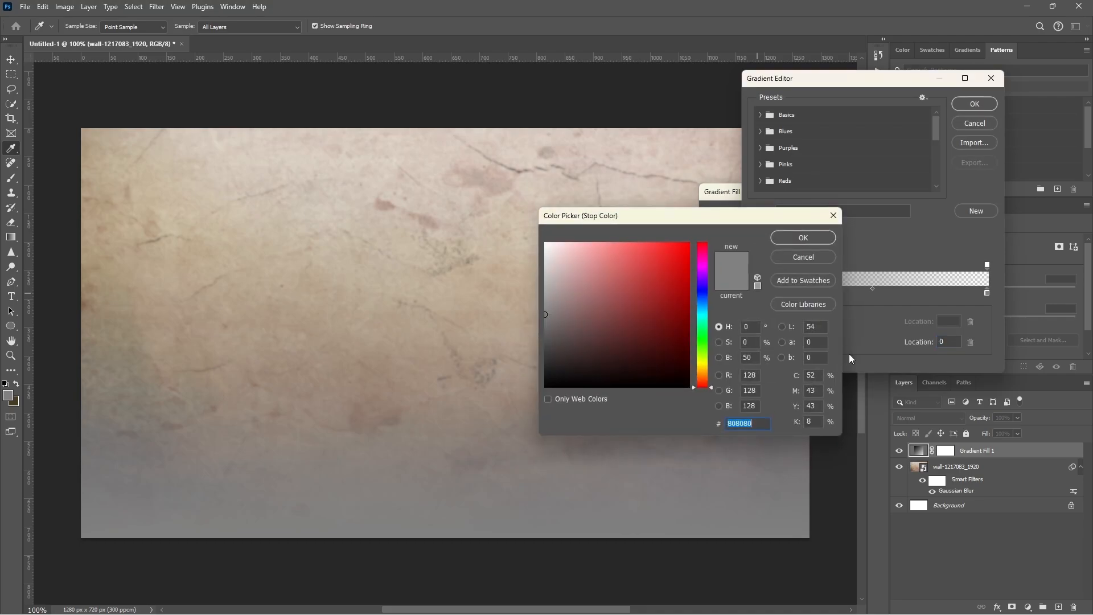
pyautogui.write('2a2a2a')
pyautogui.click(811, 237)
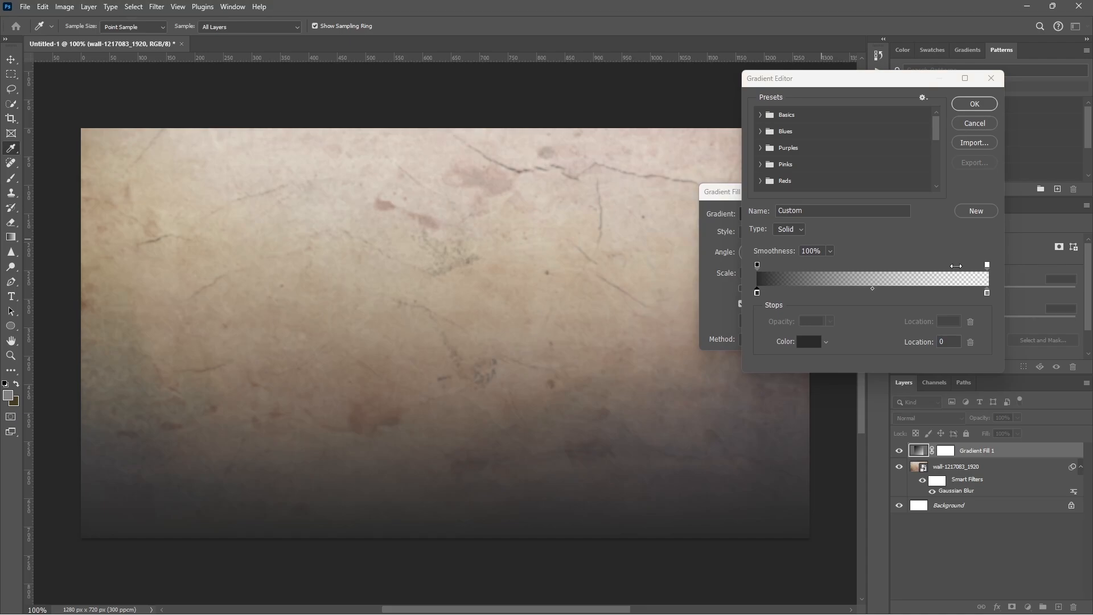
# Add a middle colour stop at 50% in the gradient and set its colour to 3b6e22
pyautogui.click(758, 294)
pyautogui.moveTo(758, 294); pyautogui.dragTo(864, 292)
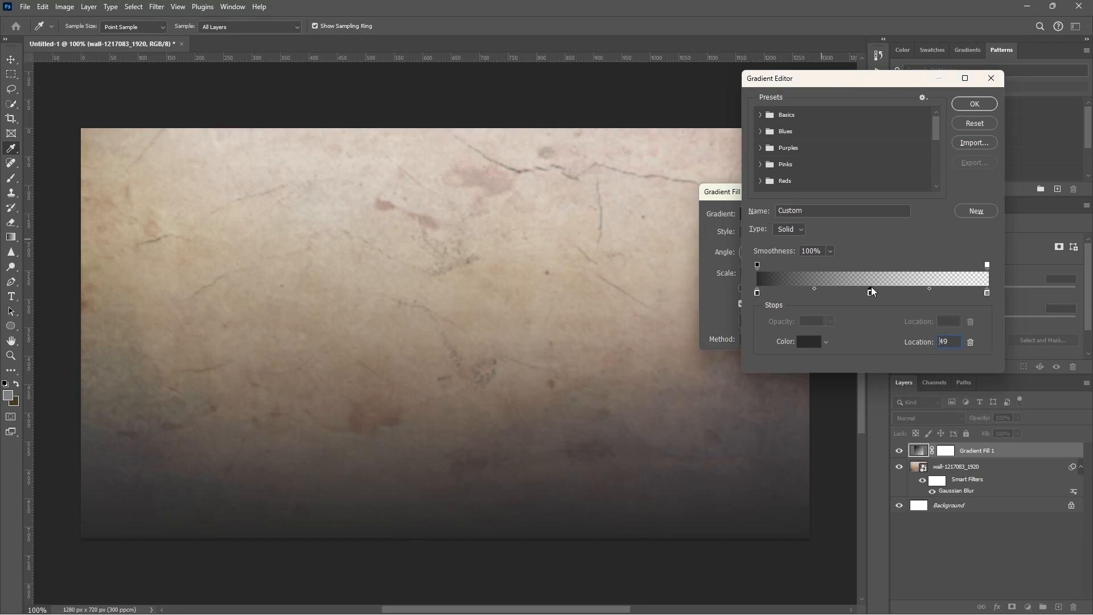
pyautogui.moveTo(873, 290); pyautogui.dragTo(871, 290)
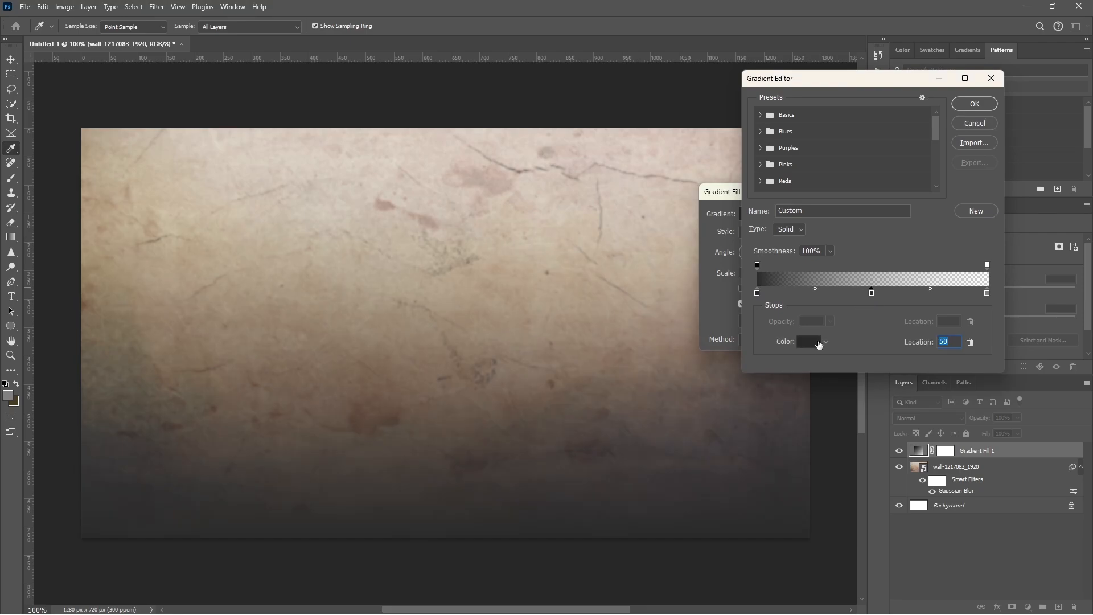
pyautogui.click(815, 342)
pyautogui.write('3b6e22')
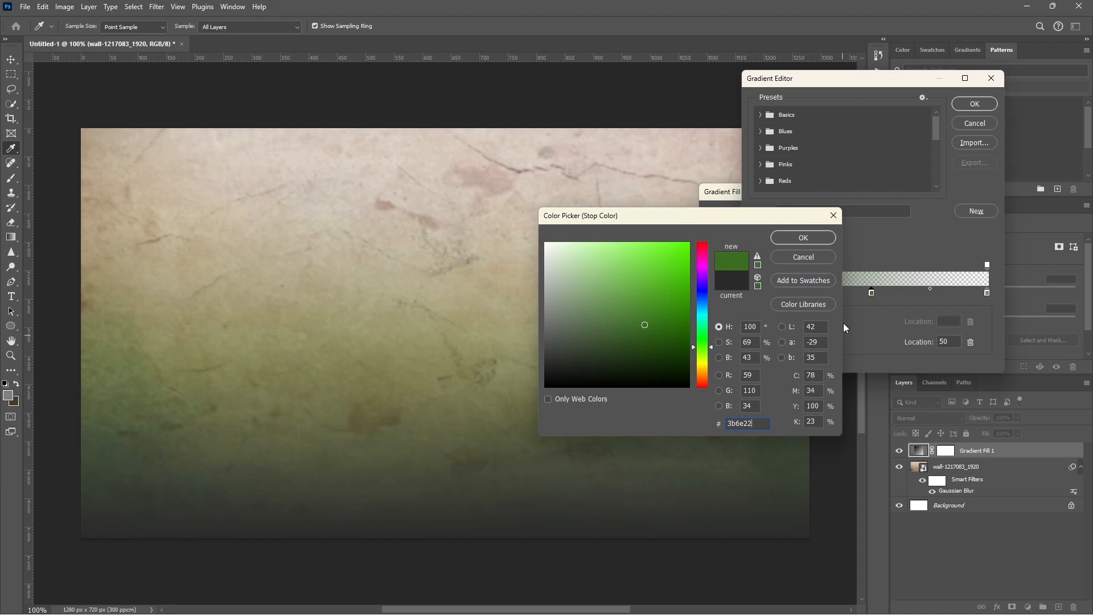
pyautogui.click(830, 239)
# Set the gradient's end colour stop to 5a4d3a and accept the edited gradient
pyautogui.hotkey('alt', 'Tab')
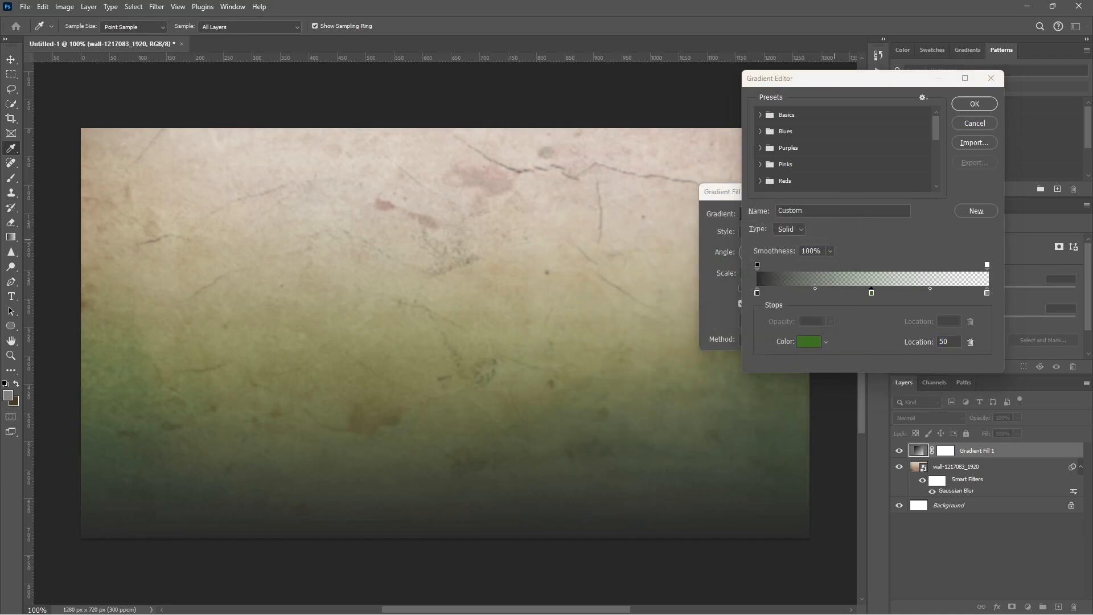
pyautogui.click(995, 308)
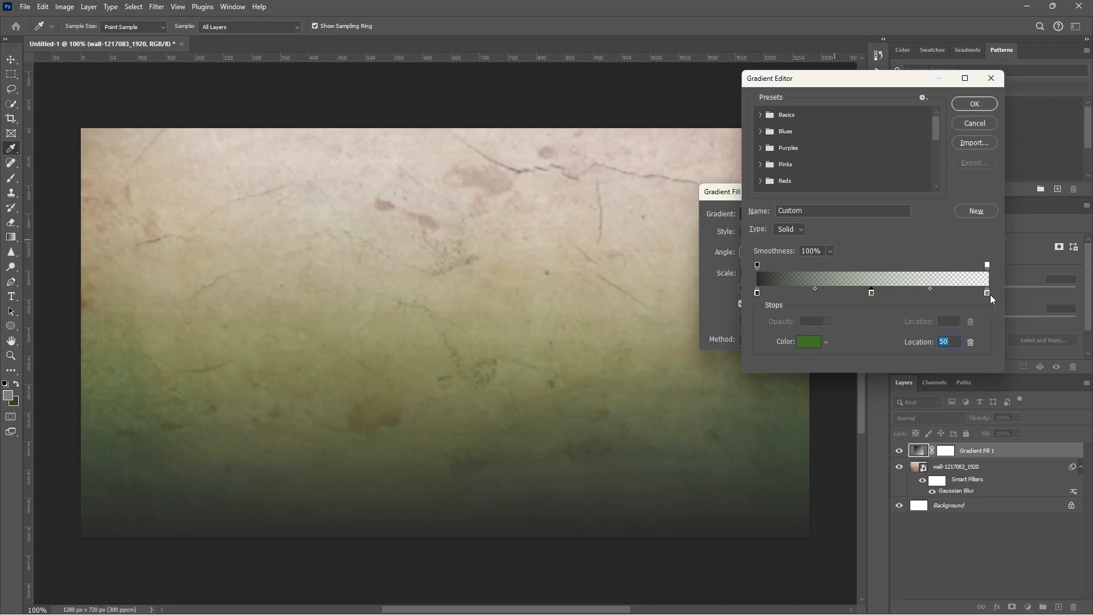
pyautogui.click(987, 293)
pyautogui.click(809, 345)
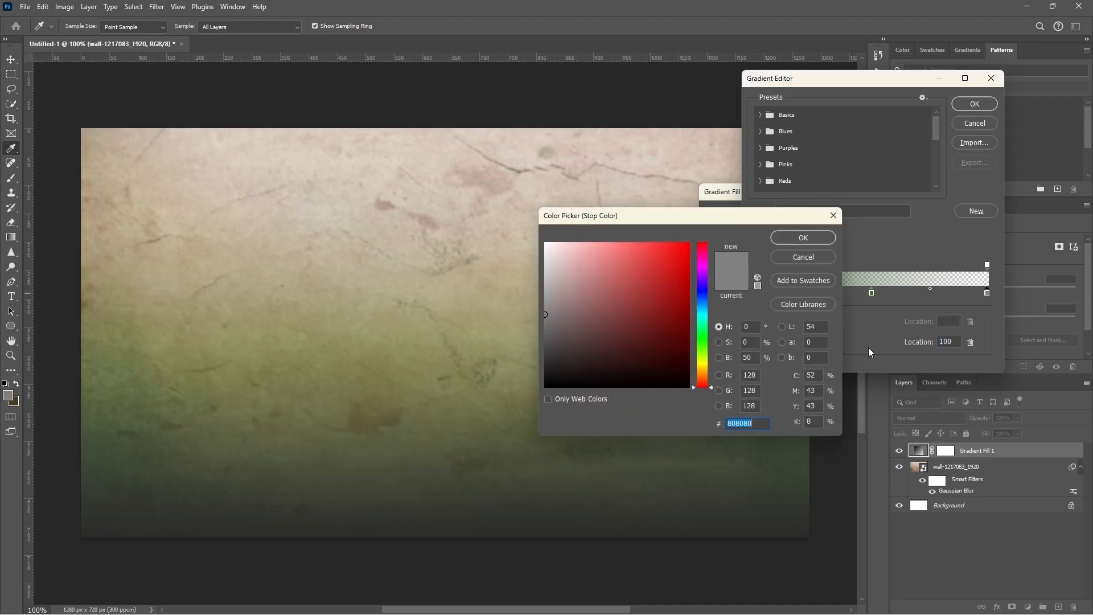
pyautogui.write('5a4d3a')
pyautogui.click(816, 240)
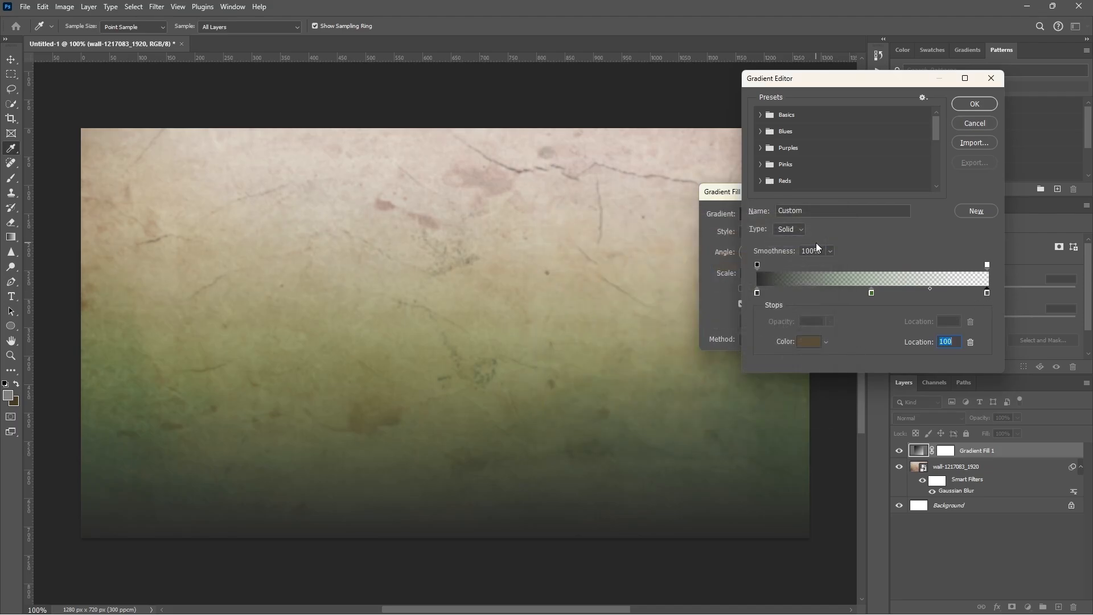
pyautogui.click(975, 104)
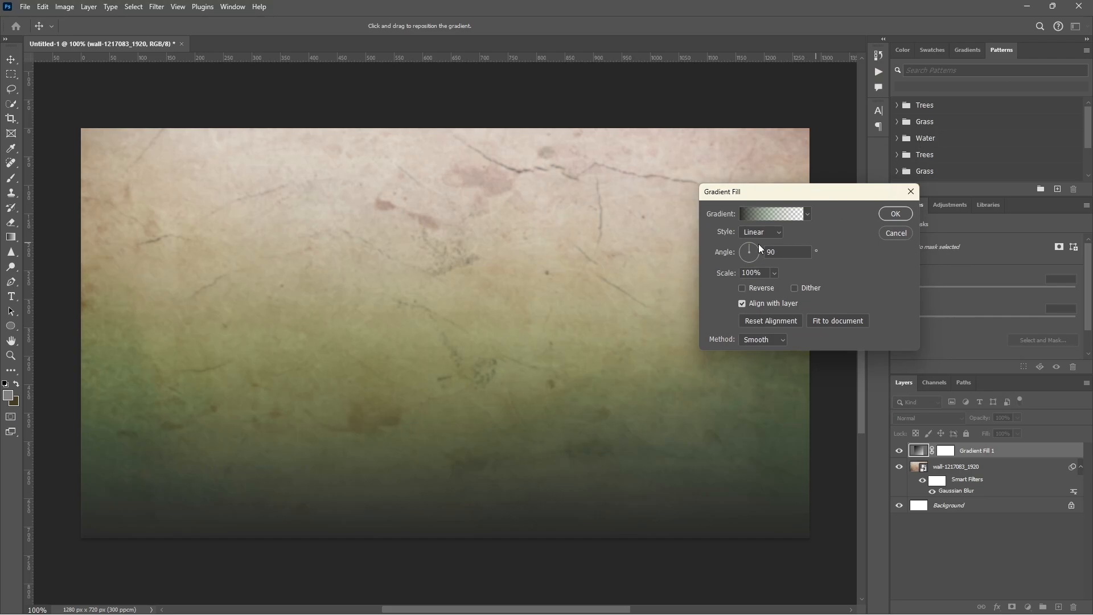
# Set the gradient fill's scale to 56% and apply the fill
pyautogui.moveTo(790, 256); pyautogui.dragTo(766, 252)
pyautogui.doubleClick(751, 273)
pyautogui.write('56')
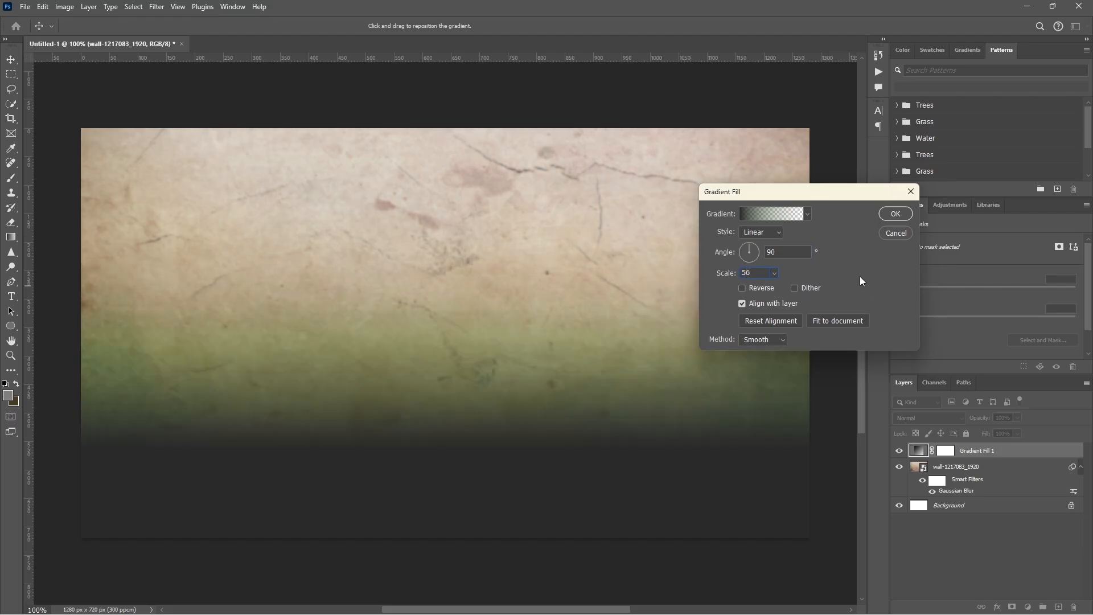
pyautogui.click(900, 214)
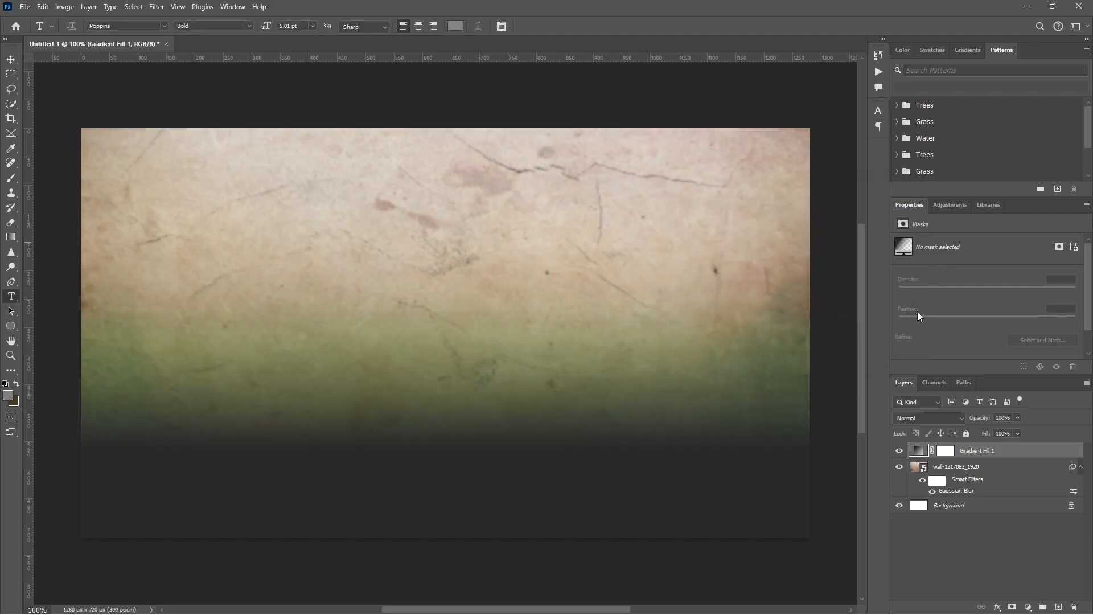
# Set the gradient fill layer's blend mode to Overlay and its opacity to 49%
pyautogui.click(918, 419)
pyautogui.click(934, 451)
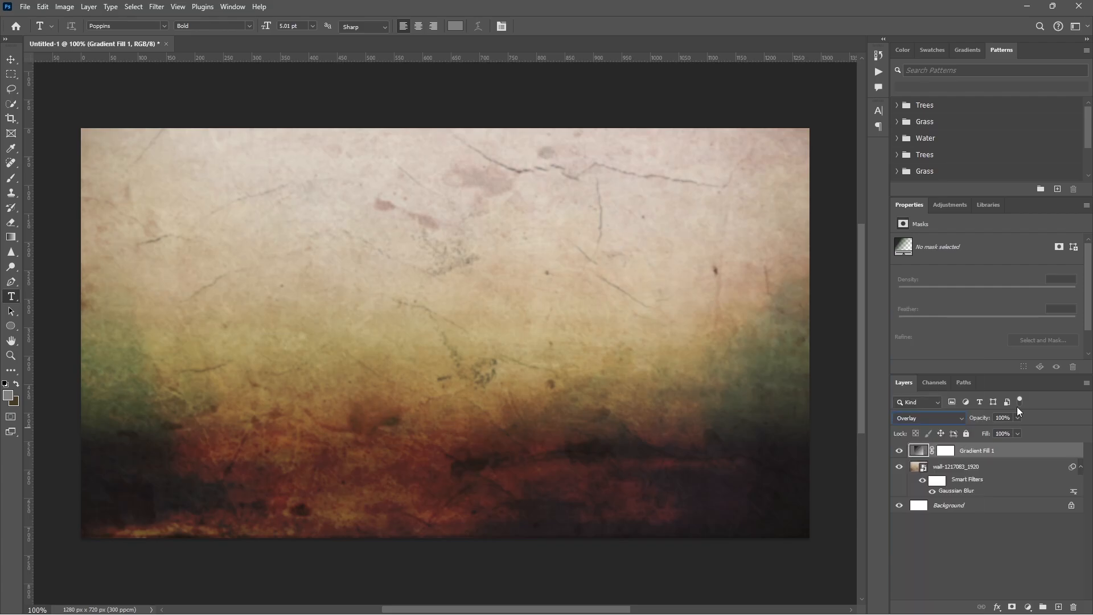
pyautogui.click(1010, 417)
pyautogui.write('45')
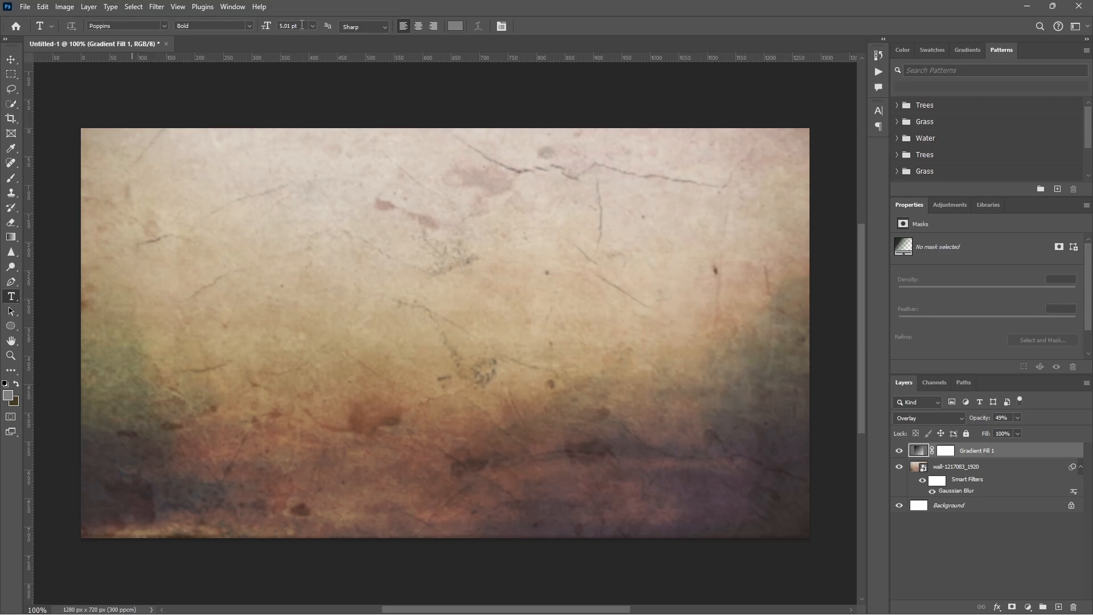
# Set the font size to 50 pt and place a Lorem Ipsum placeholder text layer on the canvas
pyautogui.click(284, 25)
pyautogui.write('50')
pyautogui.click(183, 263)
pyautogui.click(255, 236)
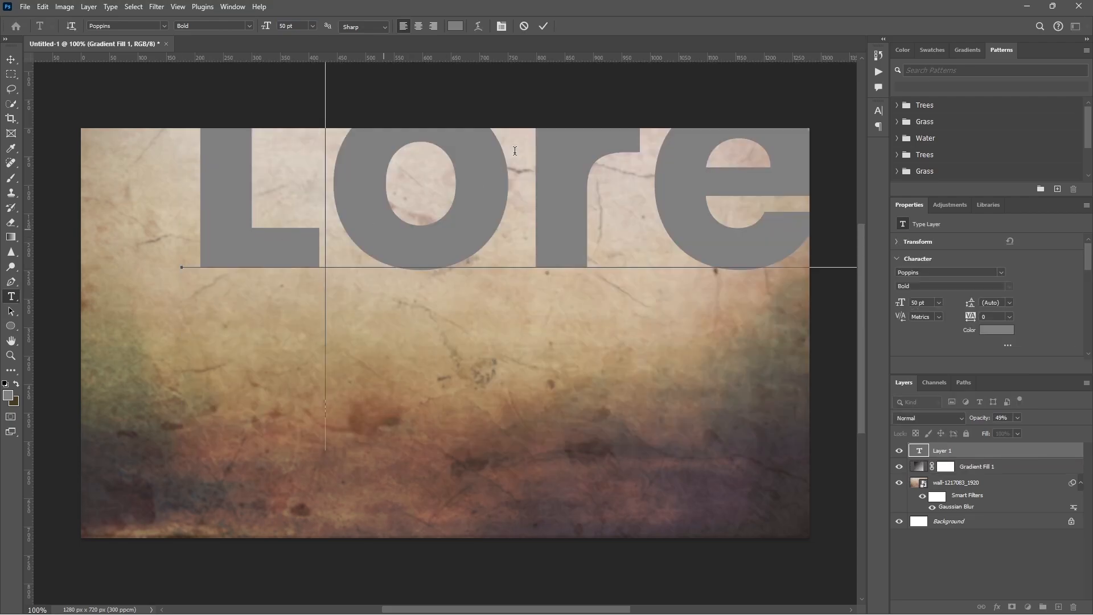
pyautogui.click(544, 26)
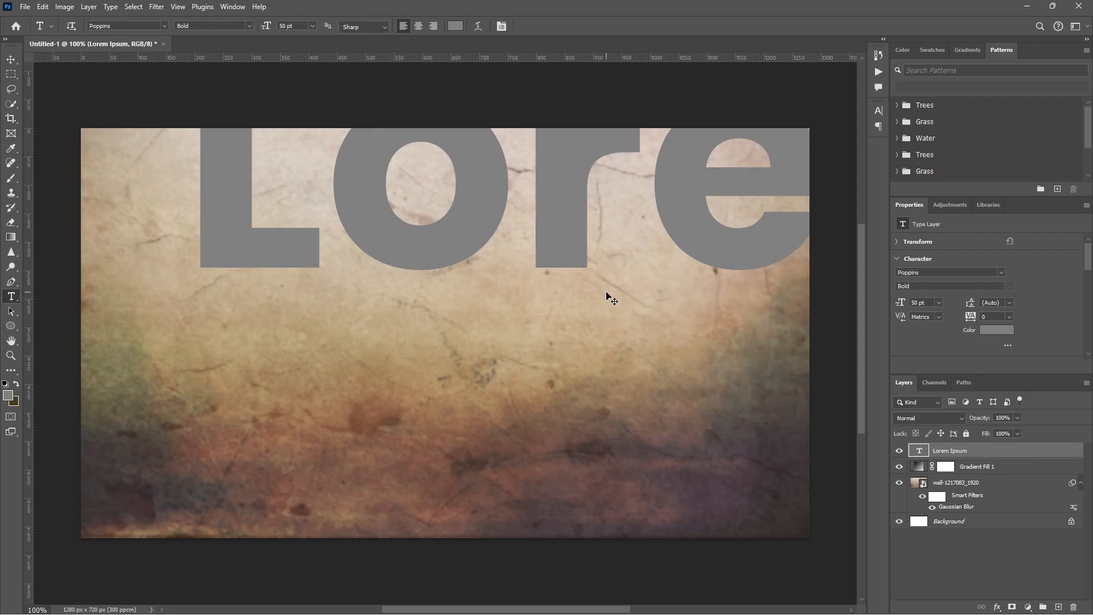
# Scale the placeholder text down to about 31% and centre it on the canvas
pyautogui.hotkey('ctrl', 't')
pyautogui.moveTo(182, 231); pyautogui.dragTo(570, 268)
pyautogui.moveTo(676, 282); pyautogui.dragTo(265, 362)
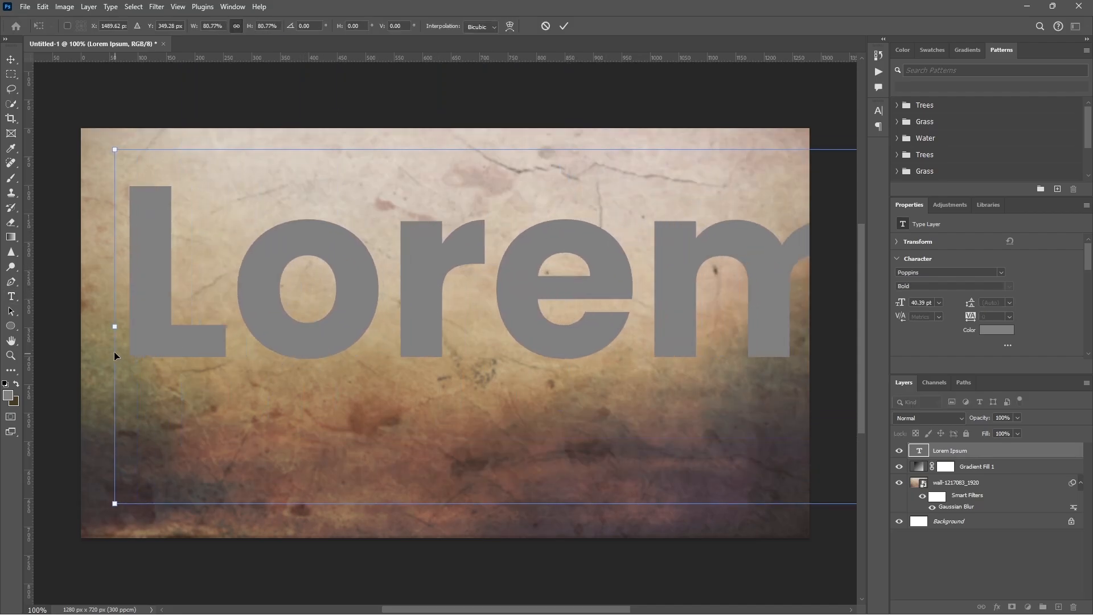
pyautogui.moveTo(115, 326); pyautogui.dragTo(234, 330)
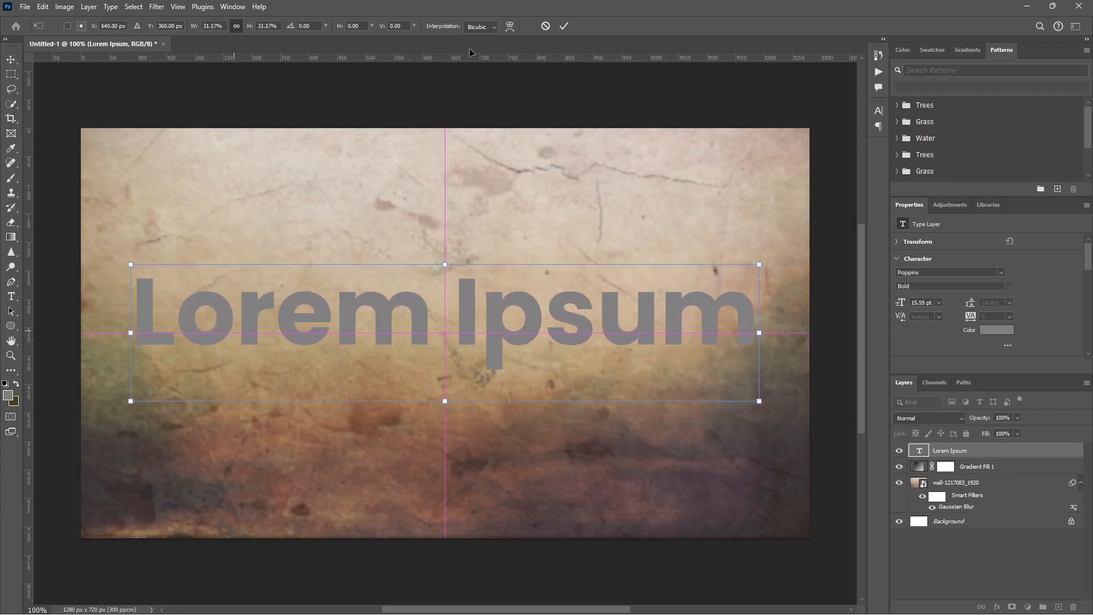
pyautogui.click(564, 26)
# Replace the placeholder text with STONE in capital letters
pyautogui.press('t')
pyautogui.click(446, 320)
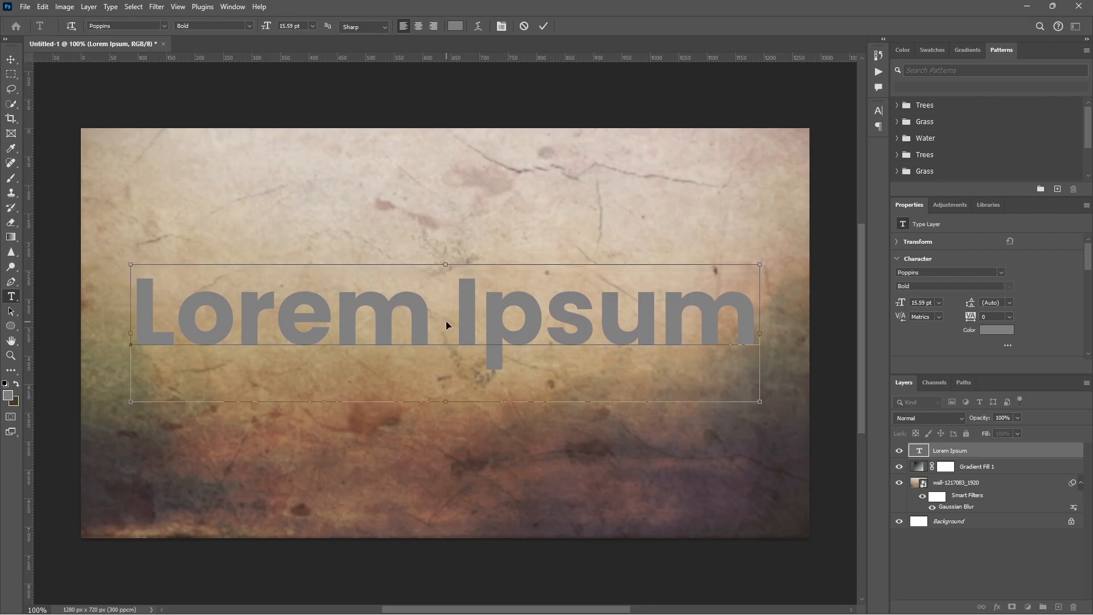
pyautogui.hotkey('ctrl', 'a')
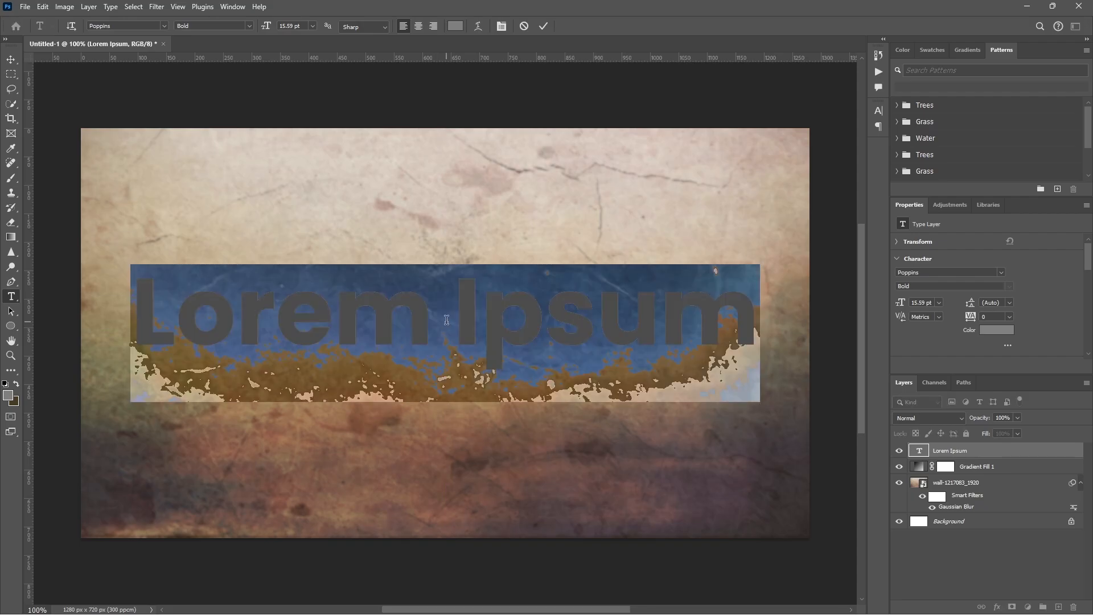
pyautogui.press('capslock')
pyautogui.press('capslock')
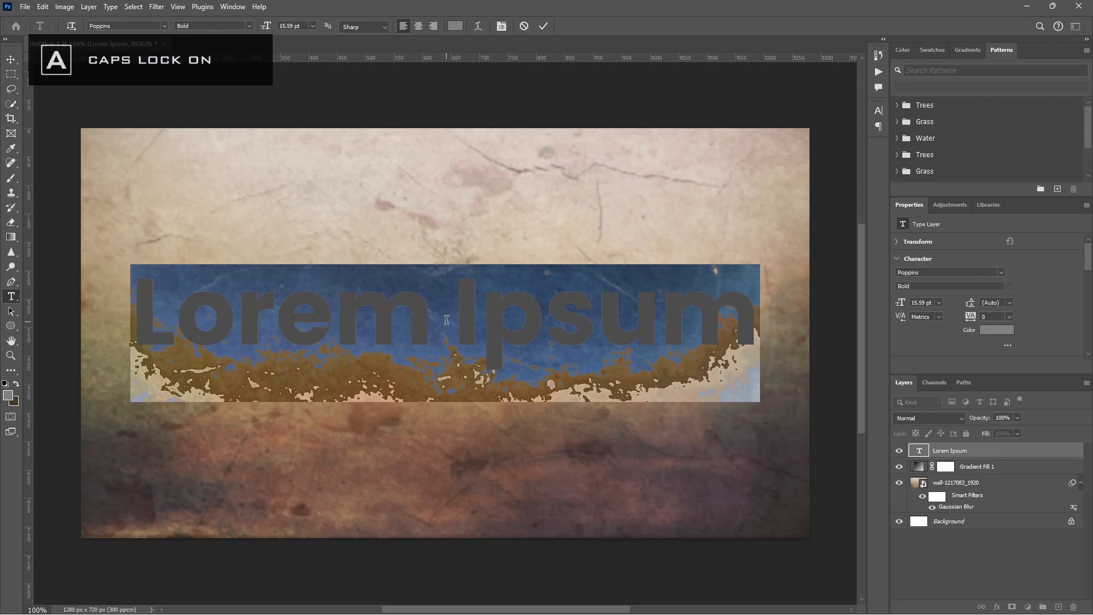
pyautogui.write('STONE')
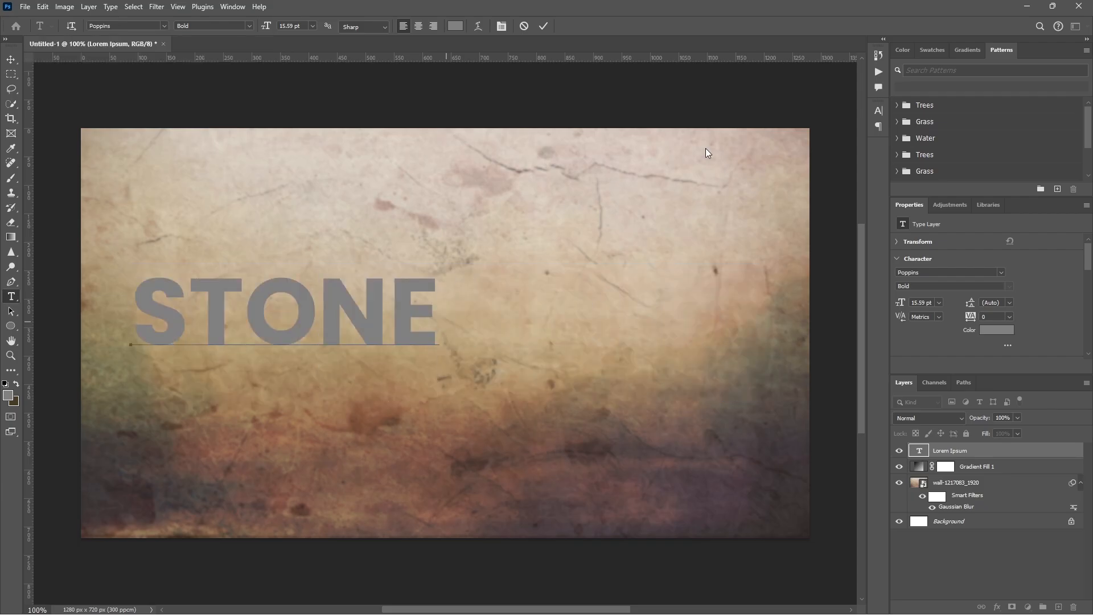
pyautogui.click(544, 25)
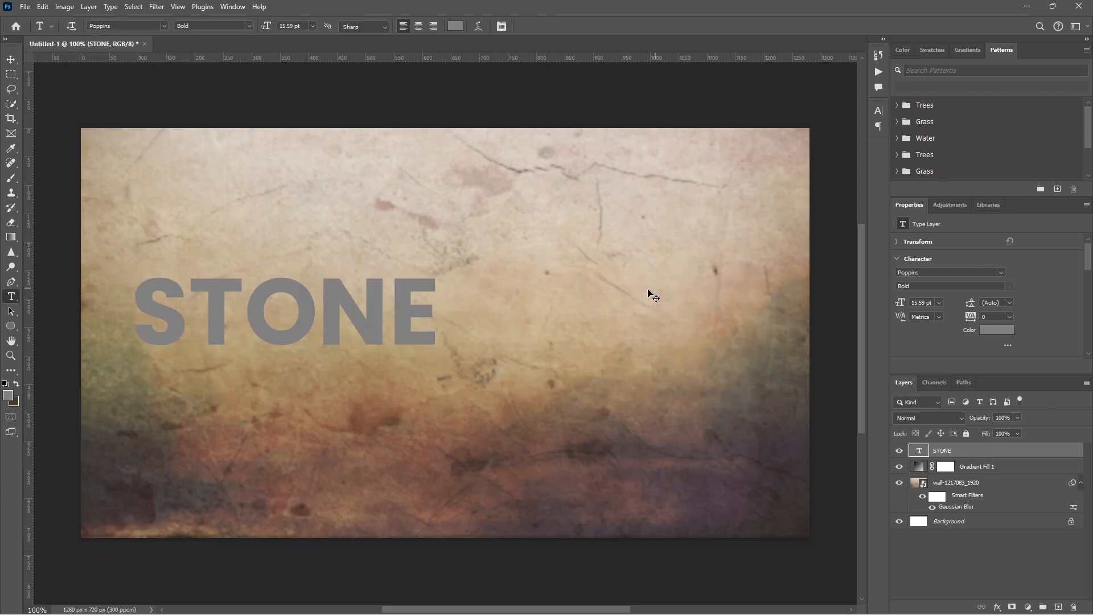
# Enlarge the STONE text to about 203% and centre it on the canvas
pyautogui.hotkey('ctrl', 't')
pyautogui.moveTo(438, 332); pyautogui.dragTo(736, 332)
pyautogui.moveTo(624, 333)
pyautogui.mouseDown()
pyautogui.moveTo(605, 350)
pyautogui.moveTo(624, 350)
pyautogui.moveTo(618, 371)
pyautogui.moveTo(603, 340)
pyautogui.moveTo(617, 341)
pyautogui.moveTo(613, 320)
pyautogui.mouseUp()
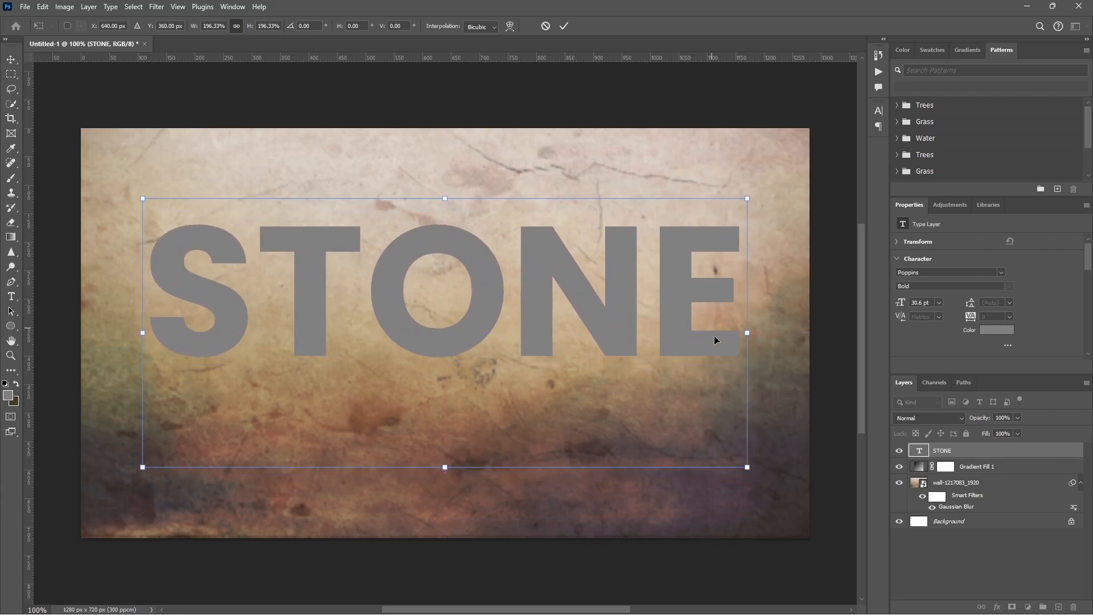
pyautogui.moveTo(748, 333); pyautogui.dragTo(767, 332)
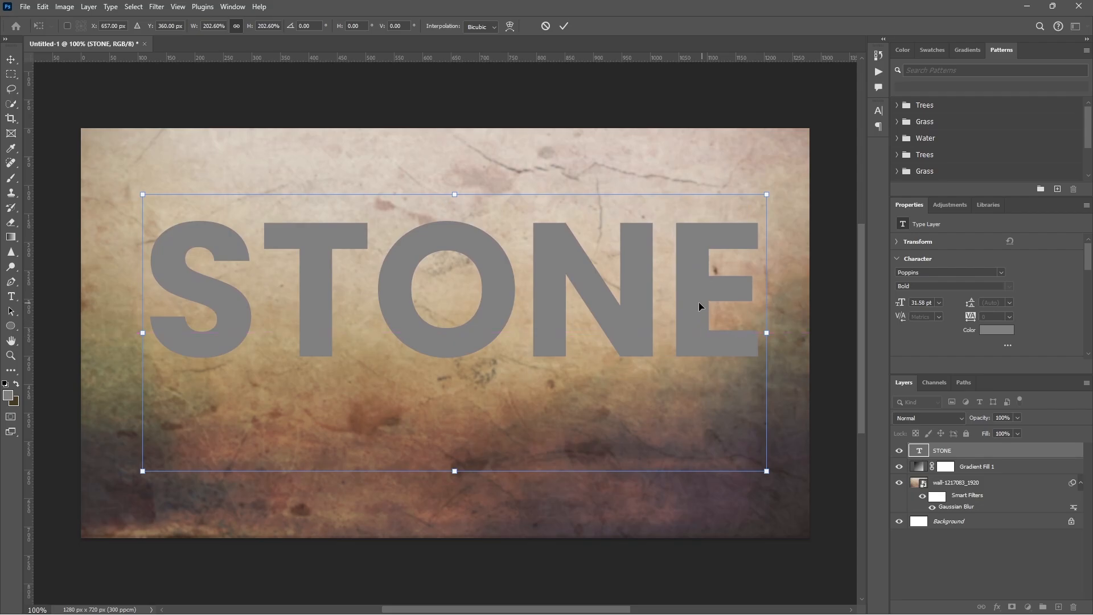
pyautogui.moveTo(698, 306); pyautogui.dragTo(690, 306)
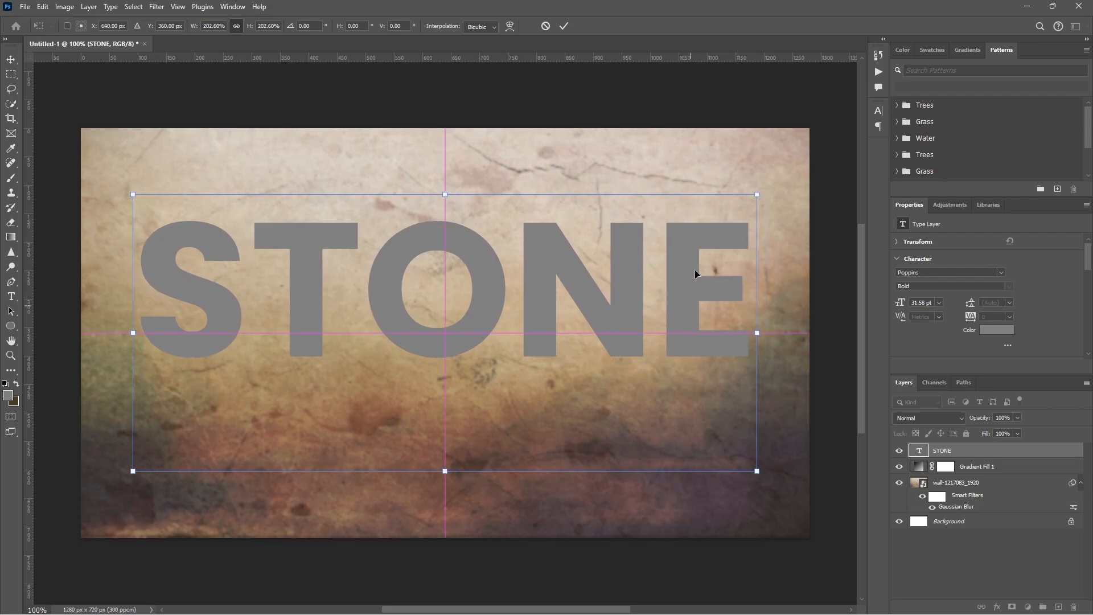
pyautogui.click(566, 30)
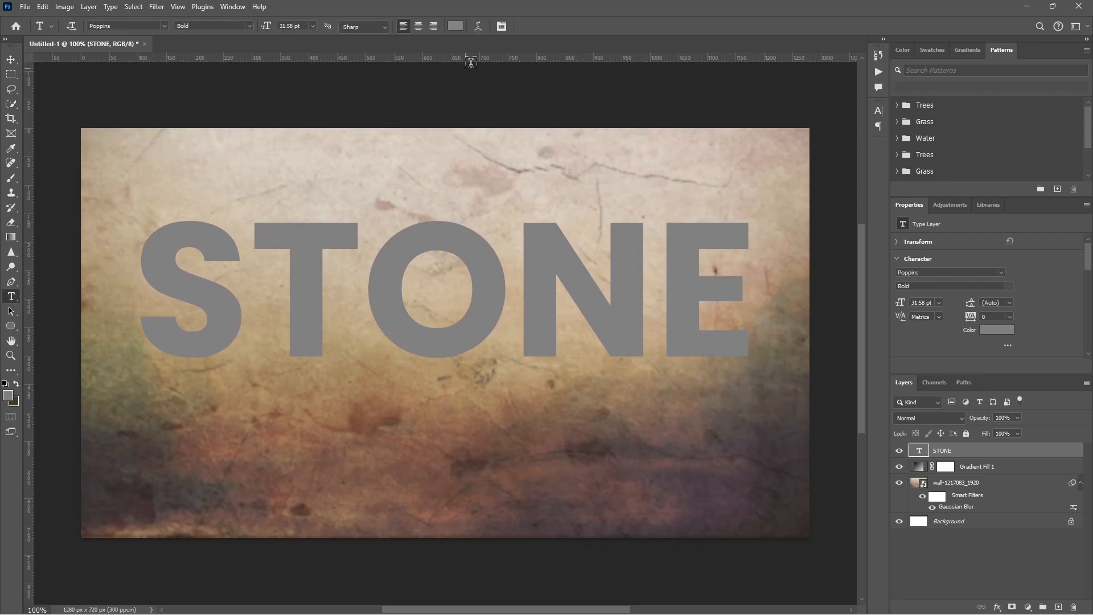
# Confirm 808080 as the colour of the STONE text
pyautogui.click(455, 26)
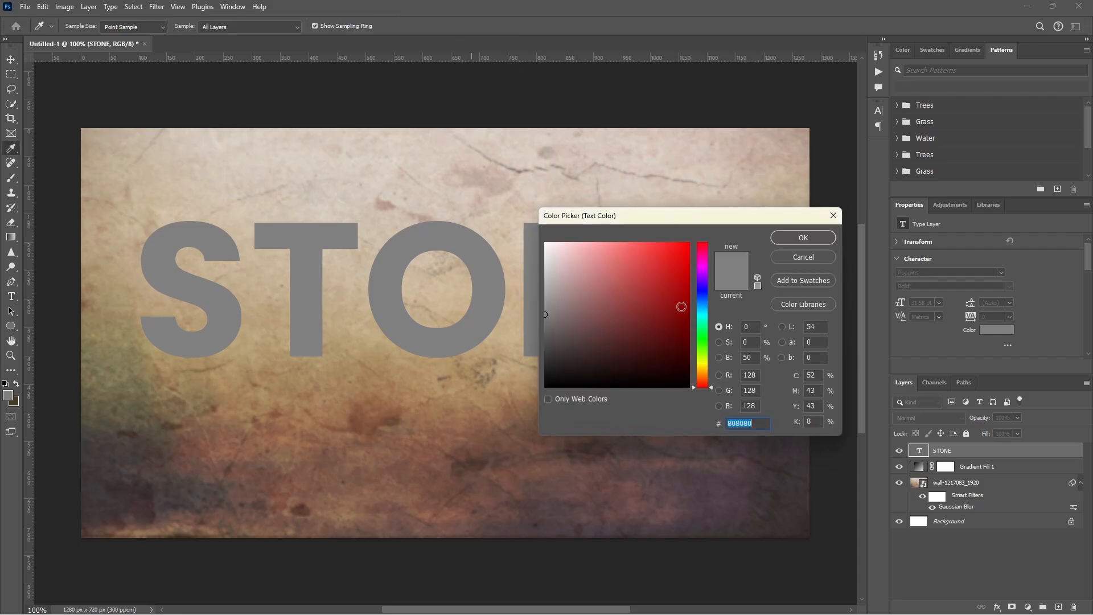
pyautogui.click(807, 242)
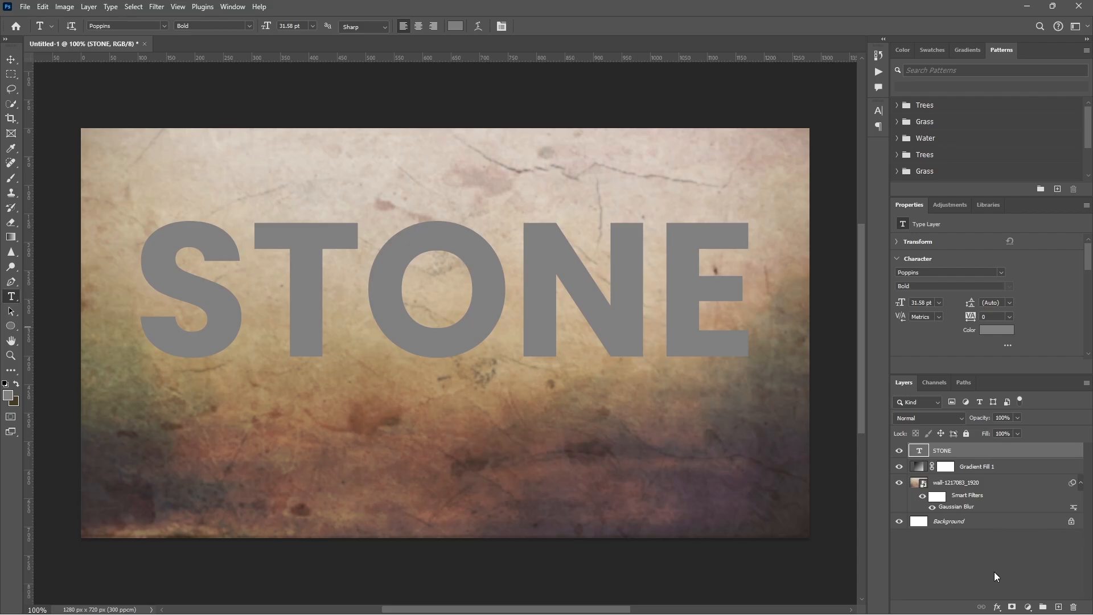
# Add a Bevel & Emboss effect to the STONE text with depth 250%, size 10 px and soften 2 px
pyautogui.click(997, 606)
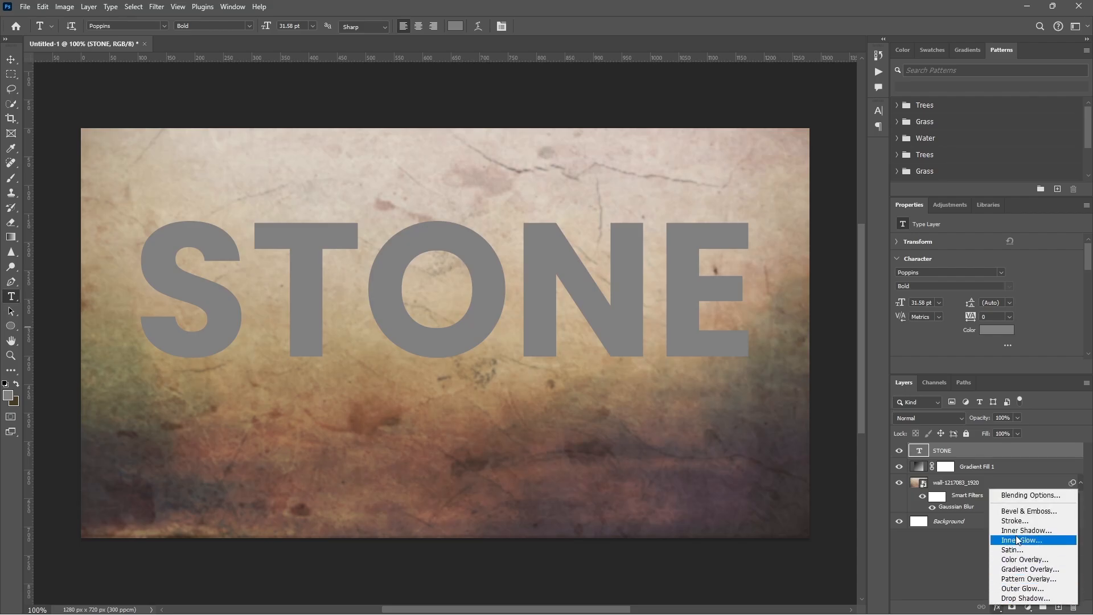
pyautogui.click(1023, 497)
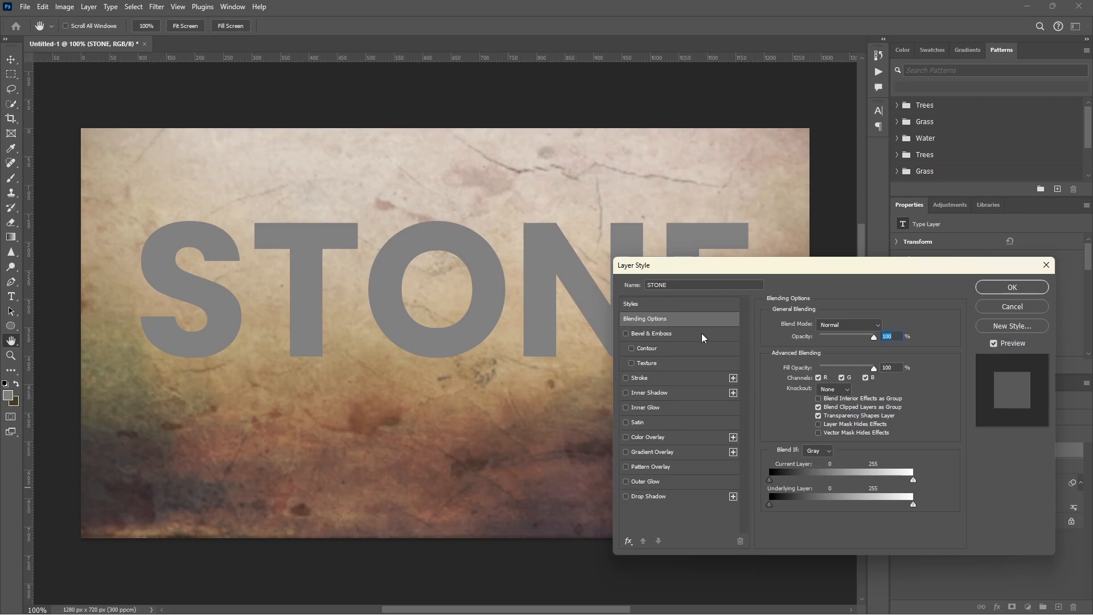
pyautogui.click(702, 335)
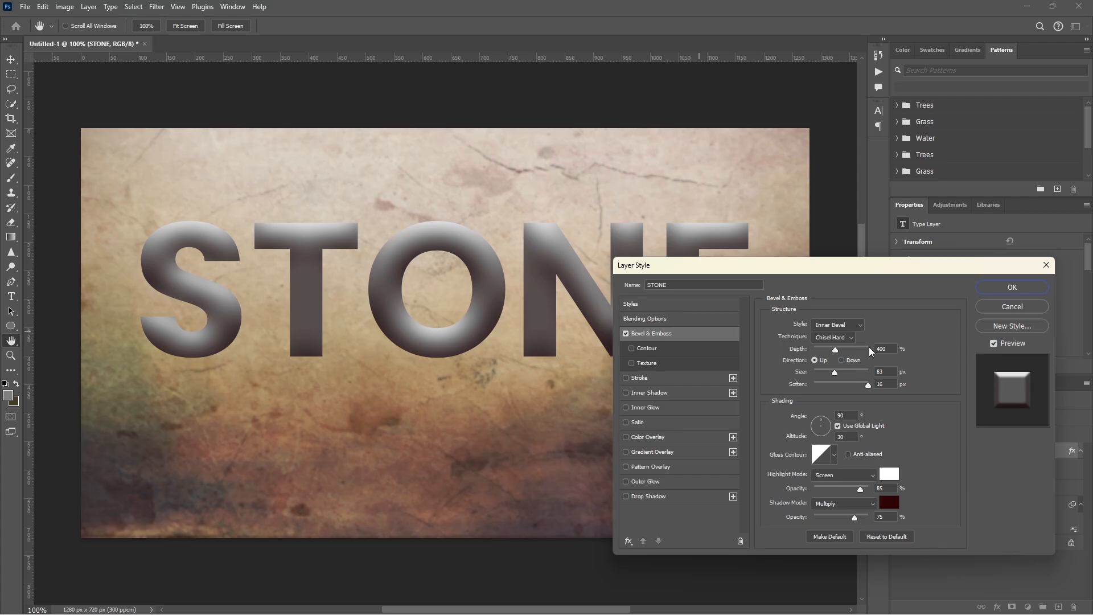
pyautogui.moveTo(890, 352); pyautogui.dragTo(861, 351)
pyautogui.write('250')
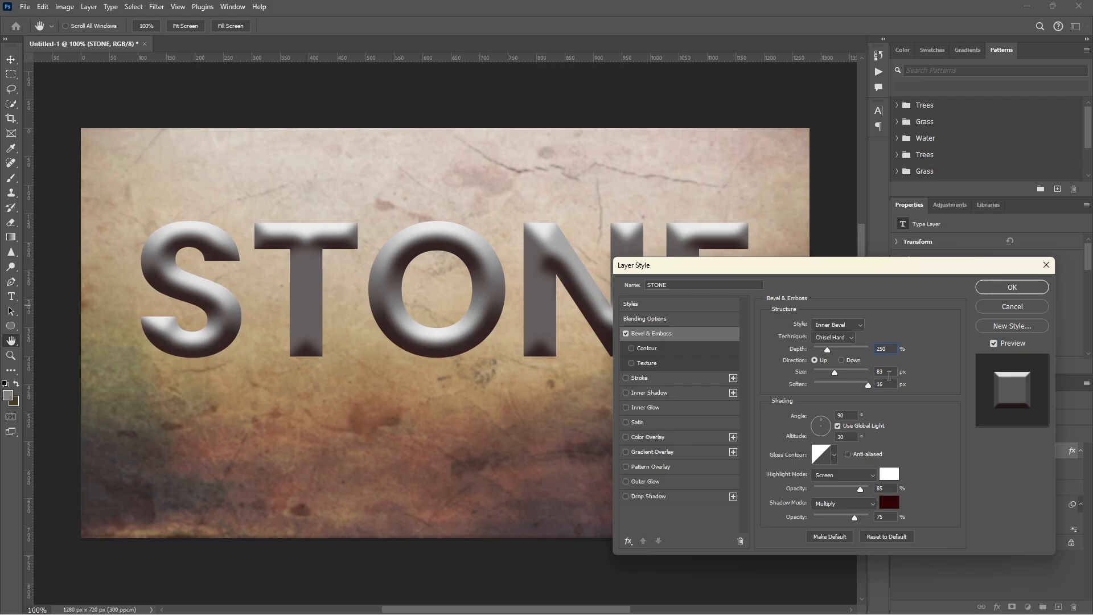
pyautogui.click(885, 372)
pyautogui.write('10')
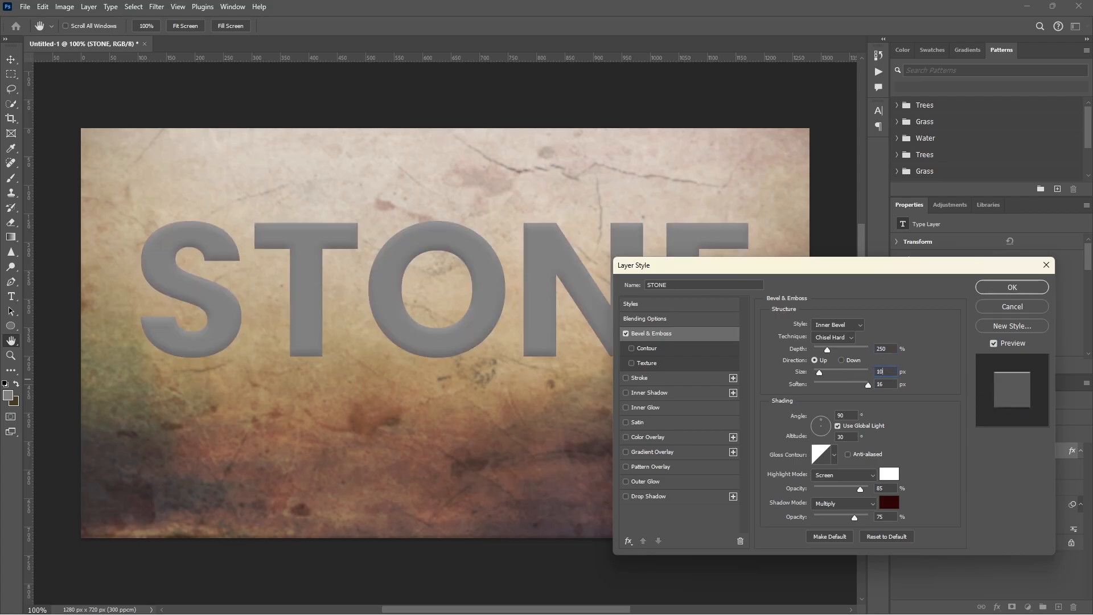
pyautogui.press('Tab')
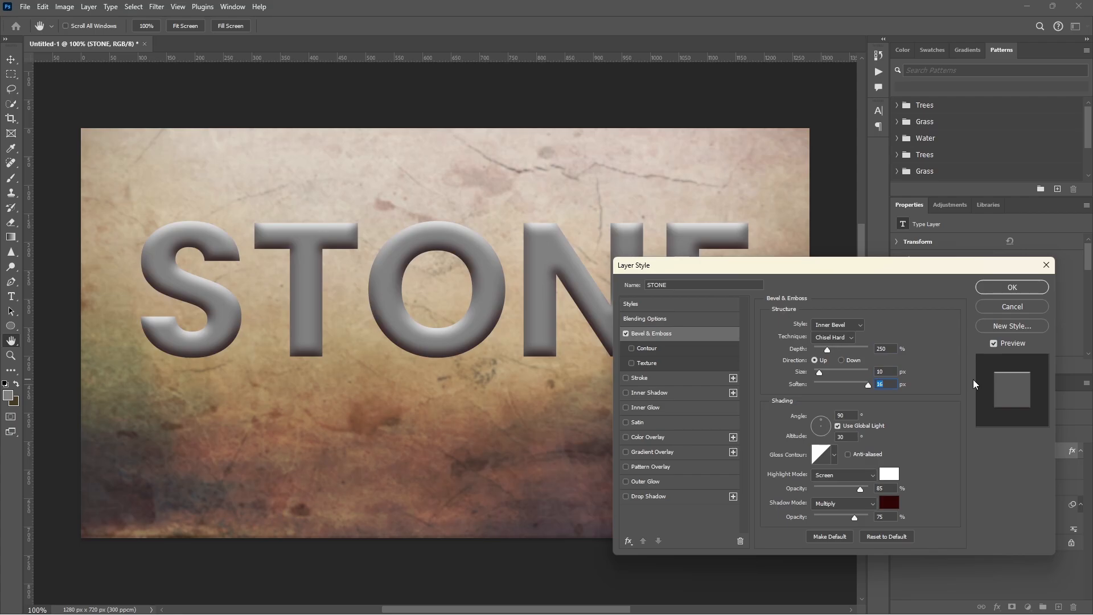
pyautogui.write('2')
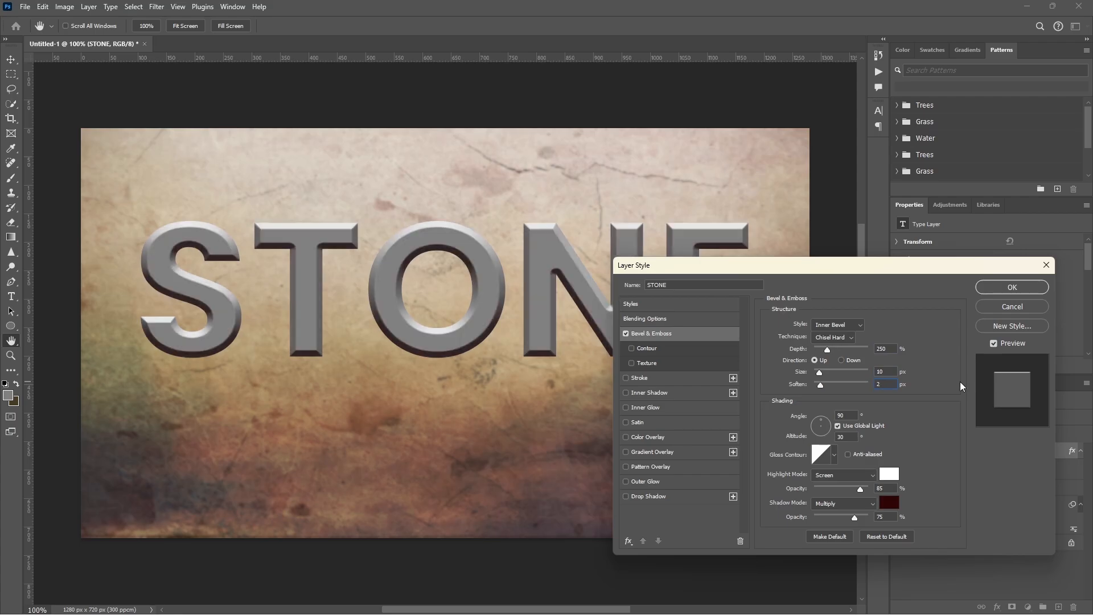
# Set the bevel's shading angle to 120°
pyautogui.press('Tab')
pyautogui.write('120')
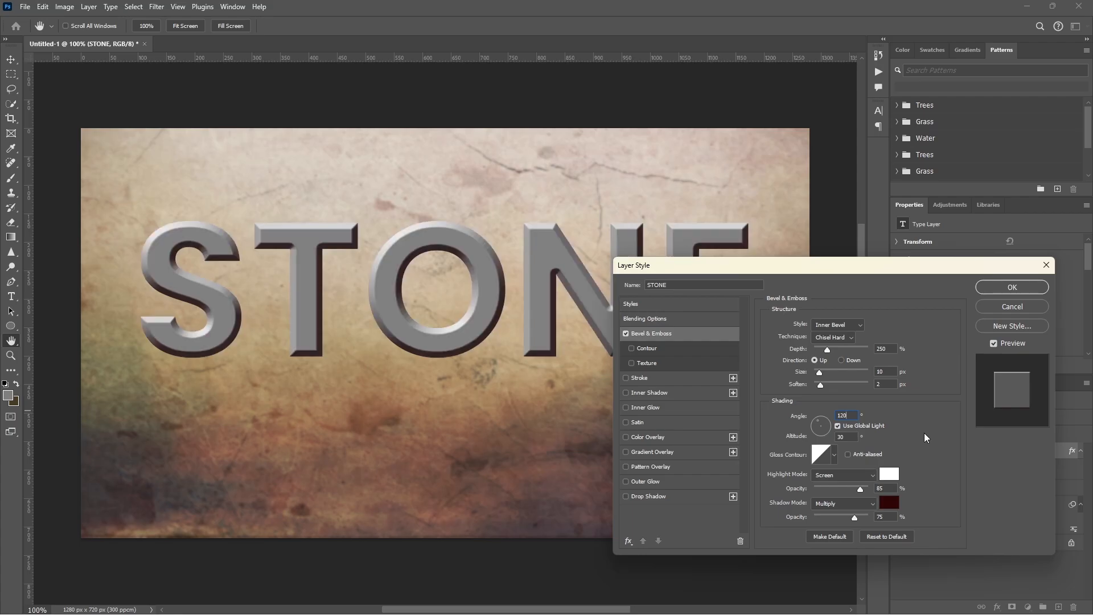
pyautogui.press('Tab')
pyautogui.press('Tab')
# Set the bevel's highlight colour to e0e0e0 and its highlight opacity to 75%
pyautogui.click(889, 473)
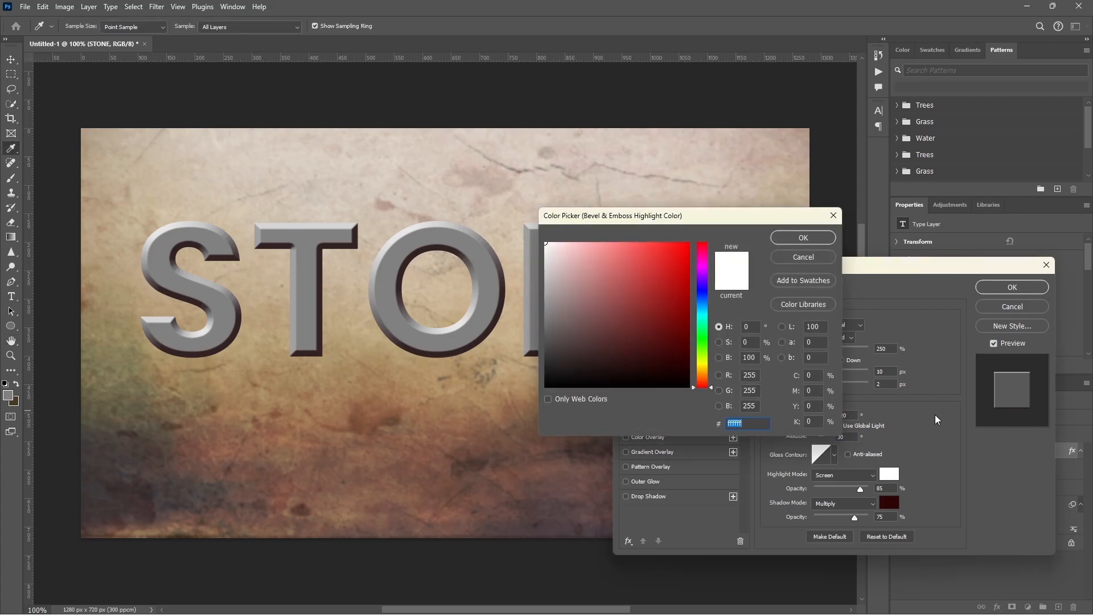
pyautogui.write('e0e0e0')
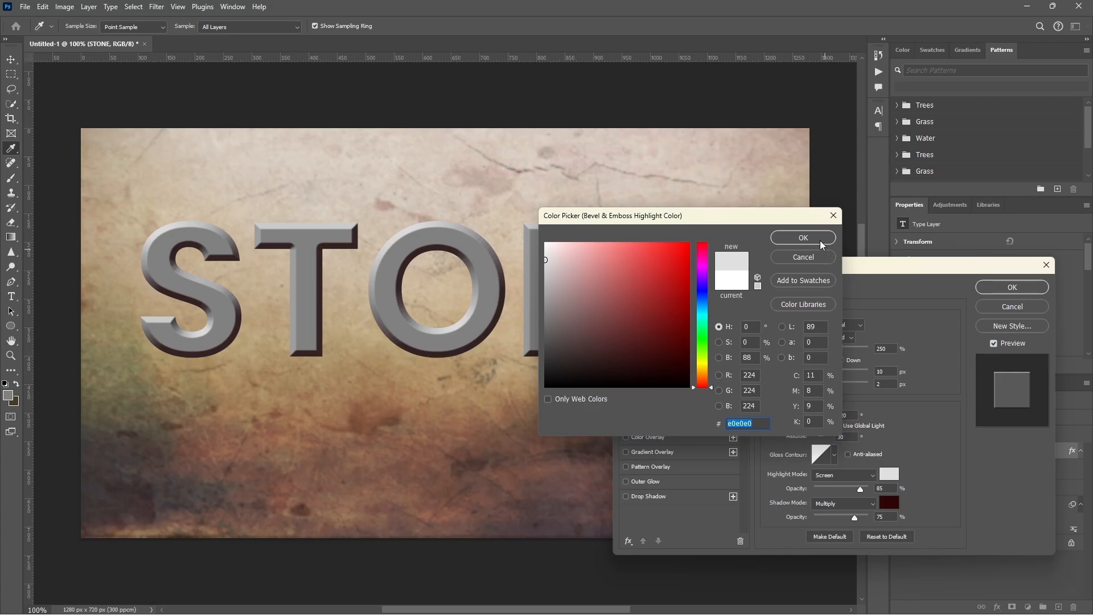
pyautogui.click(819, 238)
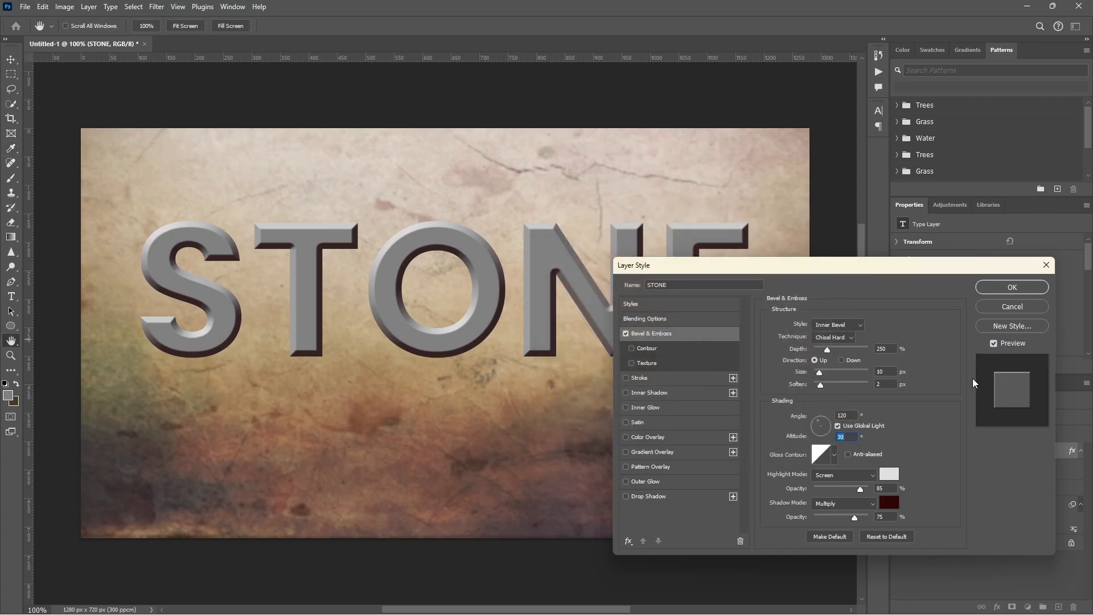
pyautogui.doubleClick(888, 488)
pyautogui.write('75')
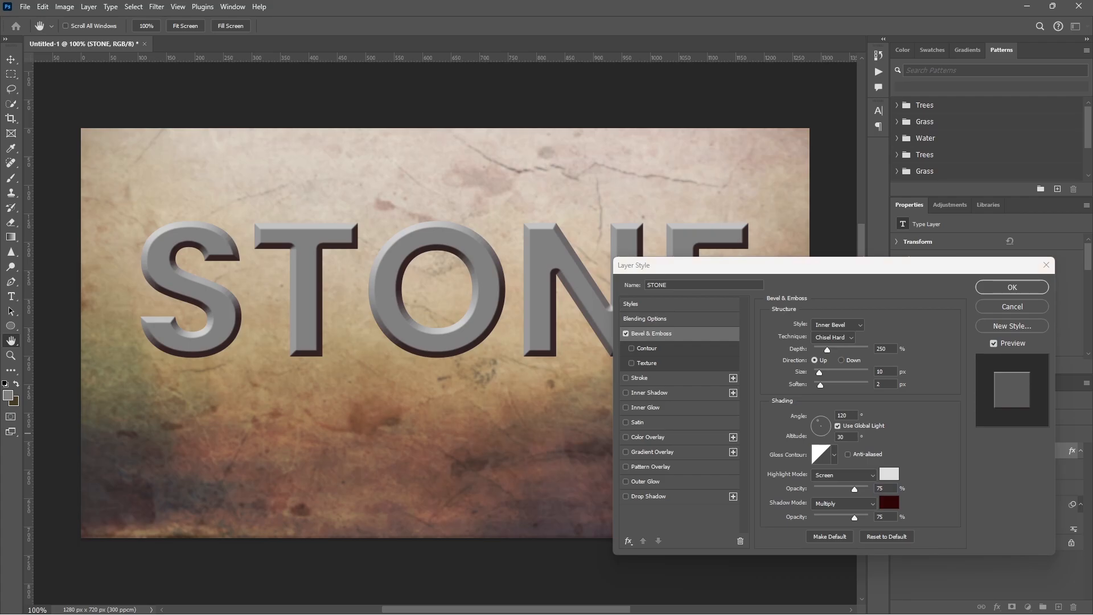
# Set the bevel's shadow colour to 3a3a3a and its shadow opacity to 85%
pyautogui.click(889, 501)
pyautogui.hotkey('ctrl', 'v')
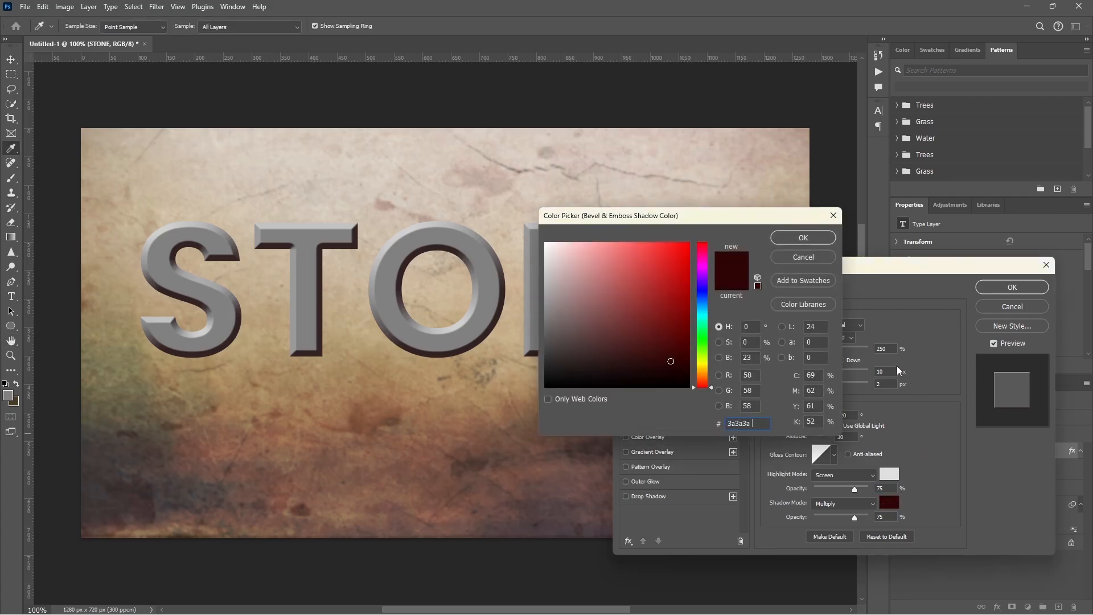
pyautogui.click(819, 241)
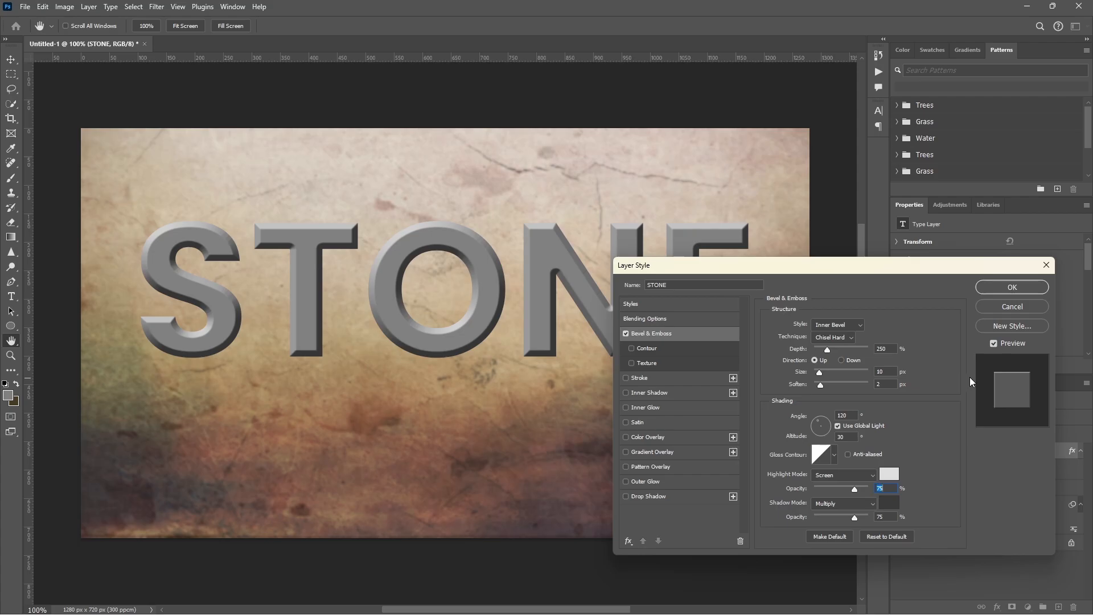
pyautogui.press('Tab')
pyautogui.write('85')
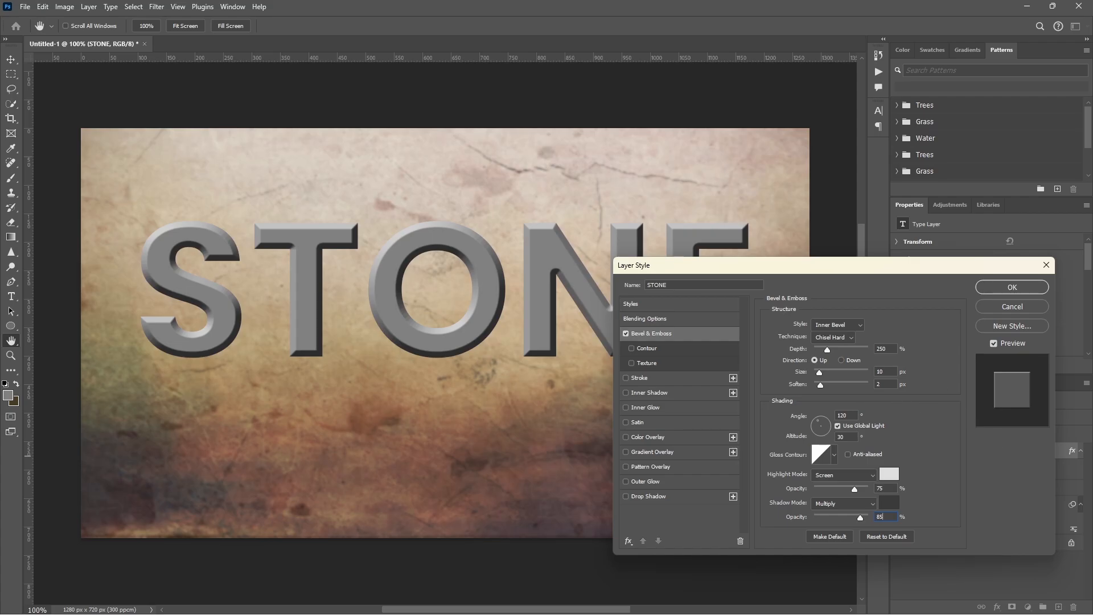
# Add an Inner Shadow to the STONE text with colour 1f1f1f, opacity 50%, distance 5 px and size 8 px
pyautogui.click(663, 394)
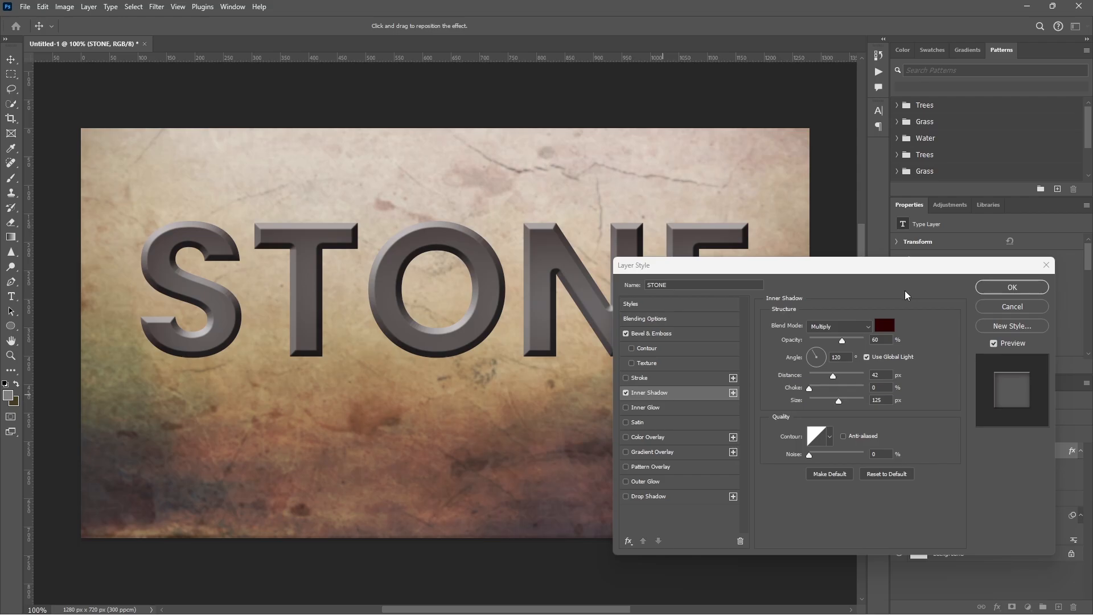
pyautogui.click(890, 329)
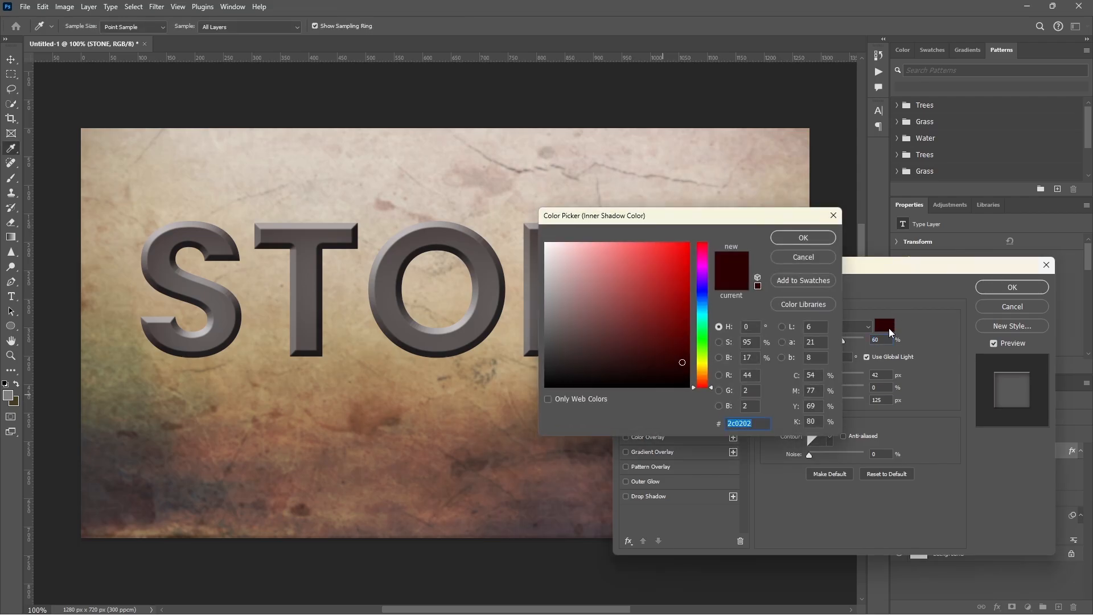
pyautogui.write('1f1f1f')
pyautogui.click(822, 241)
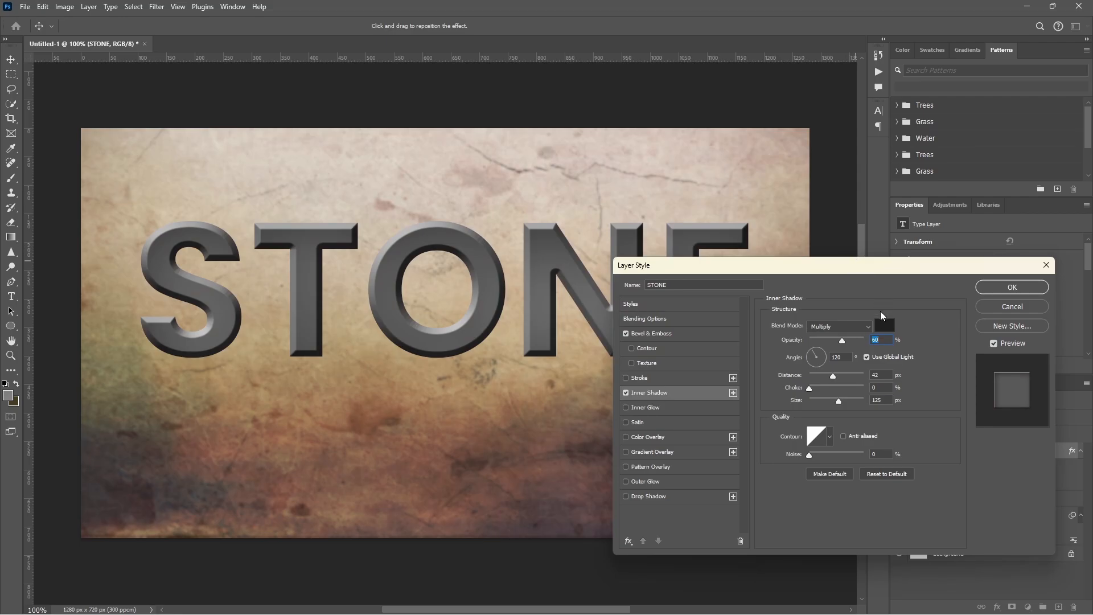
pyautogui.write('50')
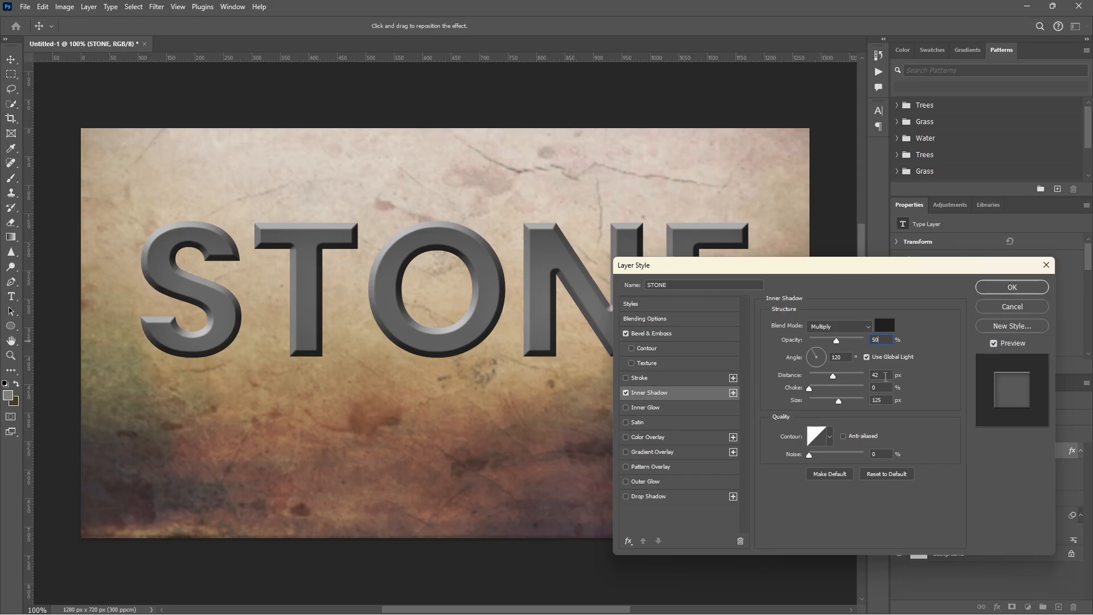
pyautogui.write('5')
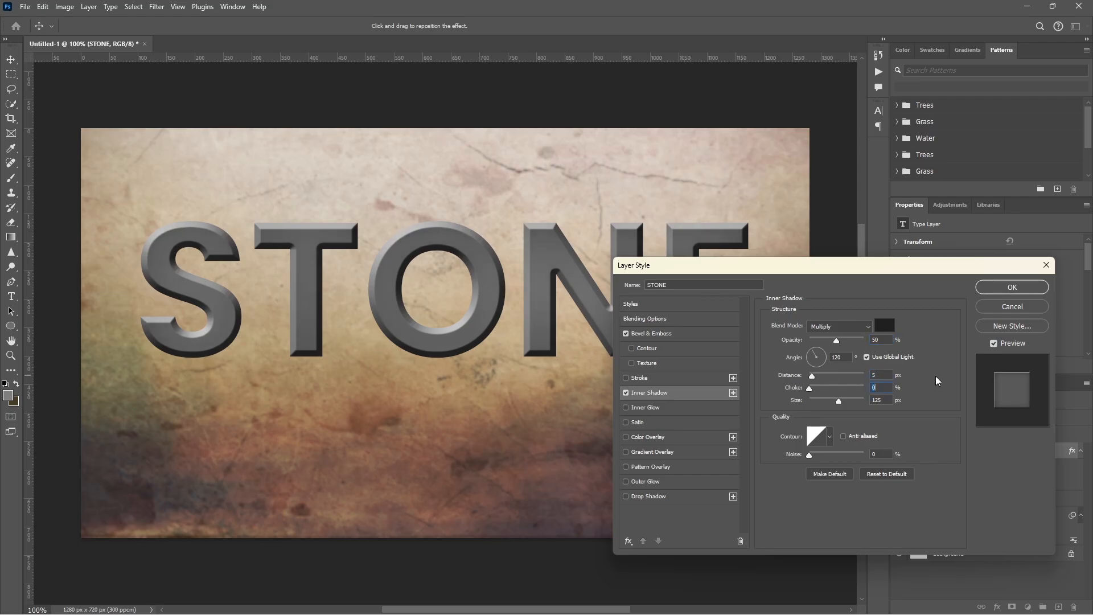
pyautogui.press('Tab')
pyautogui.write('8')
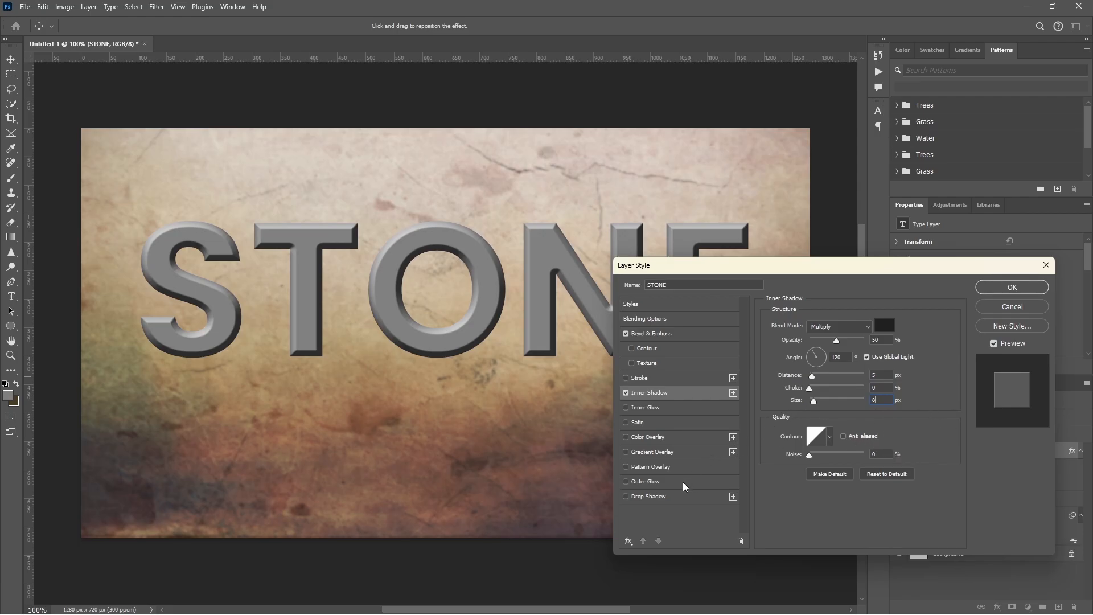
# Add a Drop Shadow to the STONE text with the colour 2a2a2a
pyautogui.click(676, 495)
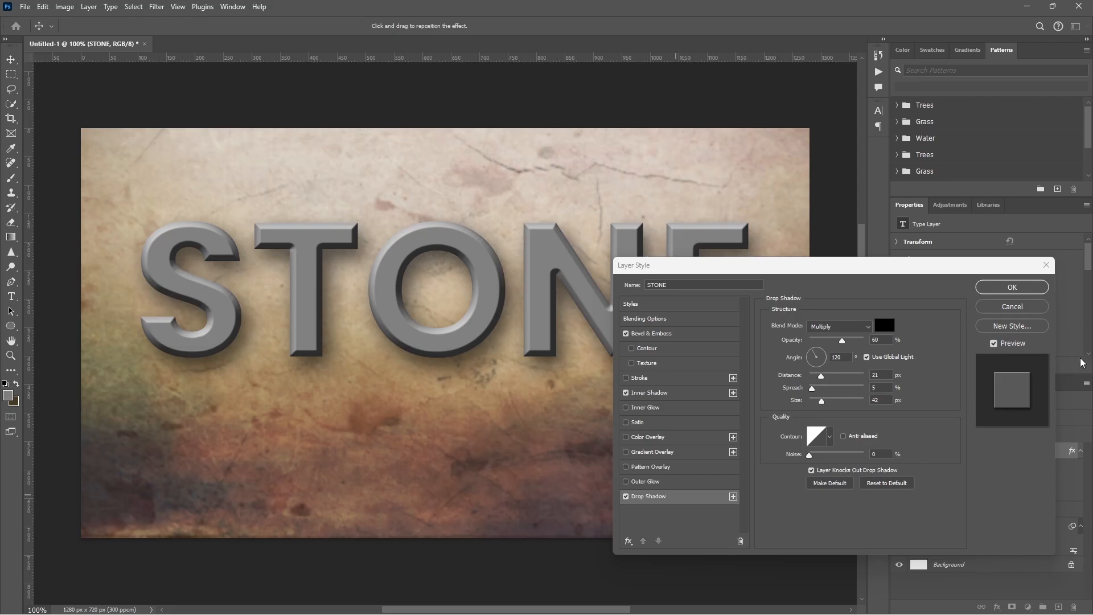
pyautogui.click(887, 326)
pyautogui.click(887, 325)
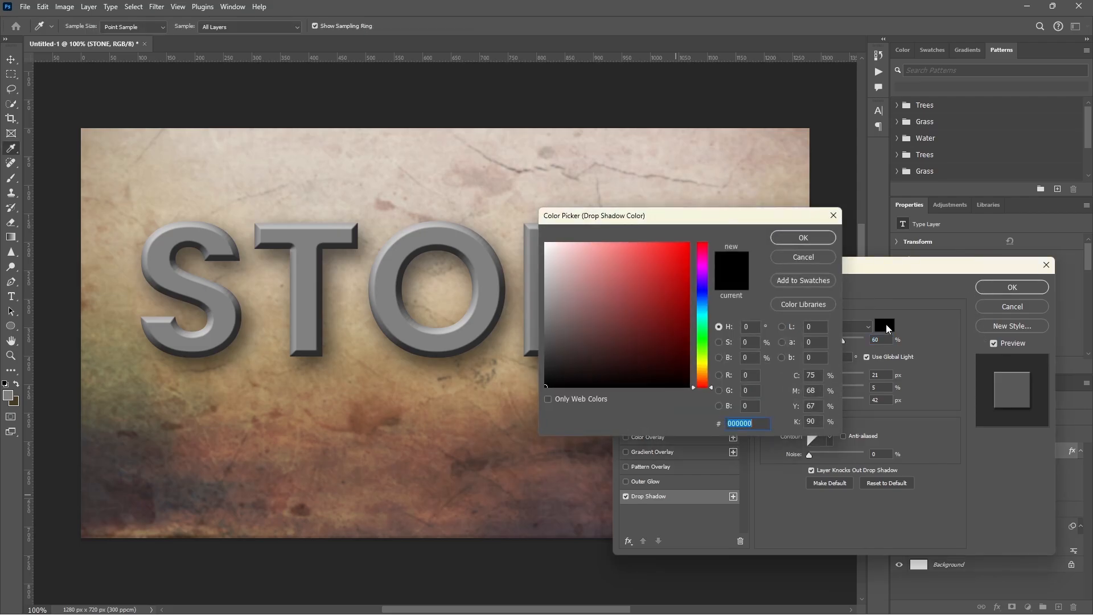
pyautogui.write('2a2a2a')
pyautogui.click(815, 245)
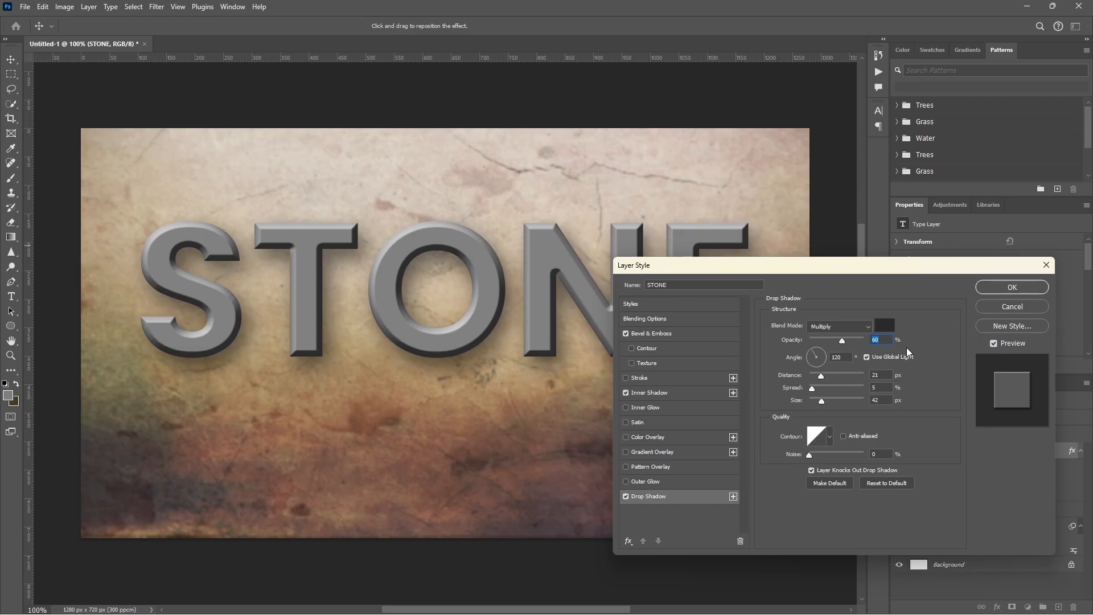
# Set the drop shadow's distance to 10 px and size to 15 px, and apply the layer style
pyautogui.press('Tab')
pyautogui.press('Tab')
pyautogui.write('10')
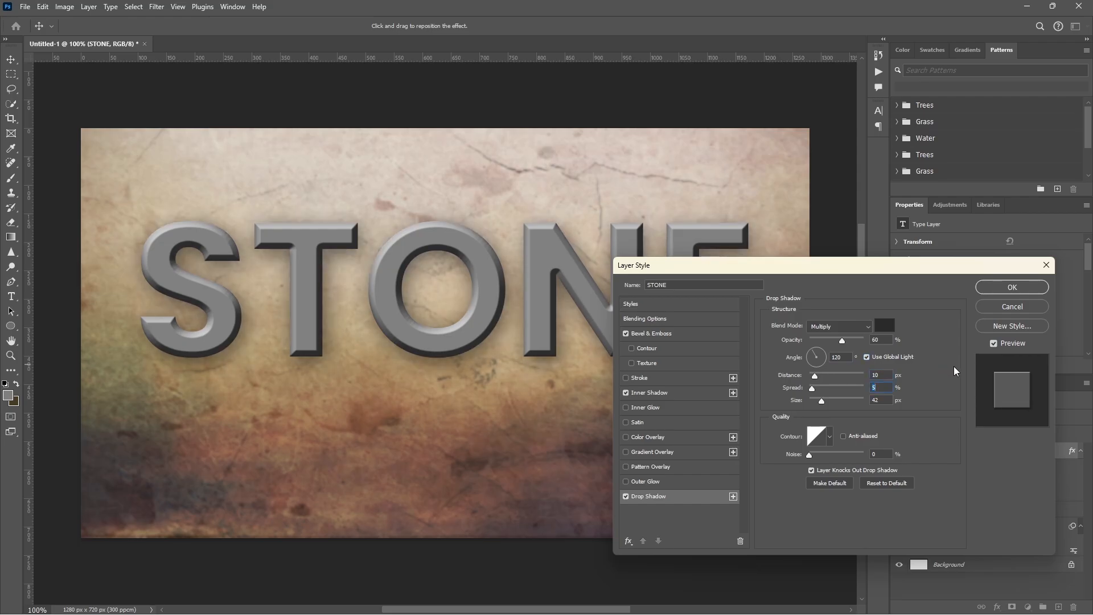
pyautogui.press('Tab')
pyautogui.write('15')
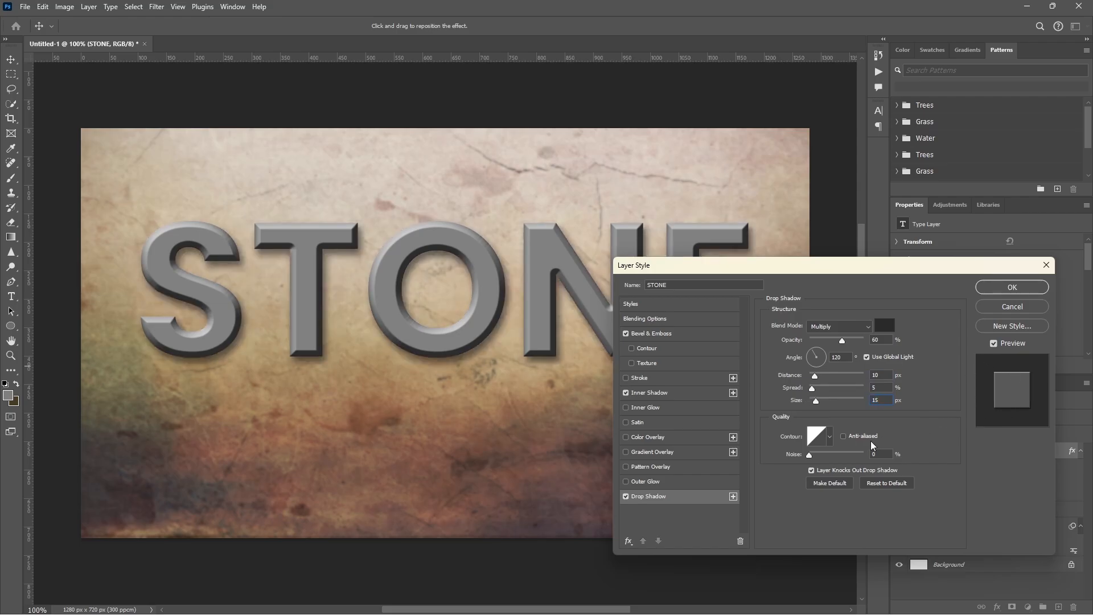
pyautogui.click(1006, 287)
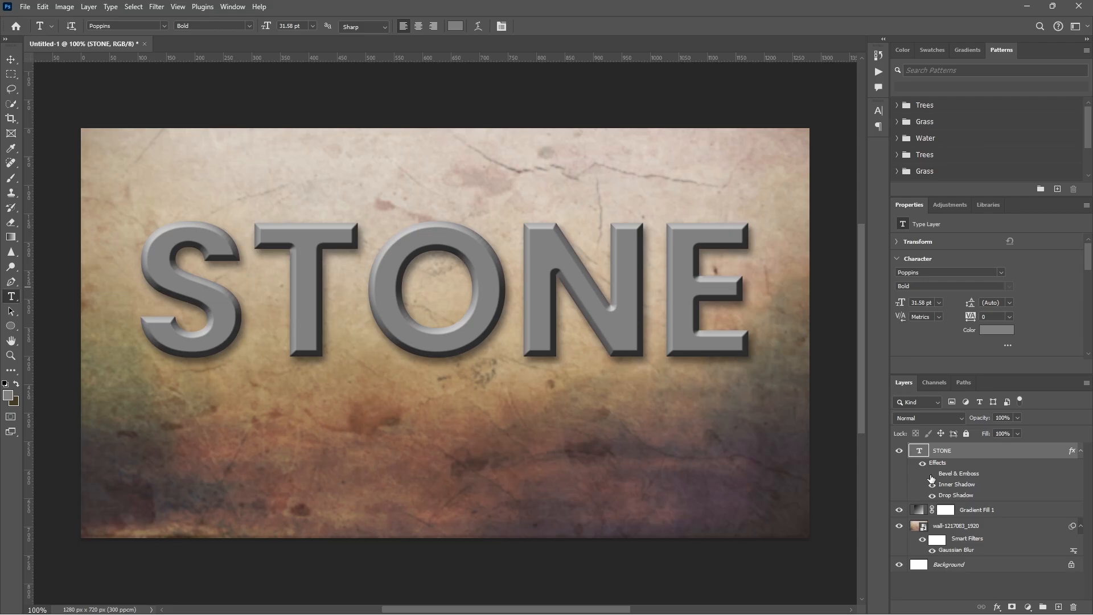
# Toggle the visibility of the bevel, inner shadow and drop shadow to compare the STONE text with and without them
pyautogui.click(932, 474)
pyautogui.click(933, 474)
pyautogui.click(933, 485)
pyautogui.click(932, 496)
pyautogui.click(932, 495)
# Place the texture-1649573_1920 image over the first letters and clip it to the STONE text layer
pyautogui.moveTo(0, 399); pyautogui.dragTo(438, 346)
pyautogui.press('Return')
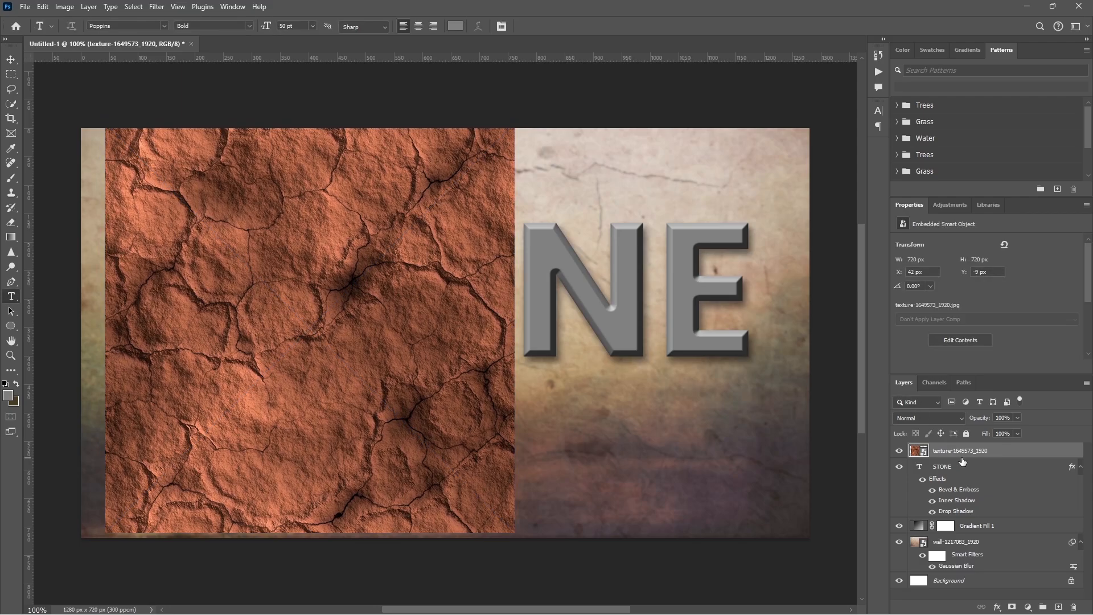
pyautogui.rightClick(962, 451)
pyautogui.click(1011, 429)
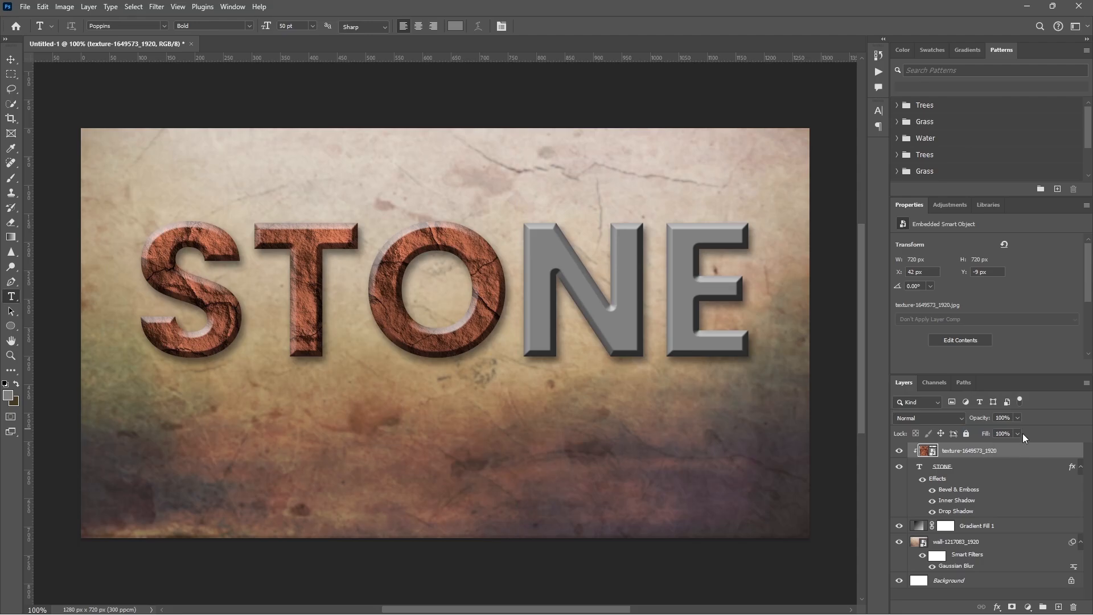
# Duplicate the rock texture layer and clip the copy to the STONE text
pyautogui.hotkey('ctrl', 'j')
pyautogui.rightClick(992, 451)
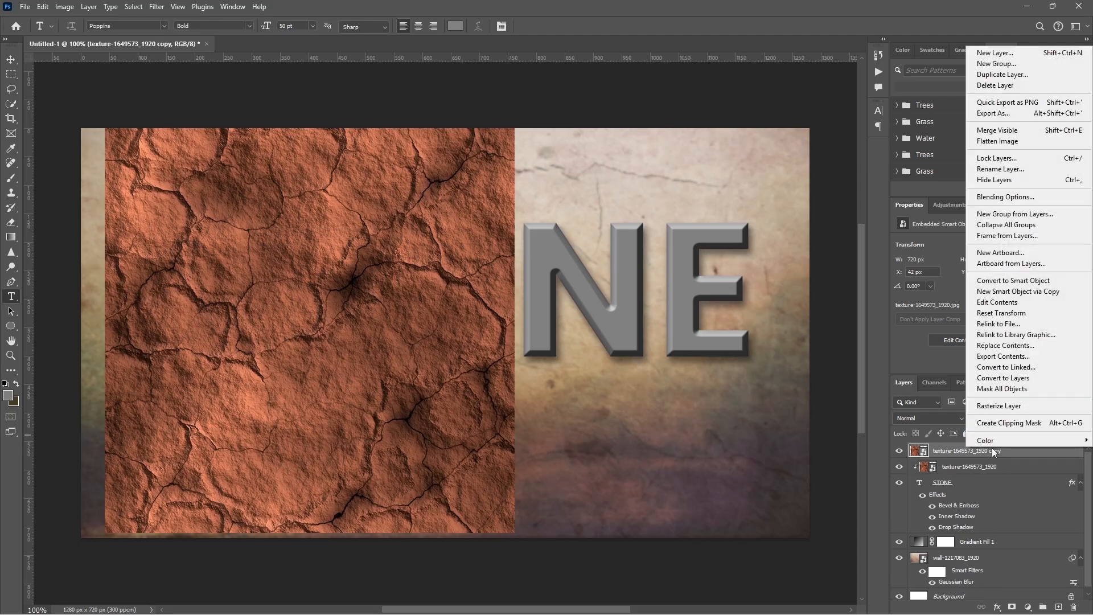
pyautogui.click(1006, 422)
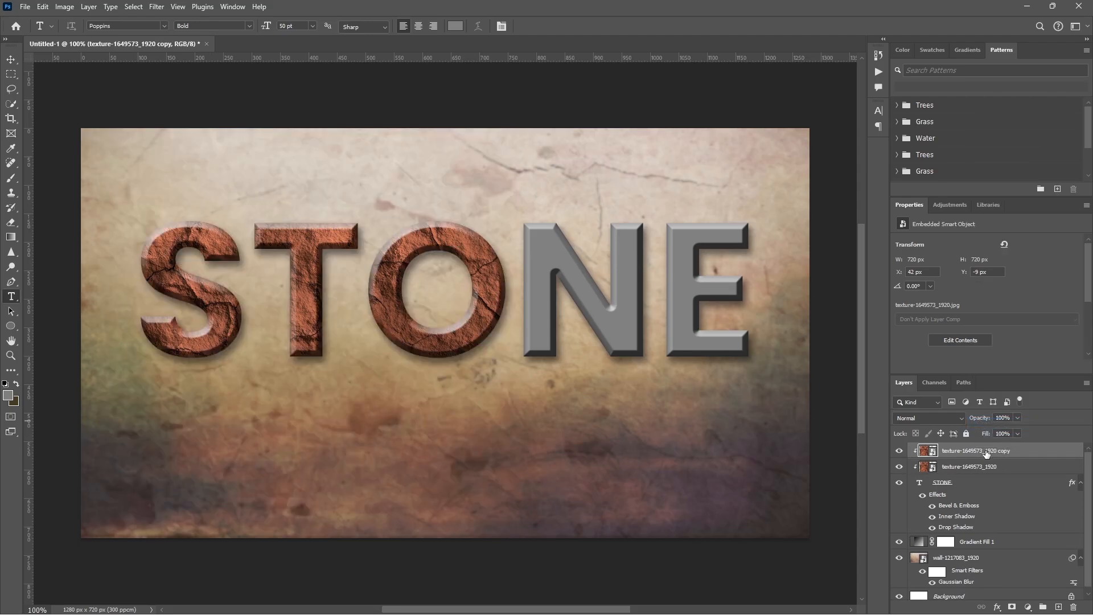
# Move the texture copy across so that it covers the letters N and E
pyautogui.hotkey('ctrl', 't')
pyautogui.moveTo(441, 309)
pyautogui.mouseDown()
pyautogui.moveTo(659, 305)
pyautogui.moveTo(627, 332)
pyautogui.moveTo(644, 329)
pyautogui.mouseUp()
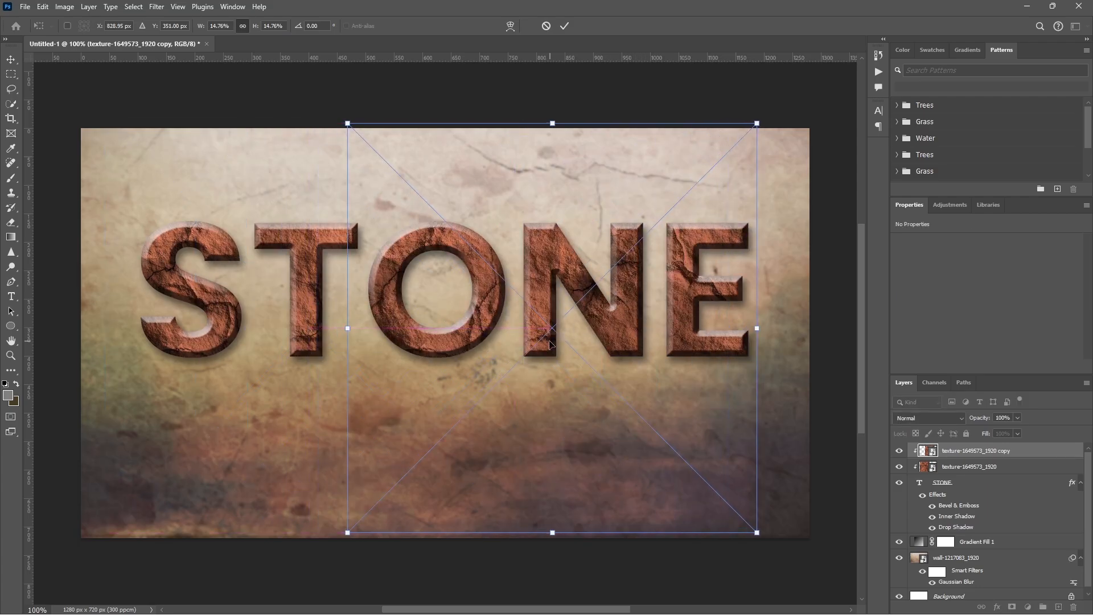
pyautogui.moveTo(501, 333)
pyautogui.mouseDown()
pyautogui.moveTo(634, 337)
pyautogui.moveTo(615, 343)
pyautogui.mouseUp()
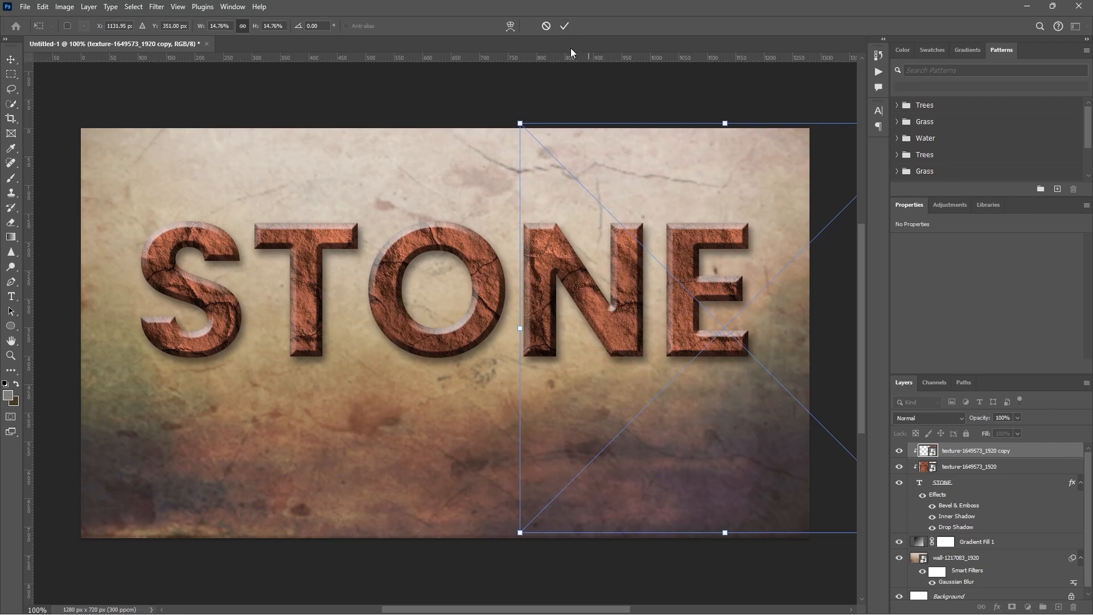
# Flip the rock texture copy horizontally, reposition it over the letters N and E, and commit the transform
pyautogui.rightClick(642, 313)
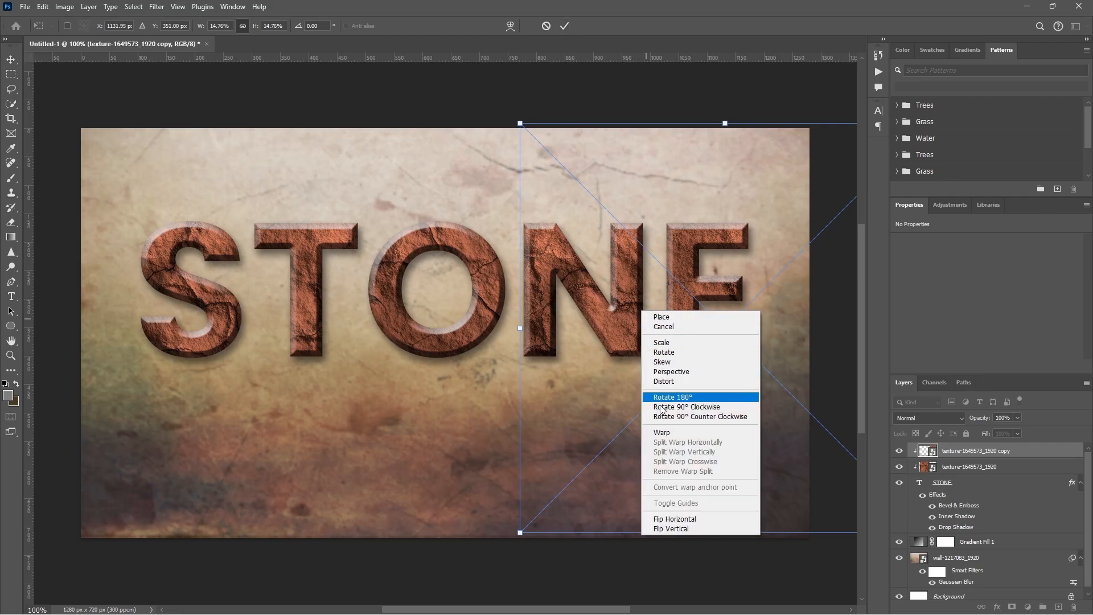
pyautogui.click(682, 523)
pyautogui.moveTo(730, 365); pyautogui.dragTo(696, 346)
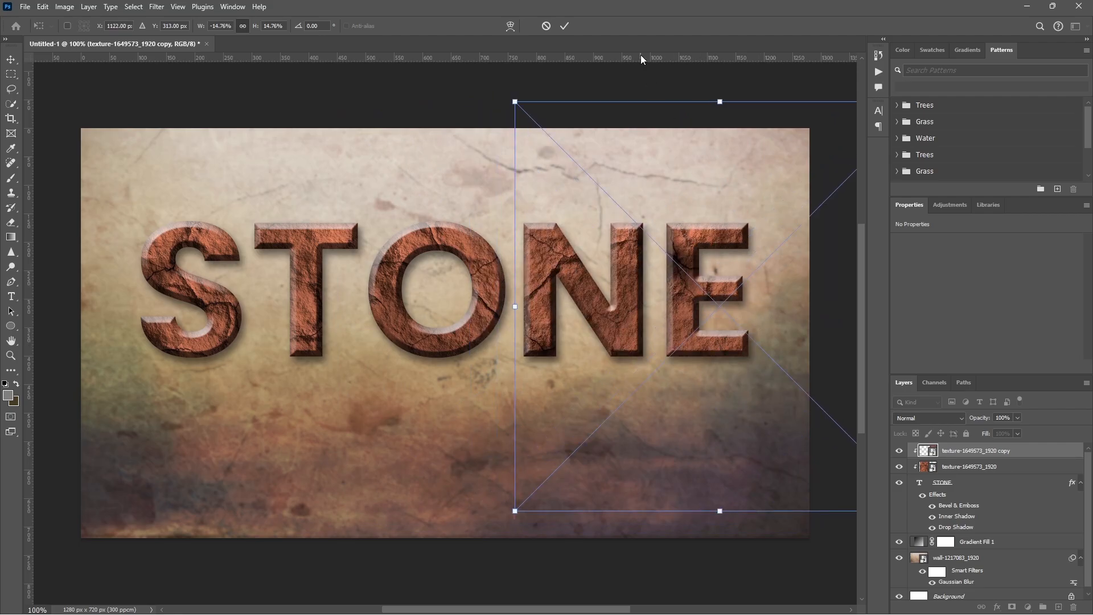
pyautogui.moveTo(634, 279); pyautogui.dragTo(641, 335)
pyautogui.click(564, 25)
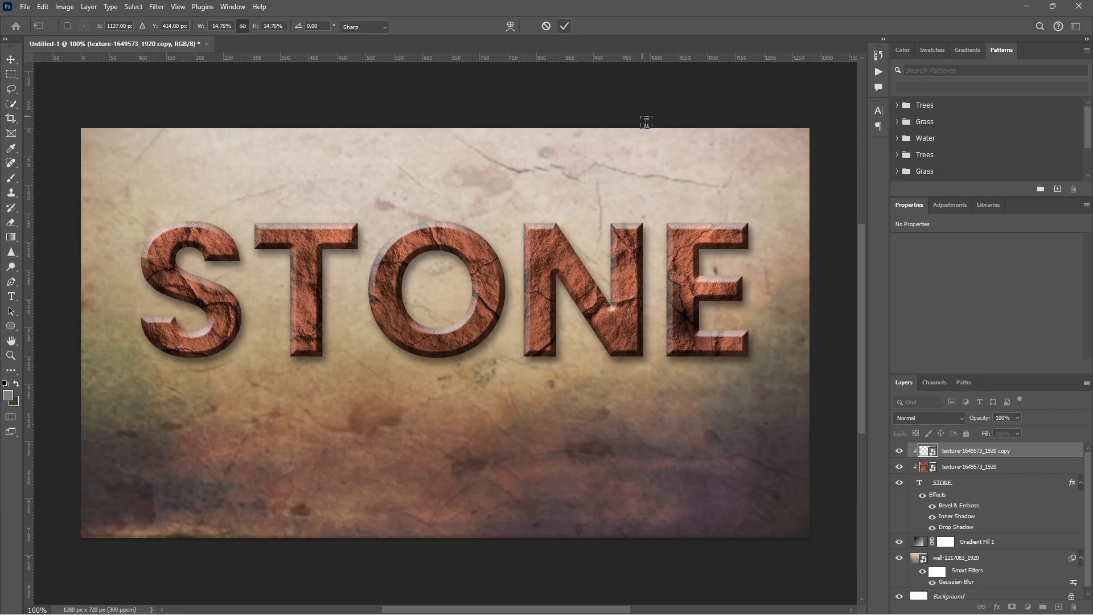
# Create a new layer named MOSS above the texture copy and clip it to the STONE text
pyautogui.press('t')
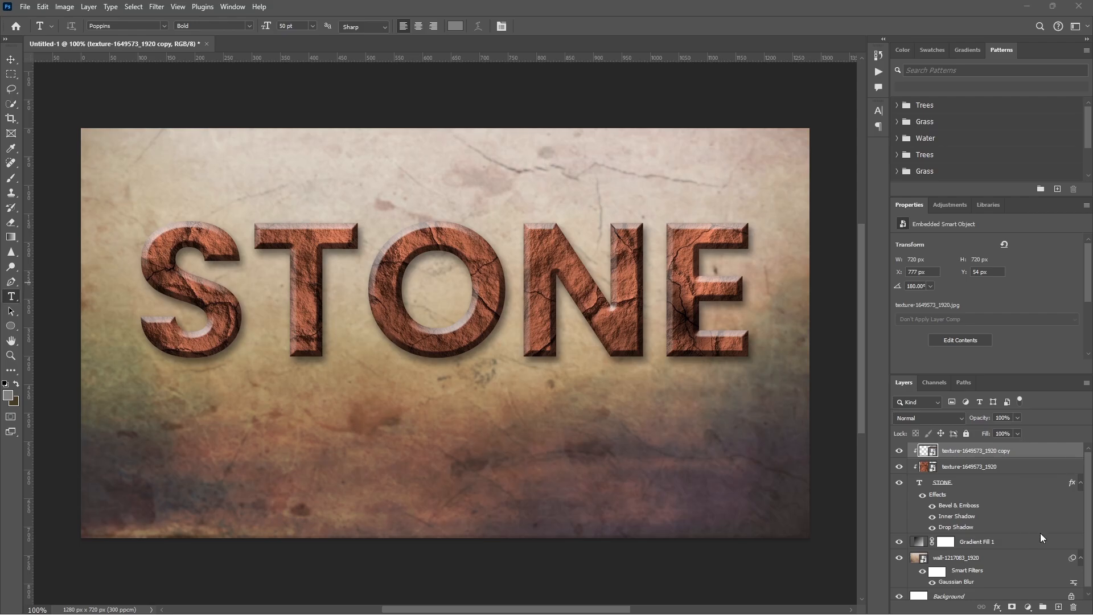
pyautogui.click(1058, 607)
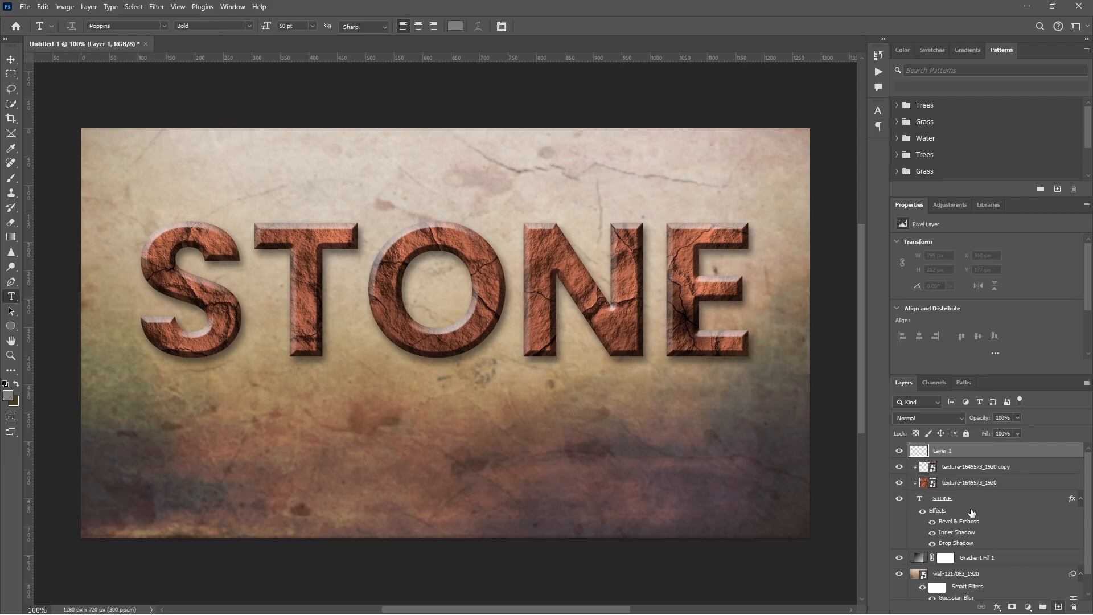
pyautogui.doubleClick(942, 449)
pyautogui.write('MOSS')
pyautogui.press('Return')
pyautogui.rightClick(953, 452)
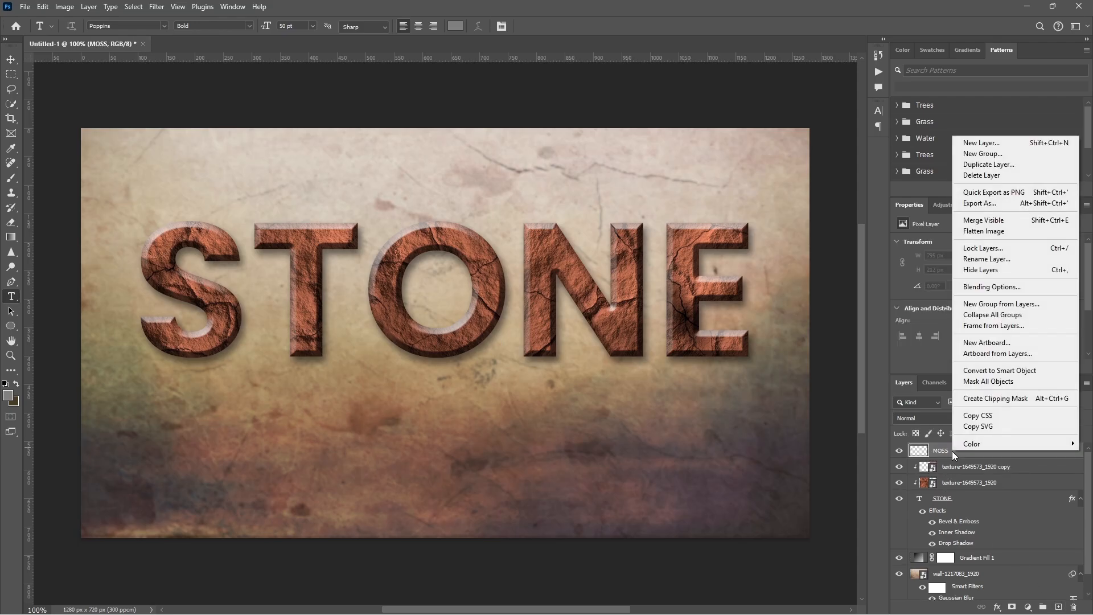
pyautogui.click(1004, 398)
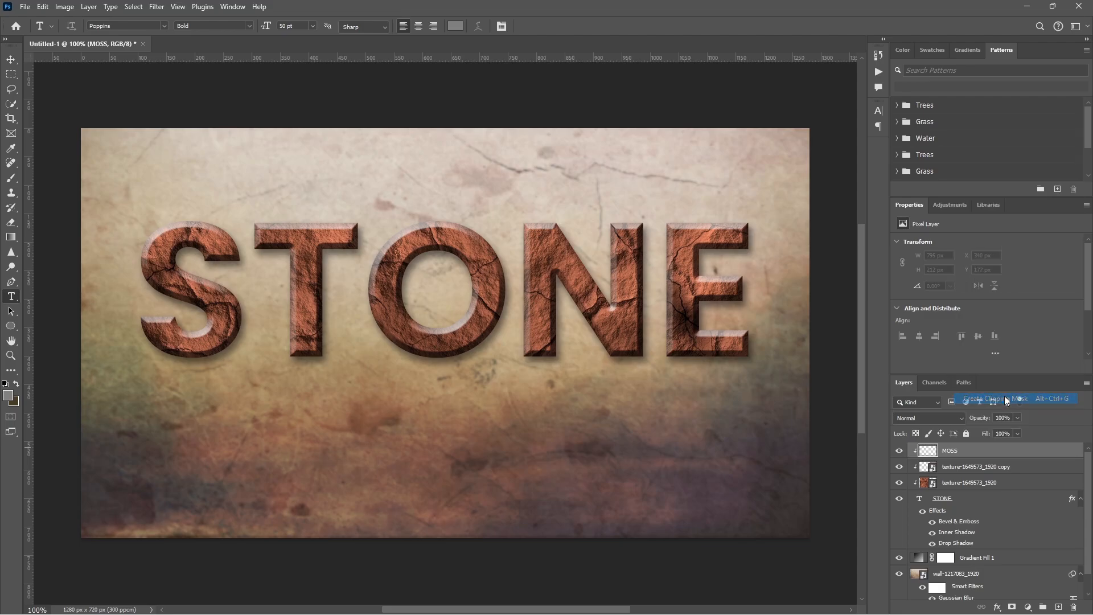
# Choose the Brush tool and set the foreground colour to green 3b6e22
pyautogui.click(11, 181)
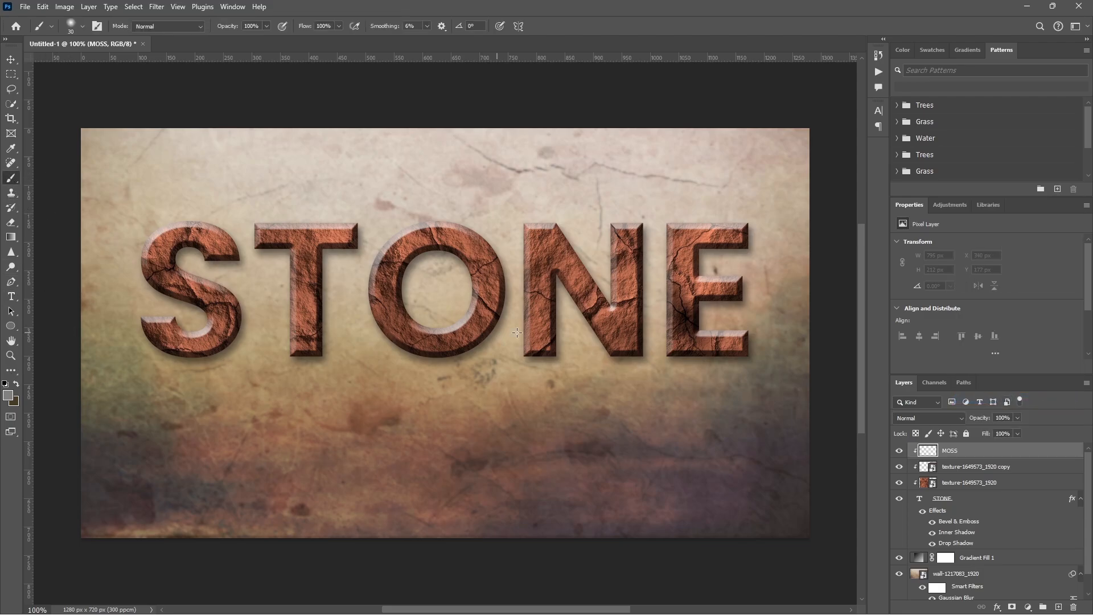
pyautogui.press('Tab')
pyautogui.press('Tab')
pyautogui.press('capslock')
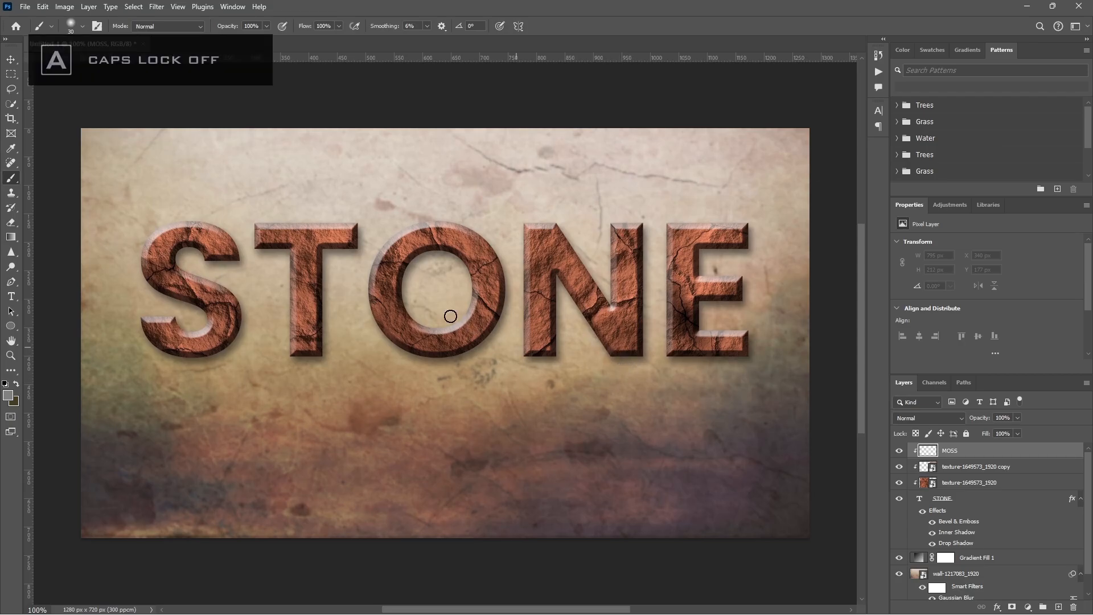
pyautogui.click(13, 396)
pyautogui.hotkey('ctrl', 'v')
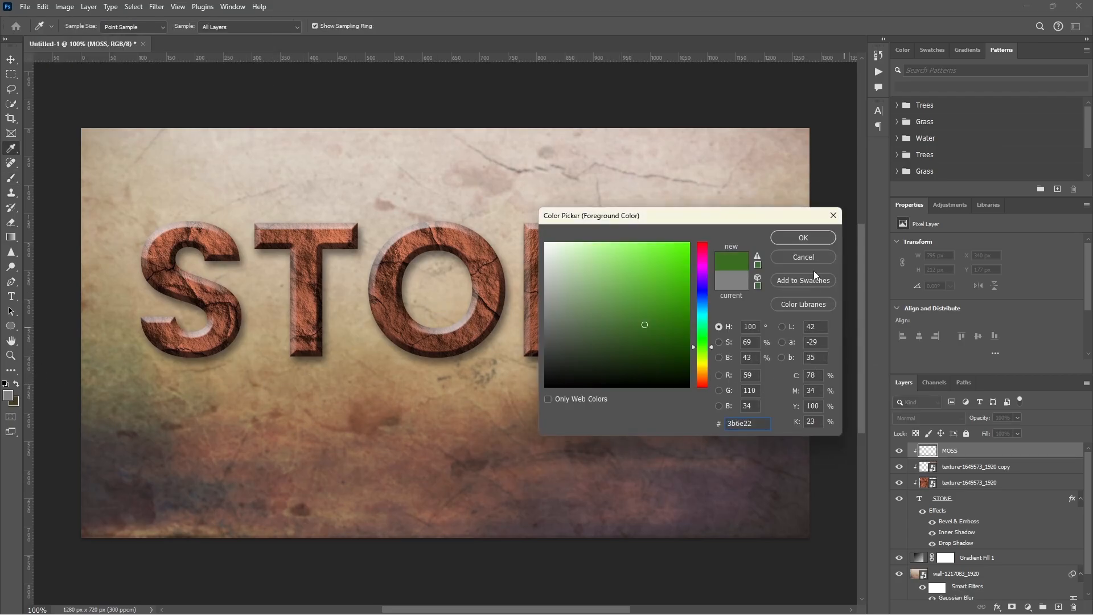
pyautogui.click(808, 243)
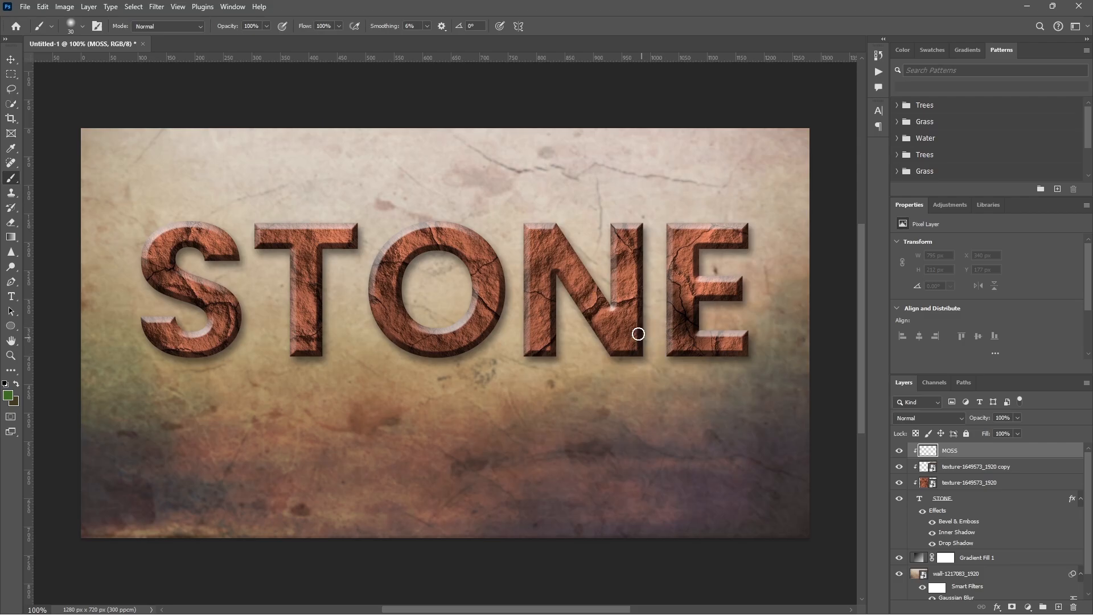
# Enlarge the brush to 80 px and paint a green patch on the lower diagonal of the letter N
pyautogui.press(']')
pyautogui.press(']')
pyautogui.press(']')
pyautogui.press(']')
pyautogui.press(']')
pyautogui.press(']')
pyautogui.press('[')
pyautogui.moveTo(591, 324); pyautogui.dragTo(618, 356)
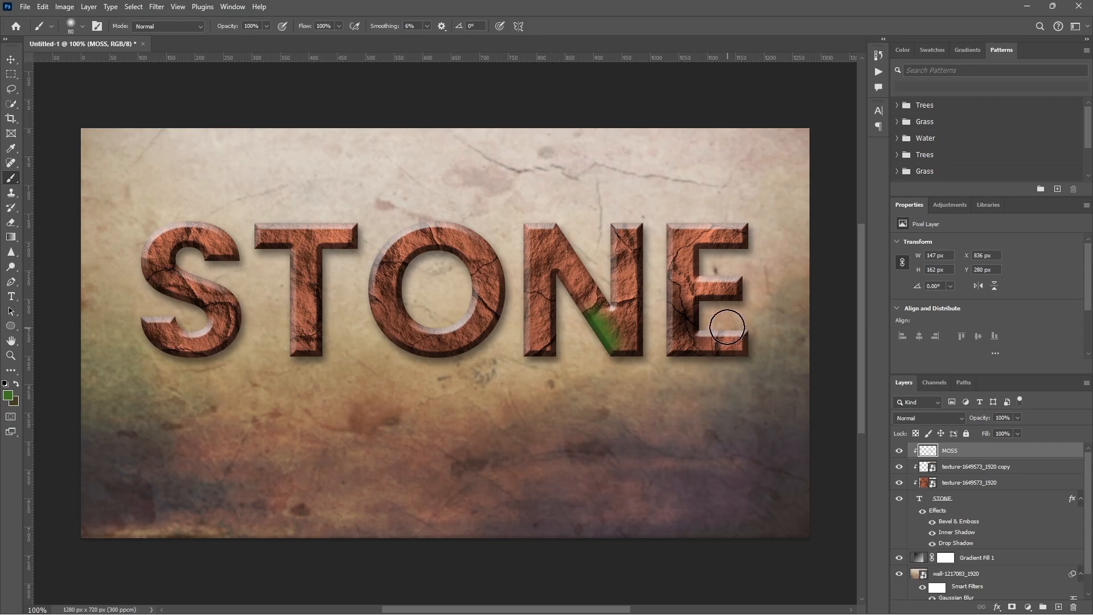
# Paint green patches with a smaller brush on the E's lower arm and upper stem and the O's lower-left curve
pyautogui.press('[')
pyautogui.press('[')
pyautogui.moveTo(728, 332); pyautogui.dragTo(746, 335)
pyautogui.press('[')
pyautogui.press(']')
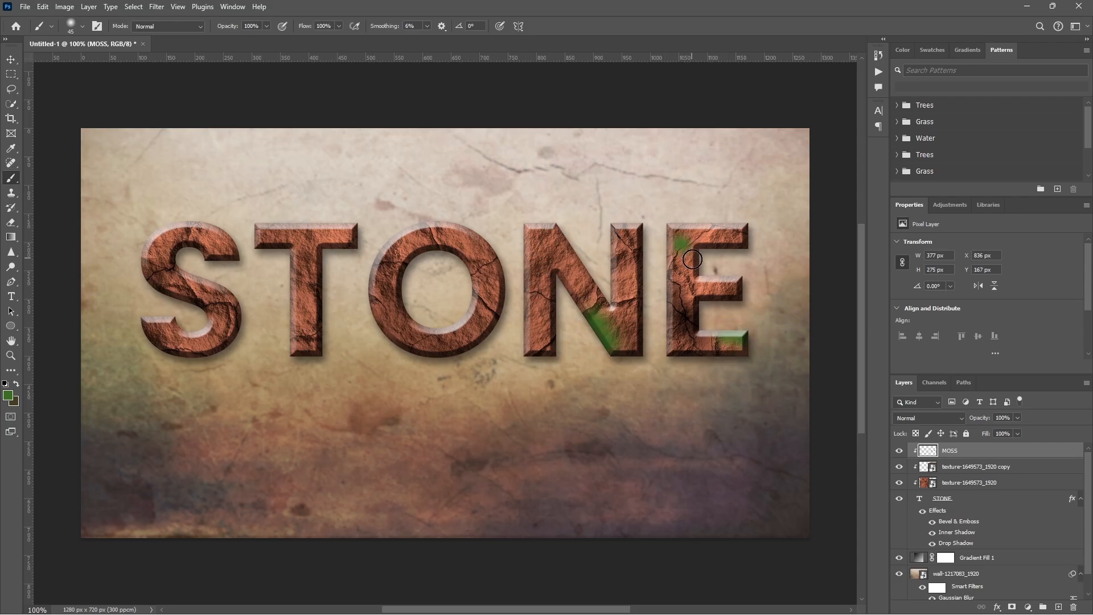
pyautogui.moveTo(680, 260); pyautogui.dragTo(689, 236)
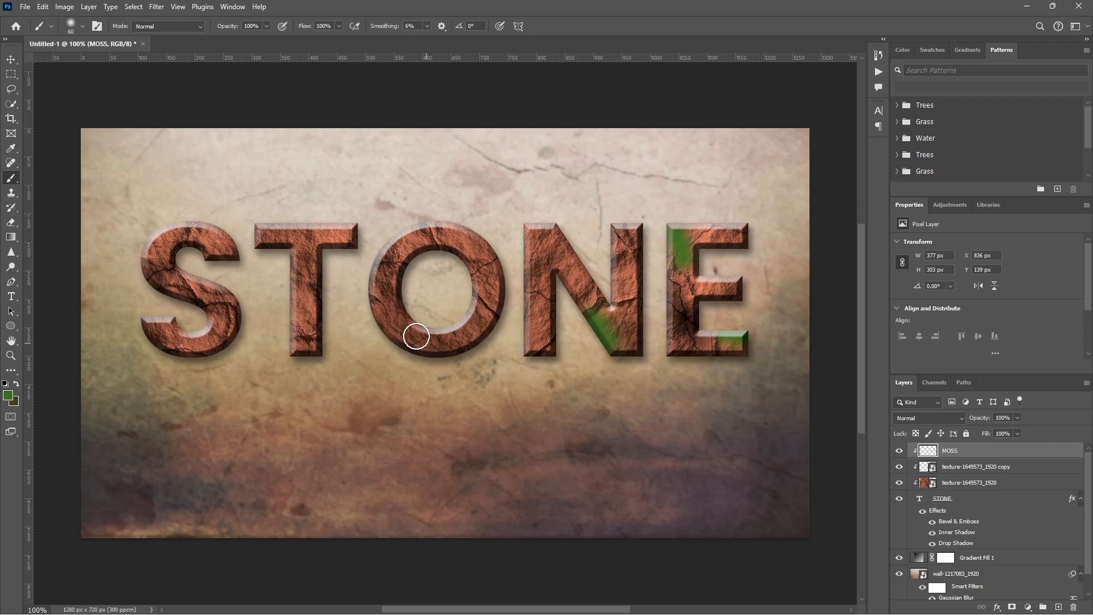
pyautogui.moveTo(415, 335); pyautogui.dragTo(419, 336)
# Lower the brush opacity to 65% and paint green patches on the S, the T's crossbar and the O's right side
pyautogui.click(266, 26)
pyautogui.click(248, 39)
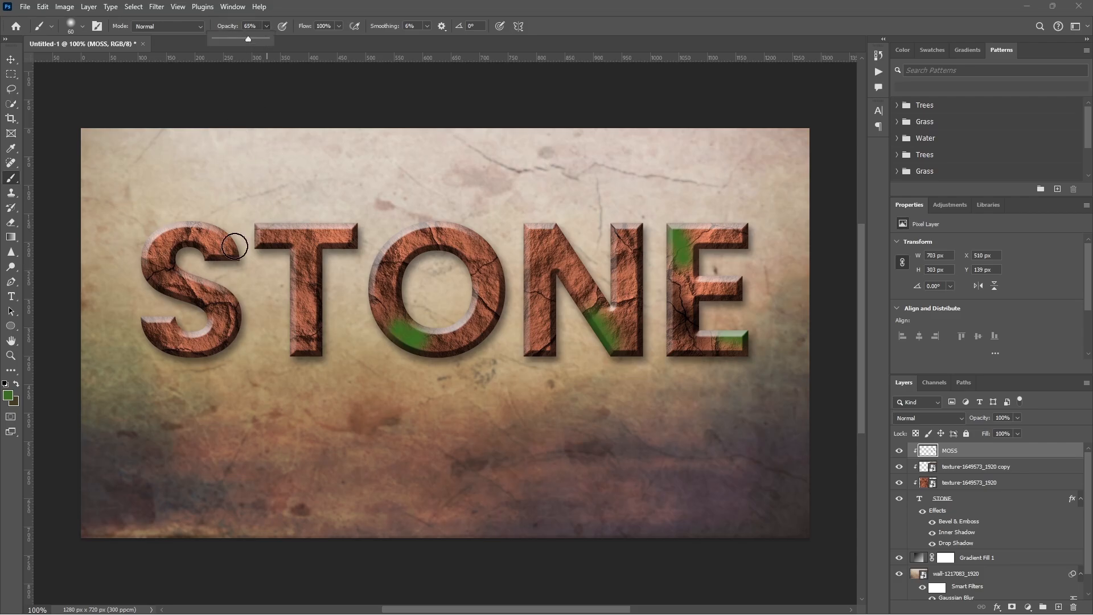
pyautogui.moveTo(223, 296); pyautogui.dragTo(229, 328)
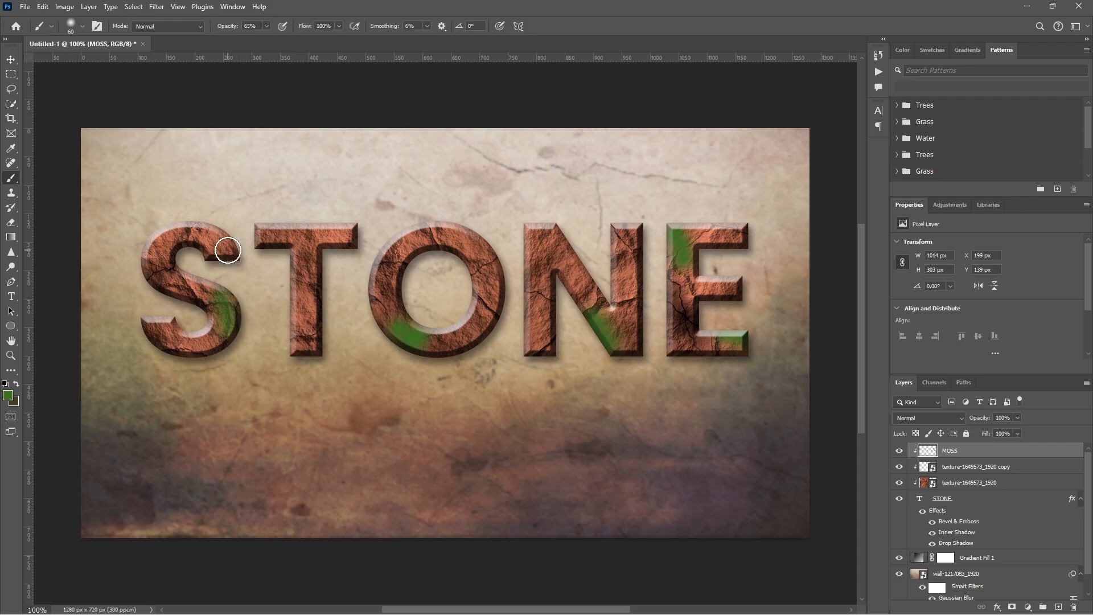
pyautogui.moveTo(211, 235); pyautogui.dragTo(226, 245)
pyautogui.moveTo(305, 237); pyautogui.dragTo(346, 236)
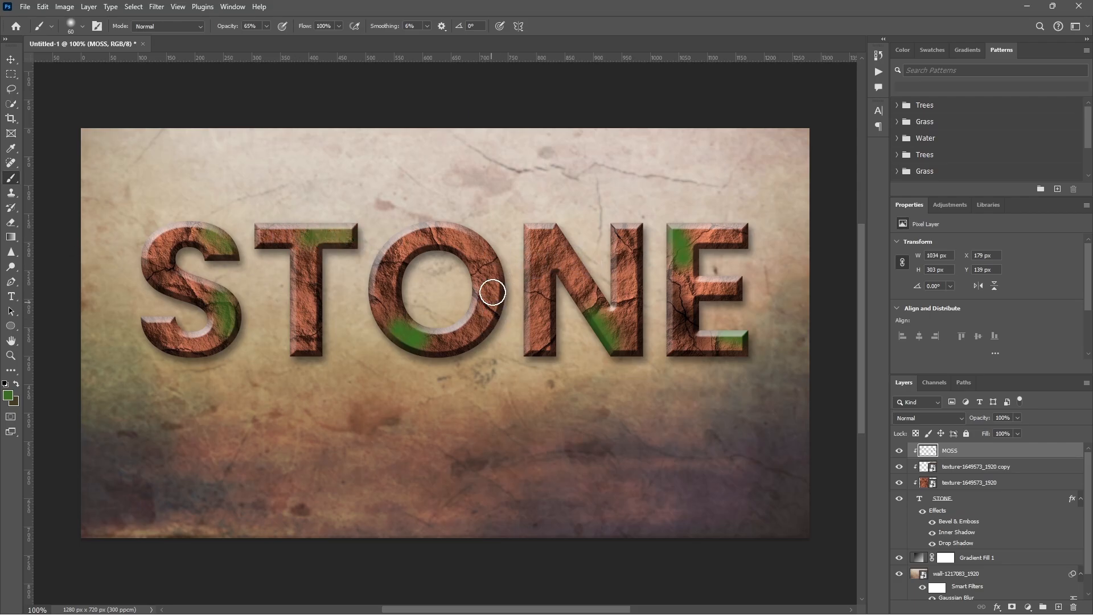
pyautogui.moveTo(490, 288); pyautogui.dragTo(486, 258)
# Set the MOSS layer's blend mode to Overlay and add more green to the E's upper stem
pyautogui.click(929, 418)
pyautogui.click(915, 450)
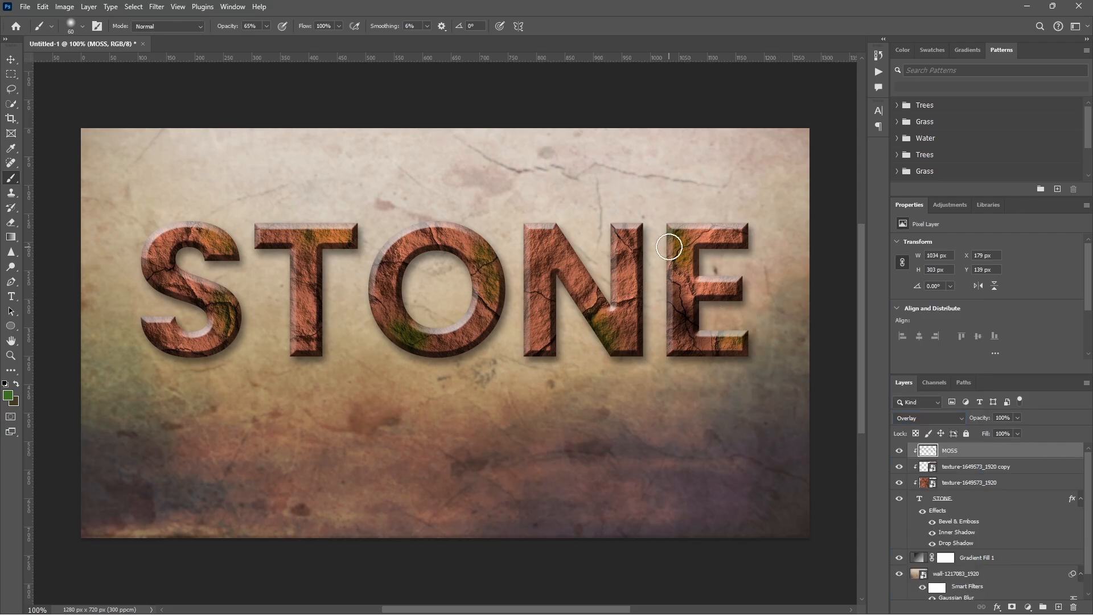
pyautogui.moveTo(671, 244)
pyautogui.mouseDown()
pyautogui.moveTo(677, 288)
pyautogui.moveTo(681, 244)
pyautogui.mouseUp()
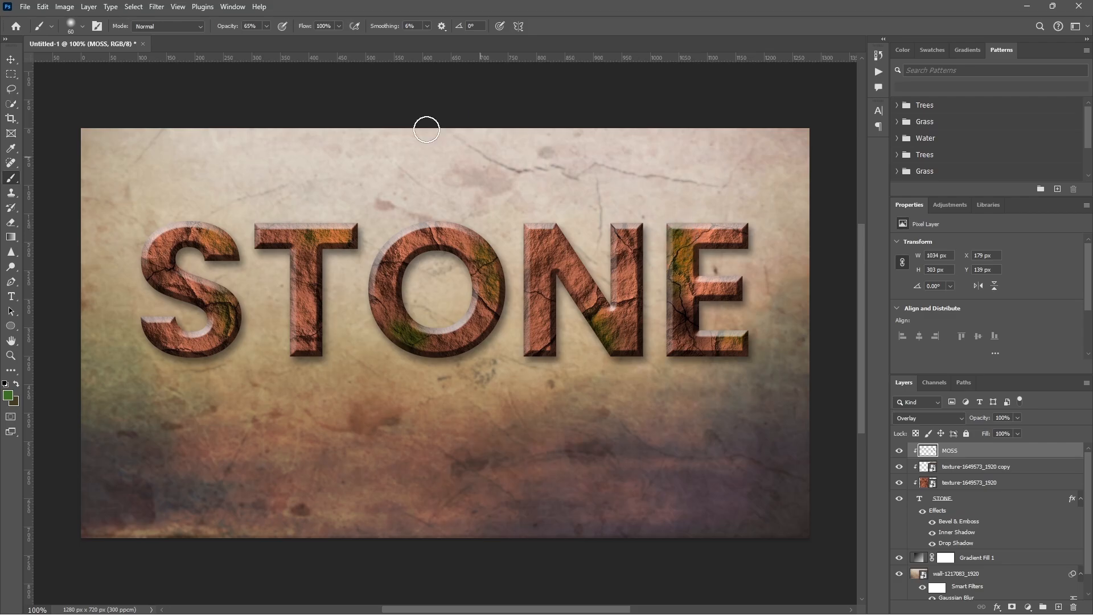
# Raise the brush opacity to 90% and paint further moss patches on the letters E, N, O and S
pyautogui.click(266, 26)
pyautogui.moveTo(277, 39); pyautogui.dragTo(280, 40)
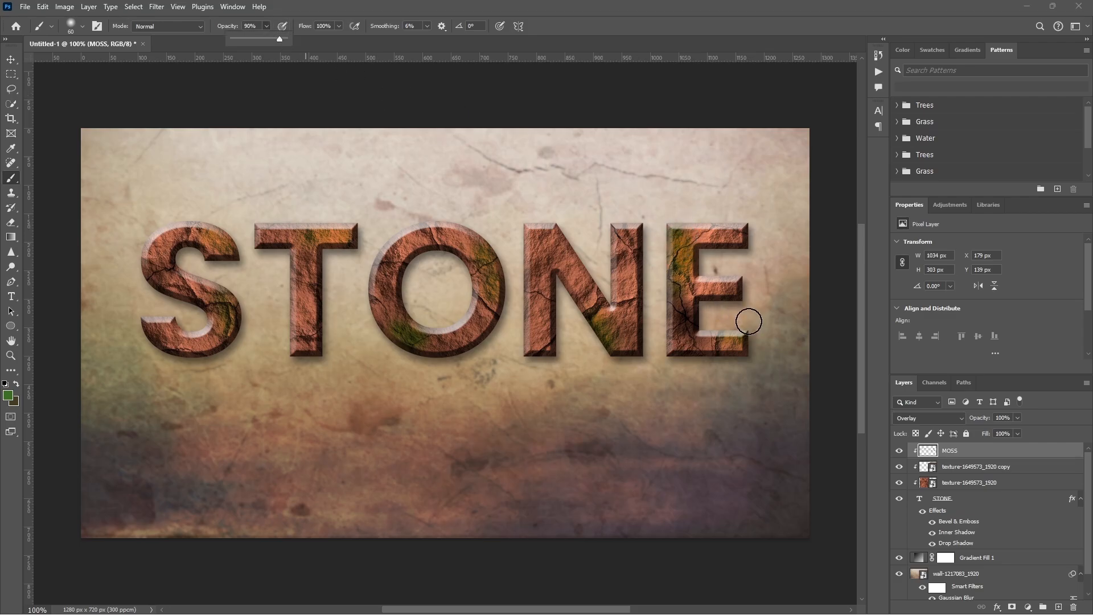
pyautogui.moveTo(680, 235); pyautogui.dragTo(704, 234)
pyautogui.moveTo(642, 294)
pyautogui.mouseDown()
pyautogui.moveTo(609, 329)
pyautogui.moveTo(577, 298)
pyautogui.moveTo(617, 325)
pyautogui.mouseUp()
pyautogui.moveTo(430, 342); pyautogui.dragTo(464, 337)
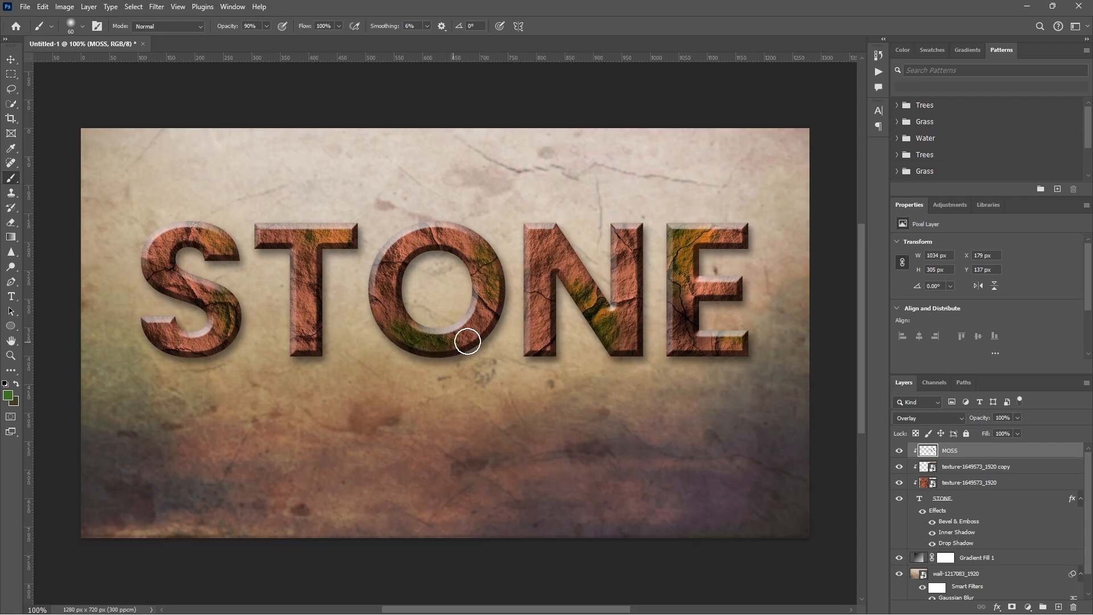
pyautogui.moveTo(227, 330)
pyautogui.mouseDown()
pyautogui.moveTo(212, 306)
pyautogui.moveTo(225, 341)
pyautogui.moveTo(169, 343)
pyautogui.mouseUp()
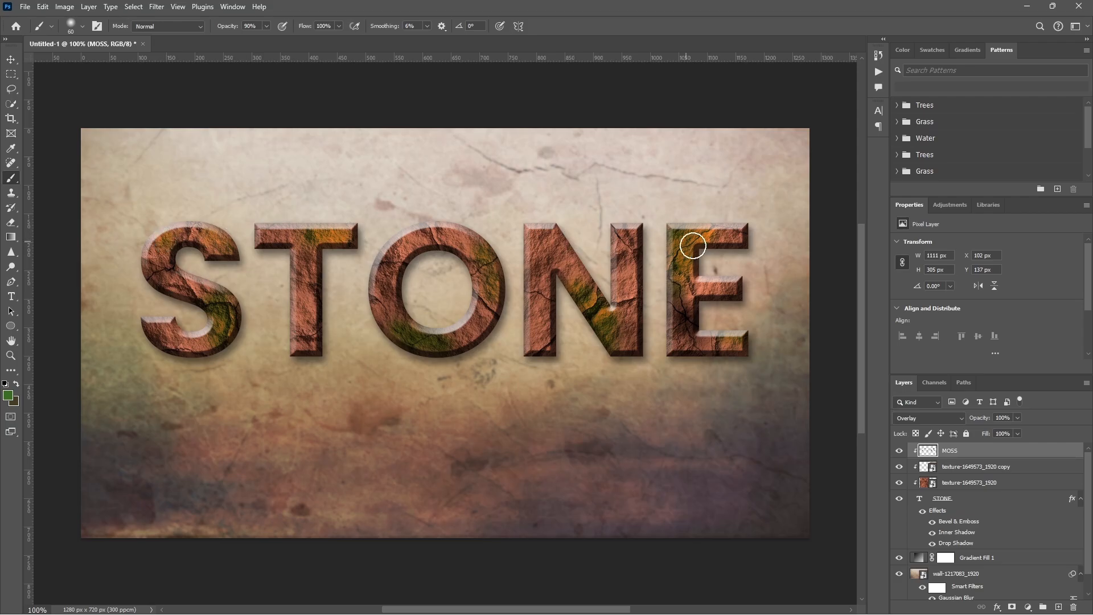
pyautogui.moveTo(147, 246); pyautogui.dragTo(159, 255)
# Convert the MOSS layer to a smart object and apply a Gaussian Blur with a radius of 3 pixels
pyautogui.rightClick(976, 451)
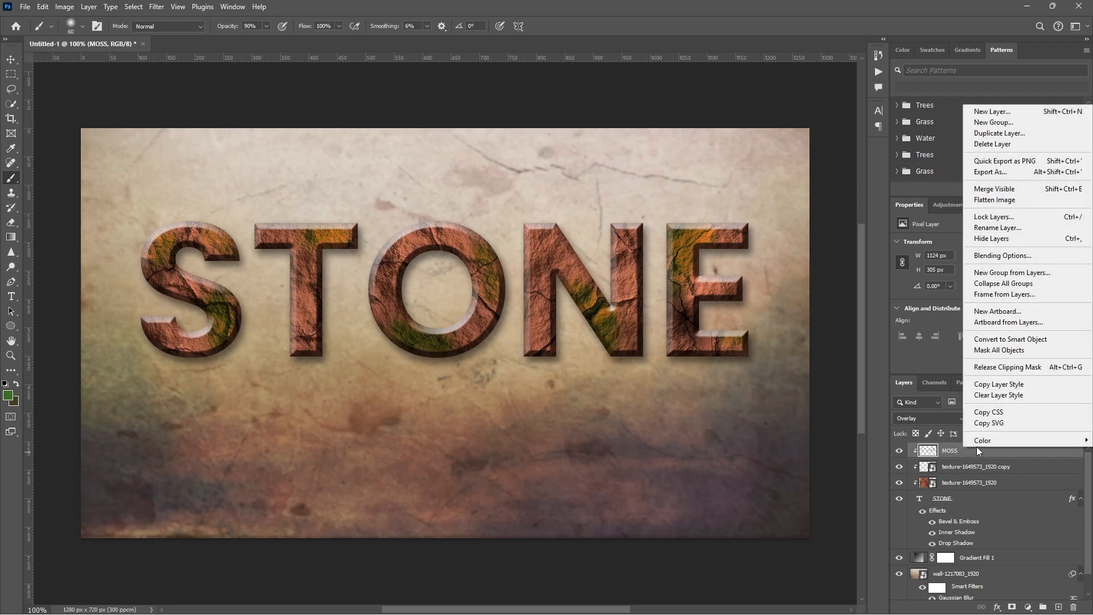
pyautogui.click(1047, 345)
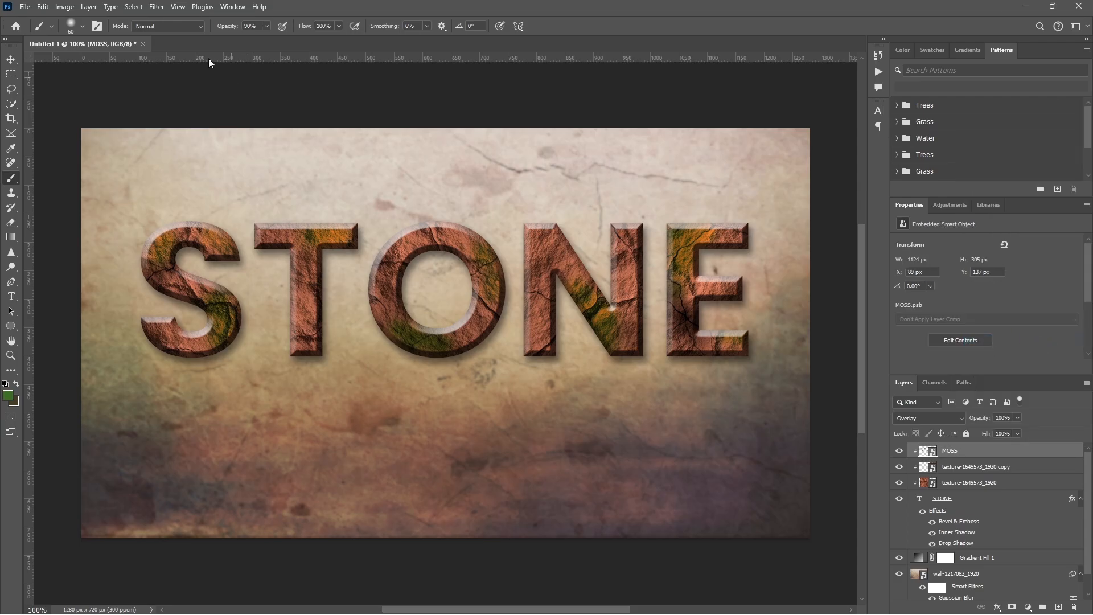
pyautogui.click(157, 8)
pyautogui.moveTo(165, 155)
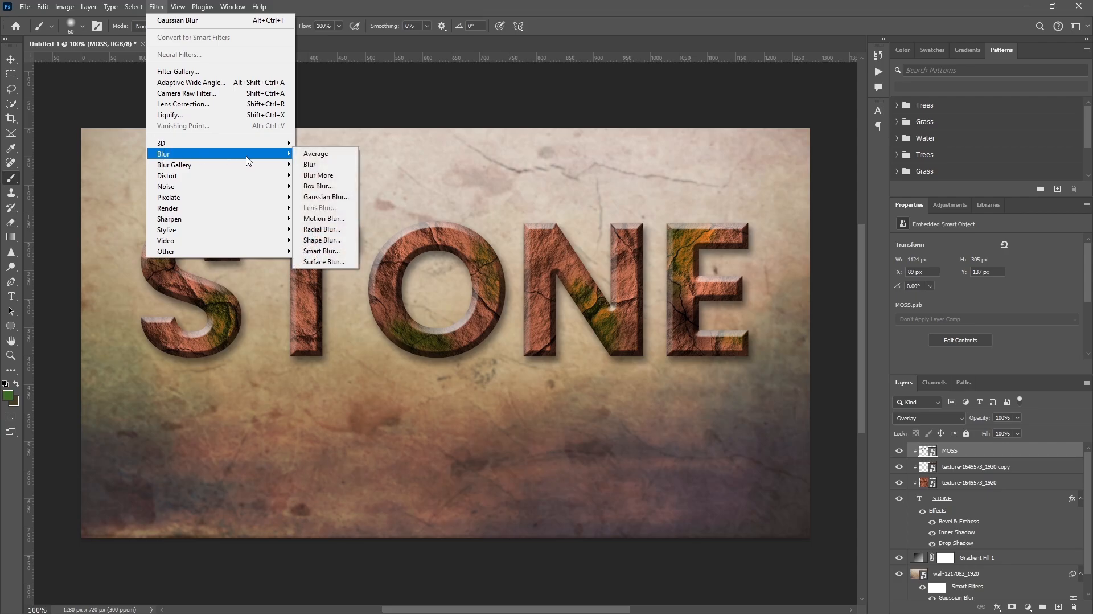
pyautogui.click(346, 201)
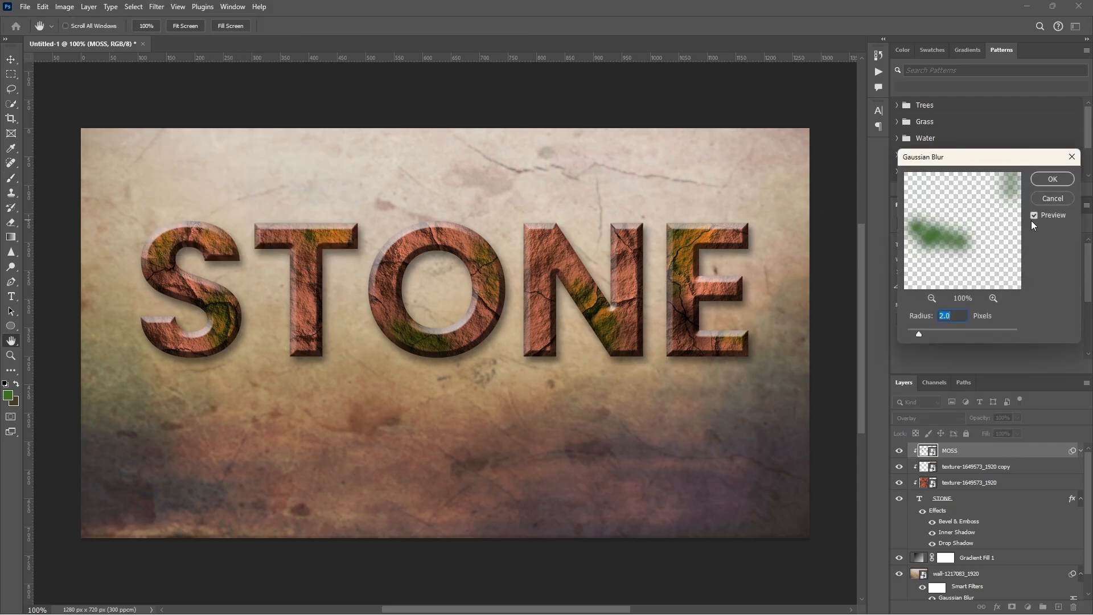
pyautogui.write('3')
pyautogui.click(1051, 180)
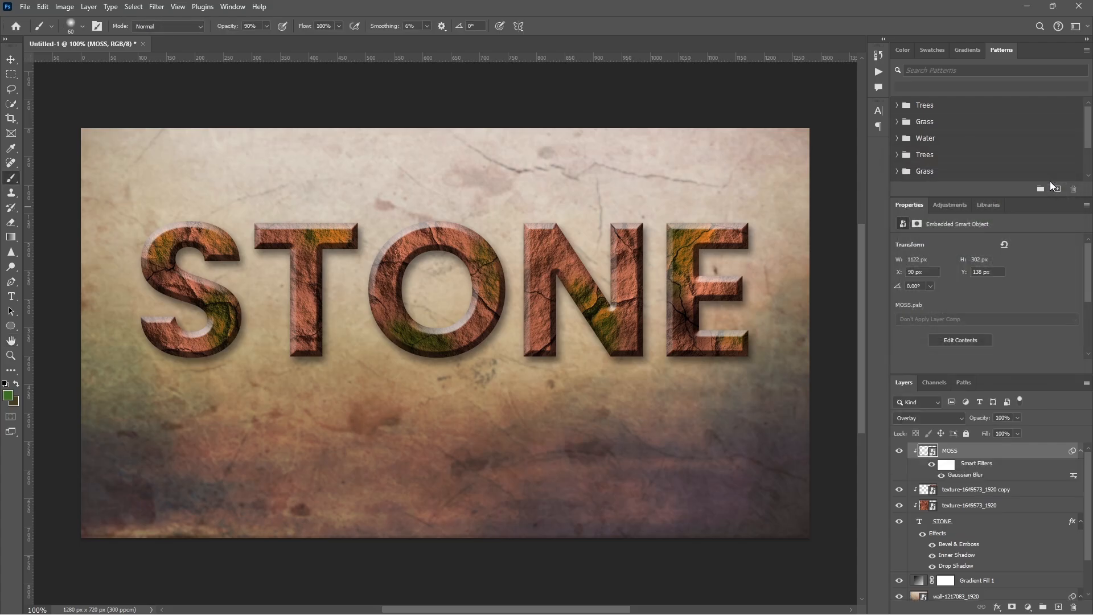
# Create a new layer named LIGHT above the MOSS layer
pyautogui.click(1059, 607)
pyautogui.doubleClick(939, 450)
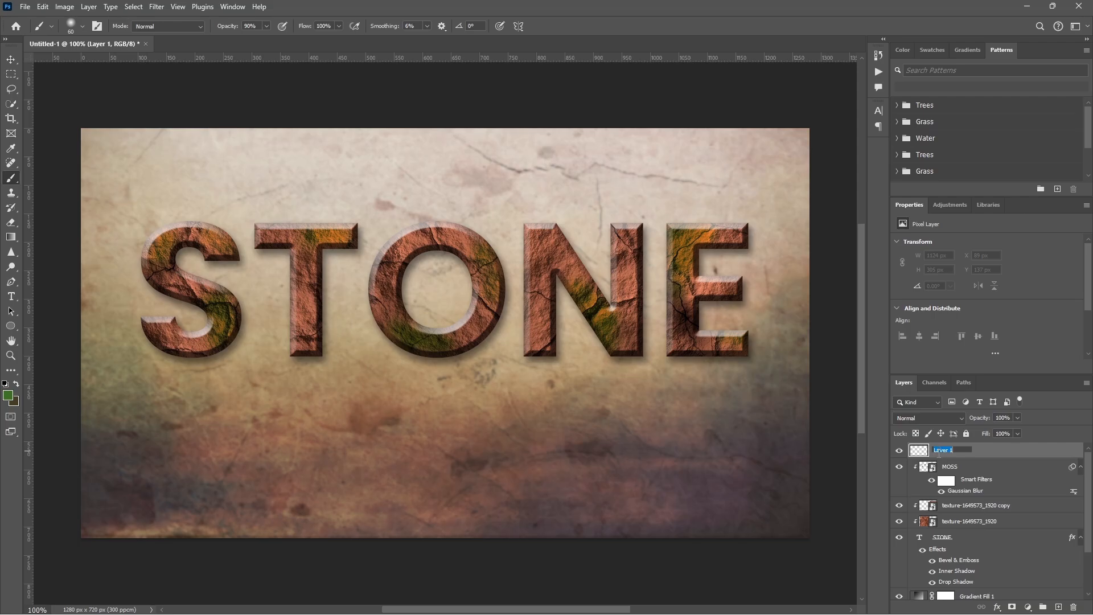
pyautogui.press('capslock')
pyautogui.write('L')
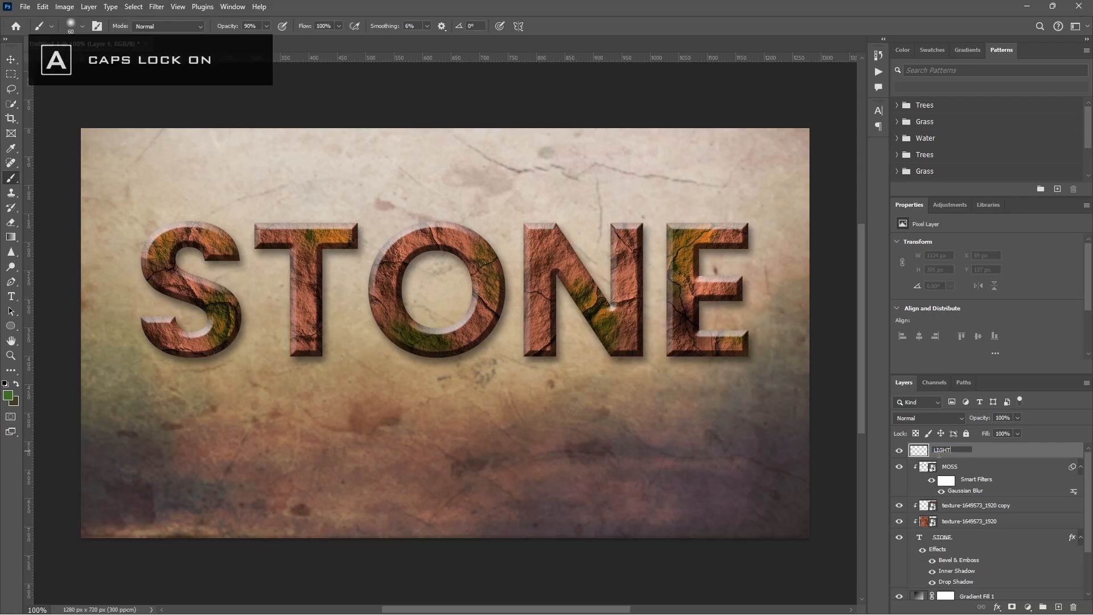
pyautogui.write('IGHT')
pyautogui.press('Return')
# Convert the LIGHT layer to a smart object and clip it to the STONE text
pyautogui.rightClick(938, 453)
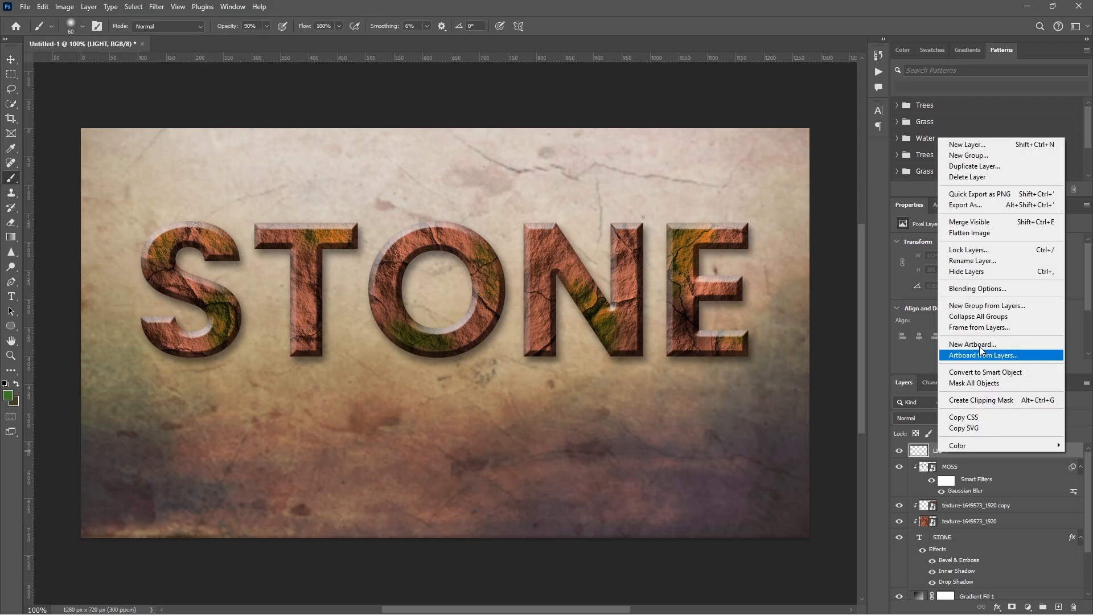
pyautogui.click(994, 373)
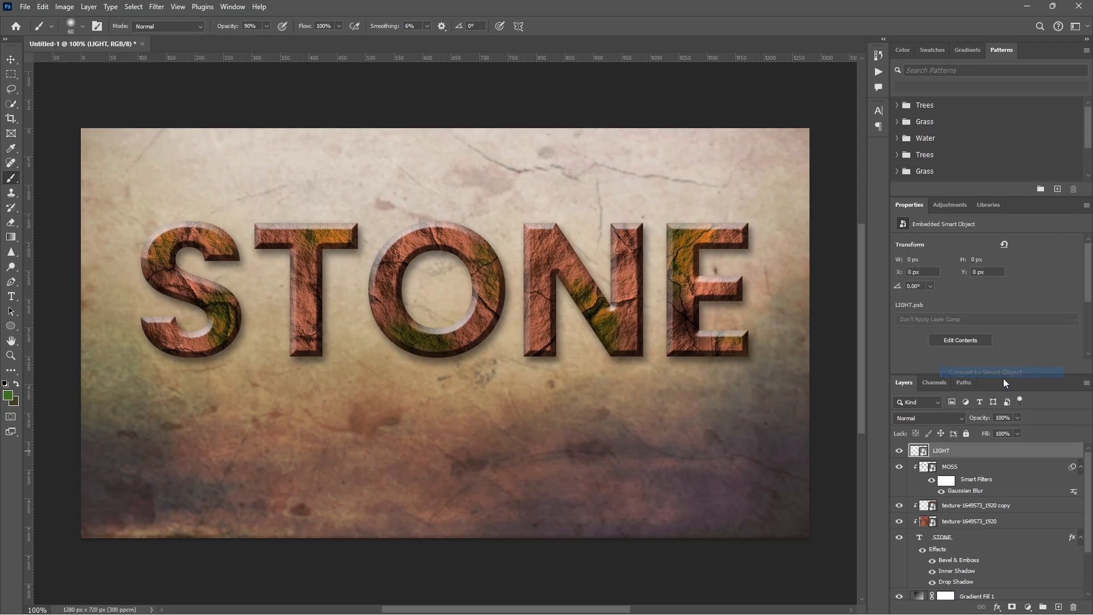
pyautogui.rightClick(966, 453)
pyautogui.click(942, 451)
pyautogui.rightClick(955, 451)
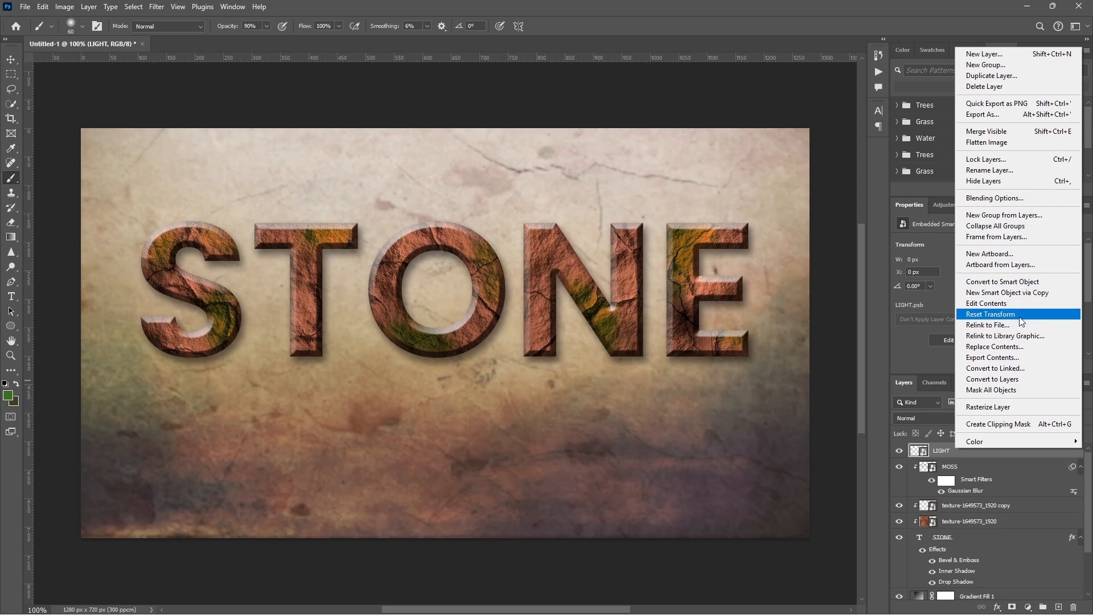
pyautogui.click(1016, 425)
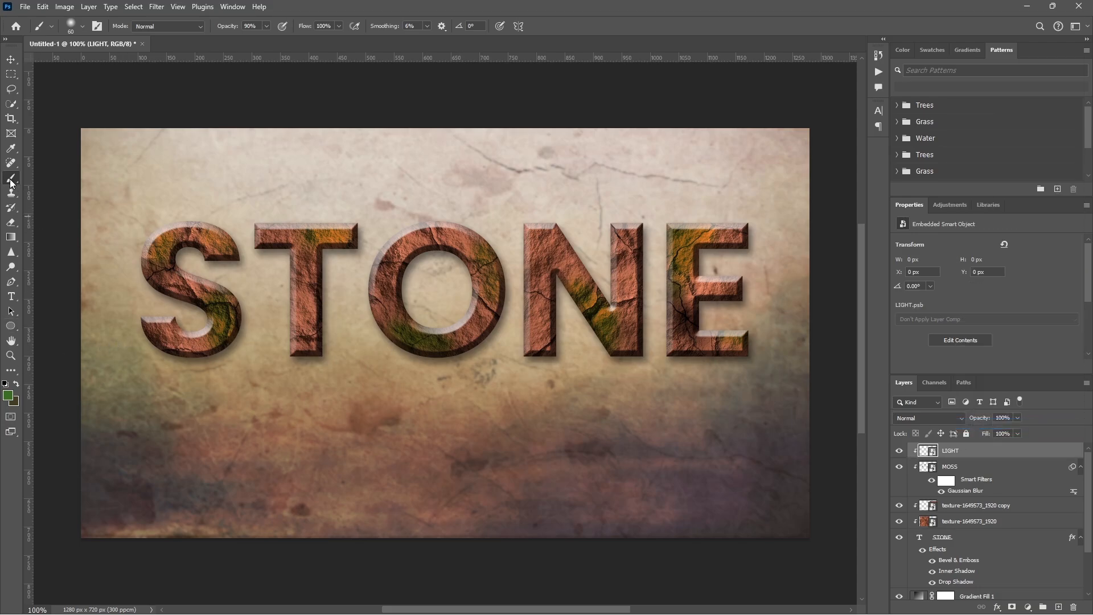
# Set the foreground colour to white and rasterize the LIGHT smart object for painting with the Brush tool
pyautogui.press('d')
pyautogui.press('x')
pyautogui.click(713, 303)
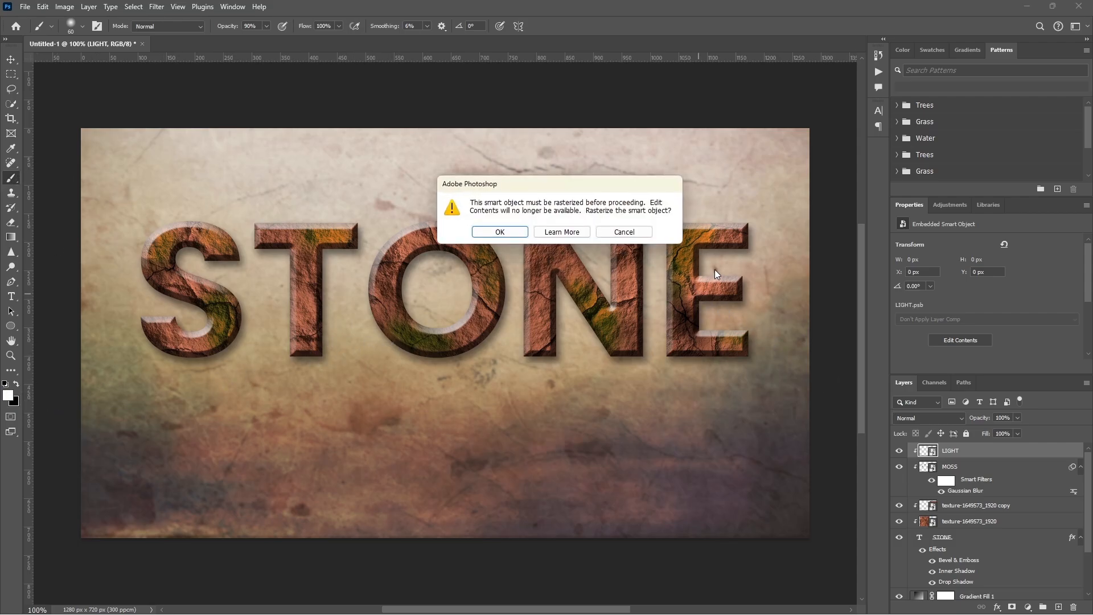
pyautogui.click(500, 232)
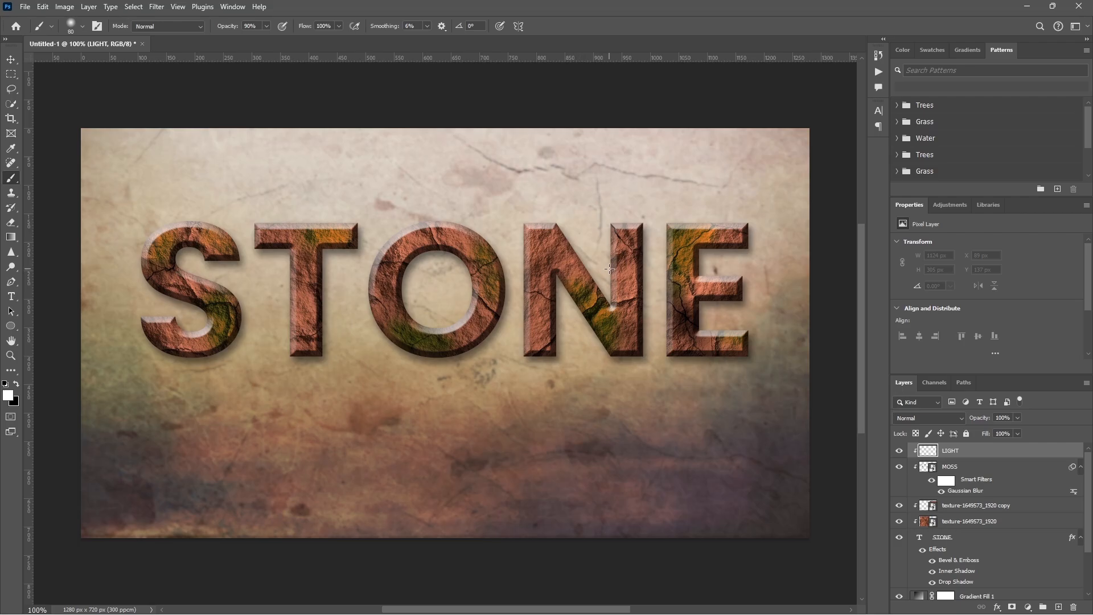
# Paint a soft white highlight on the upper left curve of the O with a 50 px brush on the LIGHT layer
pyautogui.press('capslock')
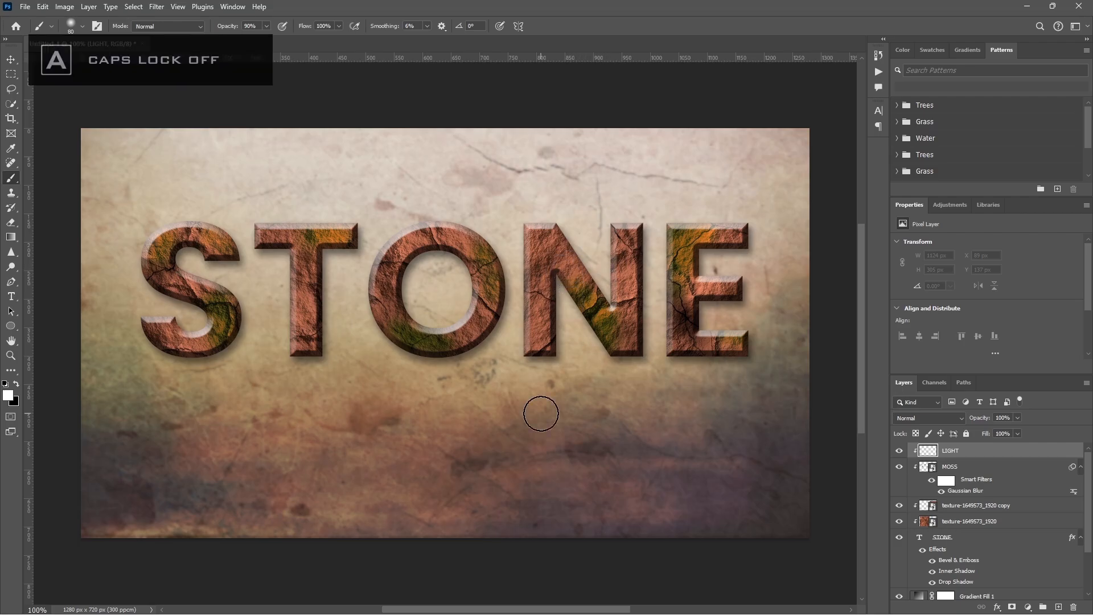
pyautogui.press('[')
pyautogui.press('[')
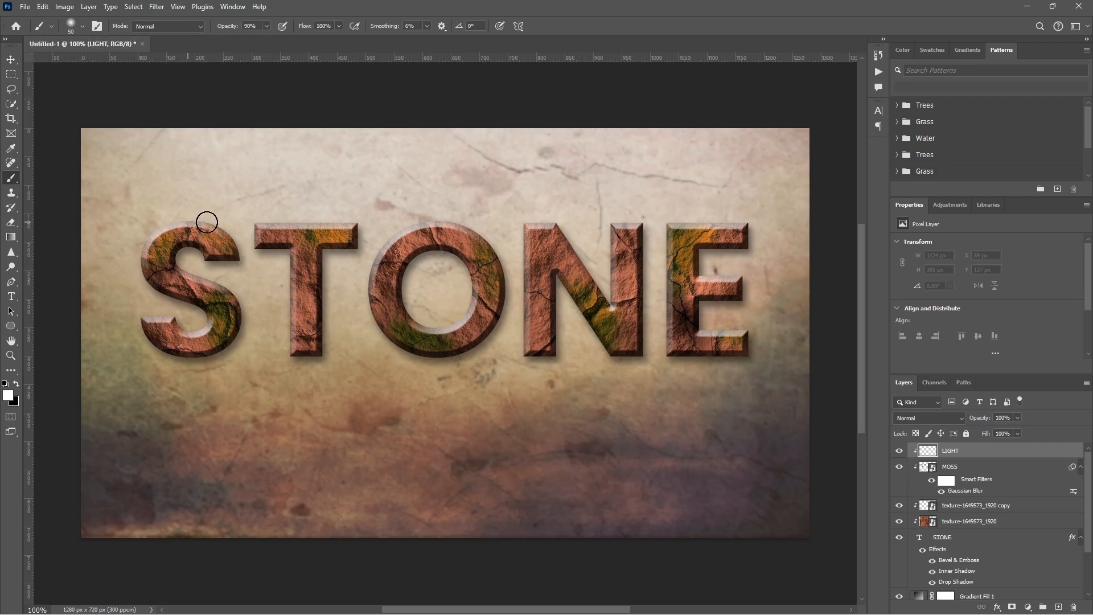
pyautogui.moveTo(450, 230); pyautogui.dragTo(397, 252)
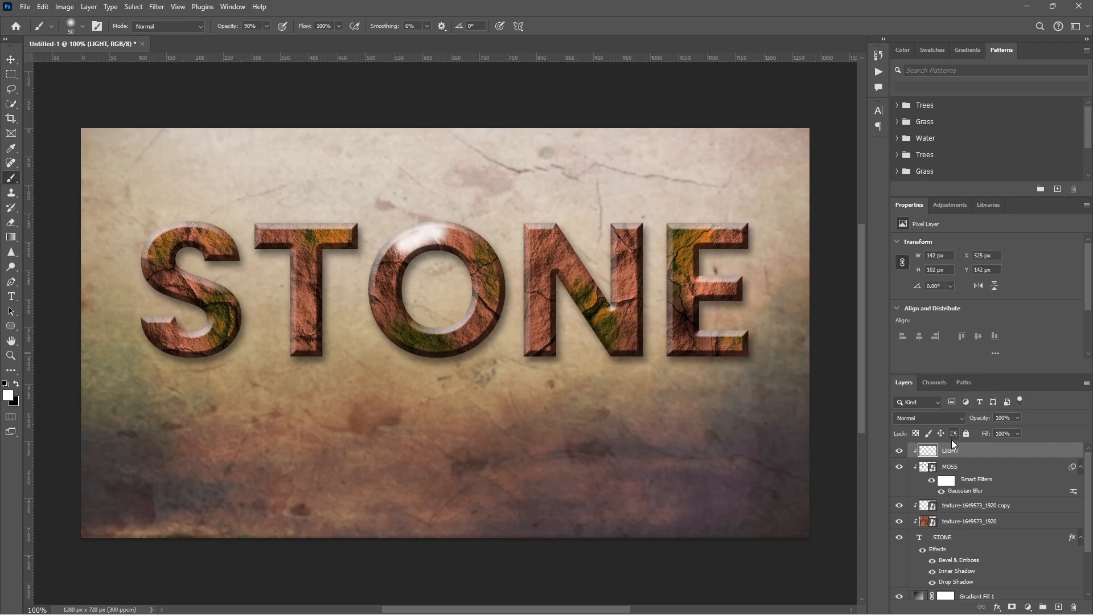
# Set the LIGHT layer's blend mode to Overlay and its opacity to 33%
pyautogui.click(931, 418)
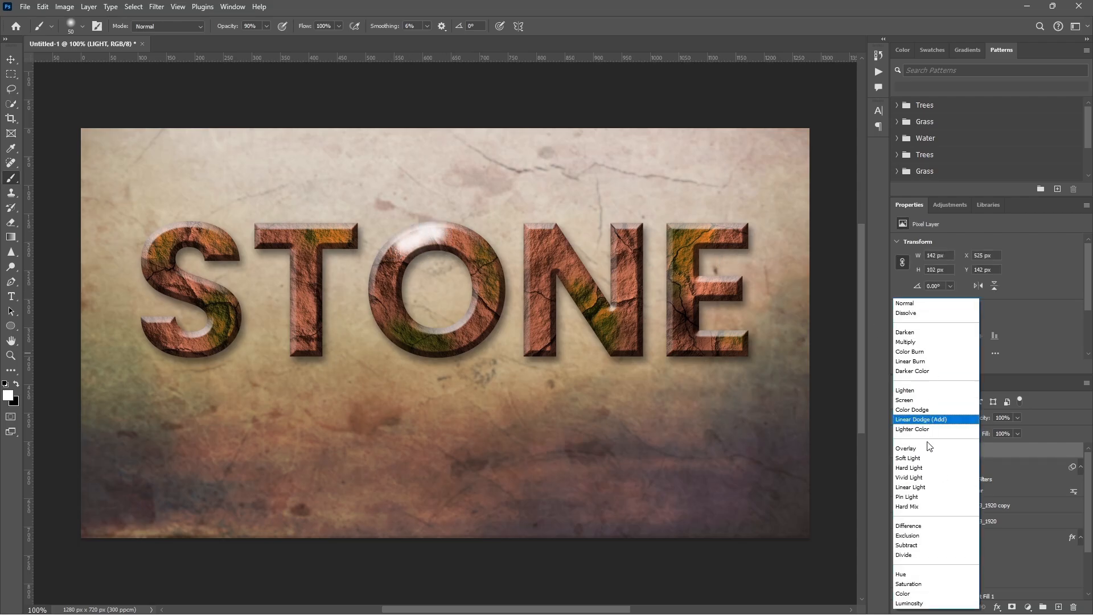
pyautogui.click(936, 446)
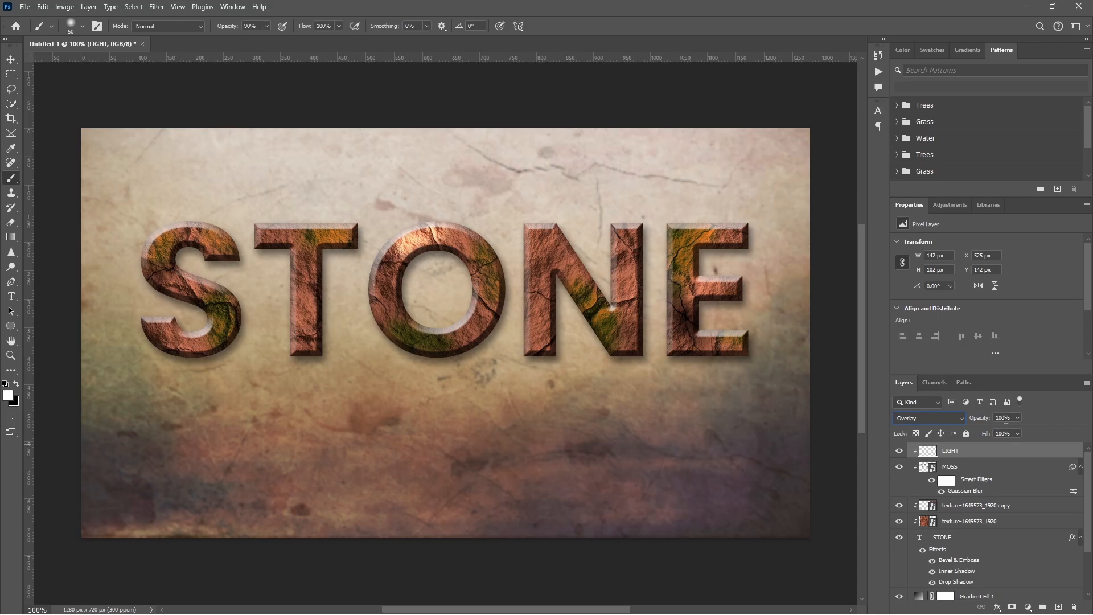
pyautogui.click(1012, 417)
pyautogui.write('33')
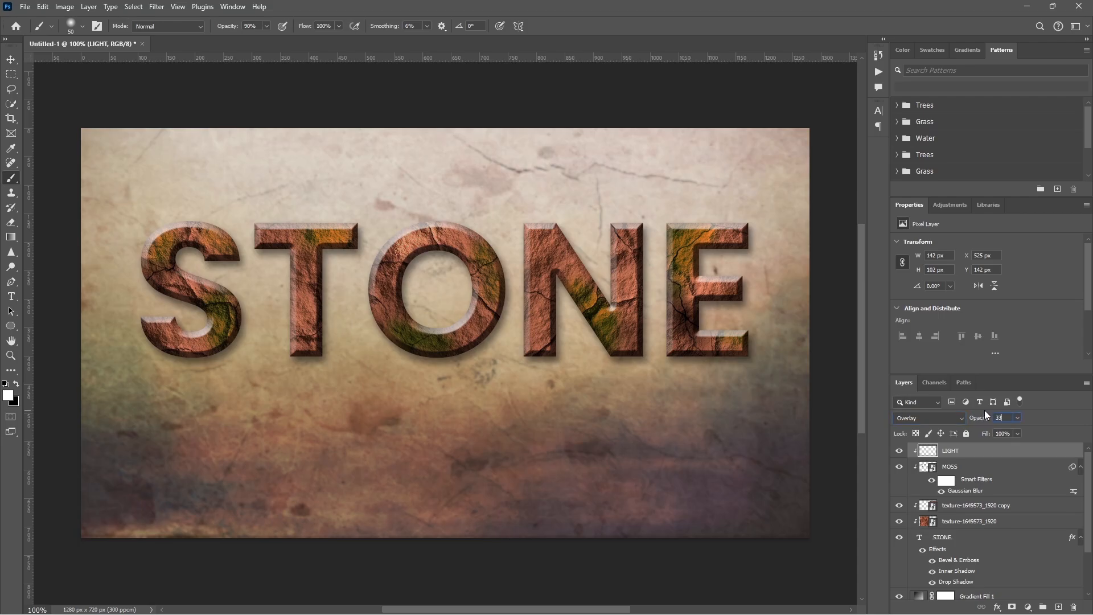
pyautogui.press('Return')
# Paint white highlights along the top edges of the N, E, T and S with a 60 px brush
pyautogui.press(']')
pyautogui.press(']')
pyautogui.moveTo(642, 230); pyautogui.dragTo(624, 232)
pyautogui.moveTo(558, 226); pyautogui.dragTo(543, 230)
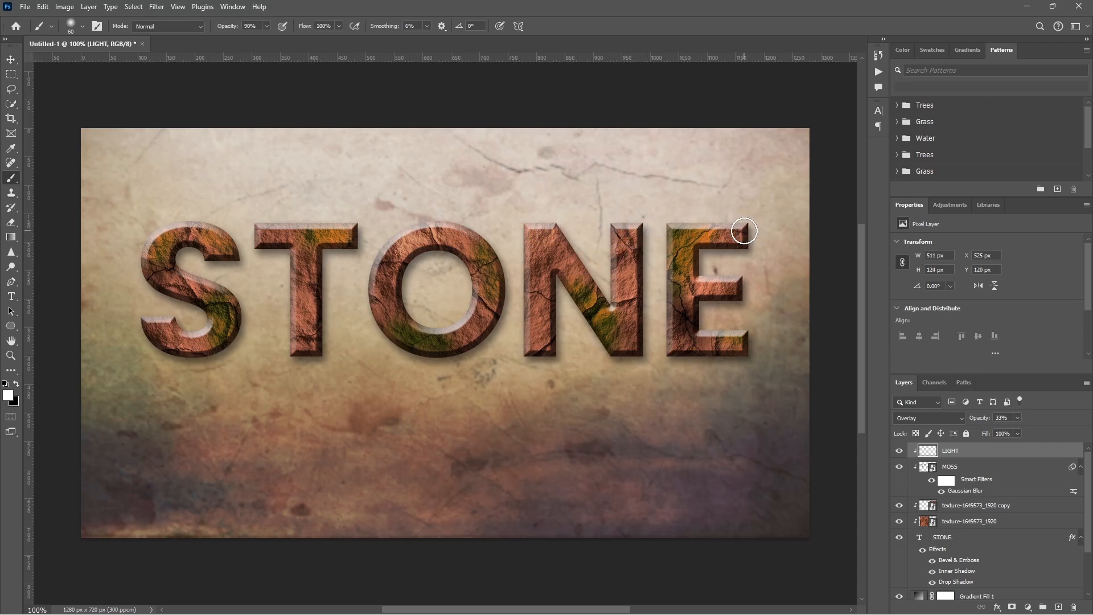
pyautogui.press('[')
pyautogui.moveTo(745, 227); pyautogui.dragTo(690, 228)
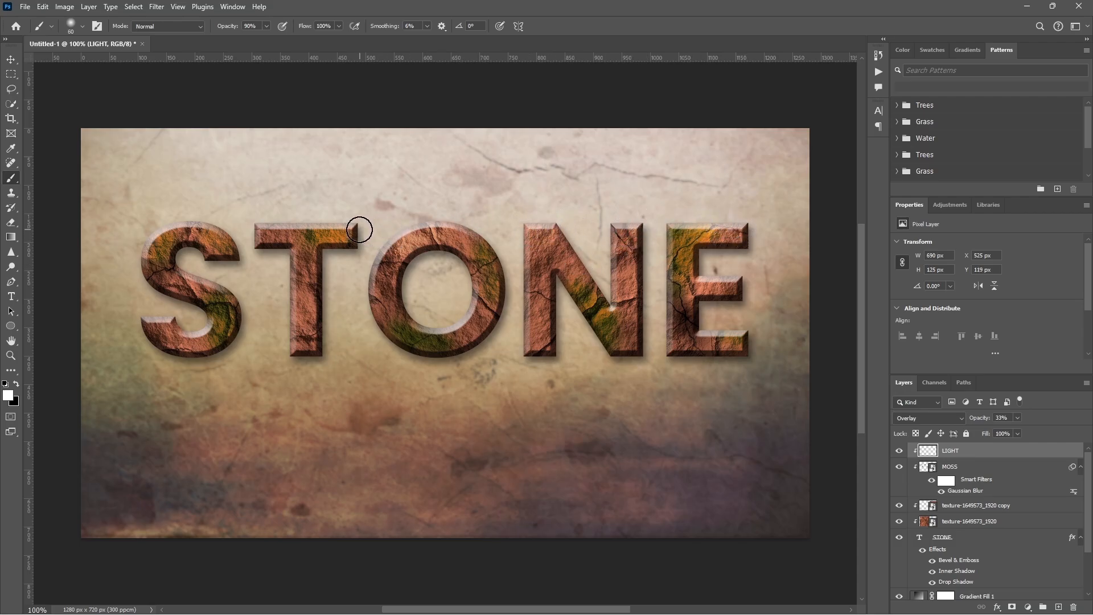
pyautogui.moveTo(359, 230); pyautogui.dragTo(162, 230)
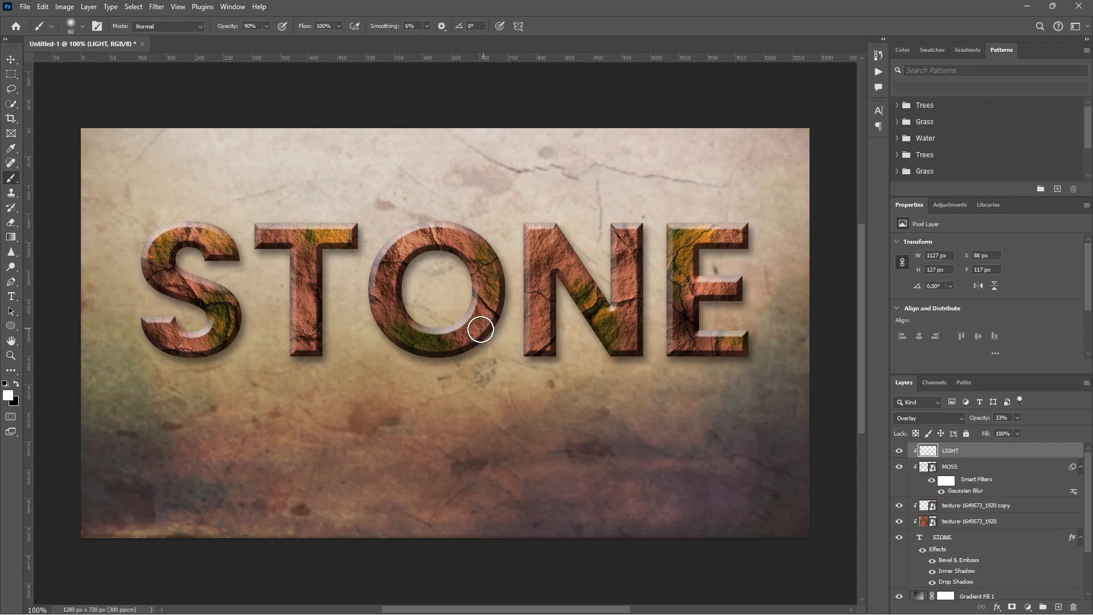
# Paint more highlights on the O's lower inner curve, the S's top and lower curves, and the left stems of the N and E
pyautogui.moveTo(479, 328)
pyautogui.mouseDown()
pyautogui.moveTo(446, 358)
pyautogui.moveTo(409, 335)
pyautogui.moveTo(478, 328)
pyautogui.moveTo(447, 333)
pyautogui.moveTo(402, 317)
pyautogui.mouseUp()
pyautogui.moveTo(233, 234); pyautogui.dragTo(159, 230)
pyautogui.moveTo(526, 239); pyautogui.dragTo(537, 291)
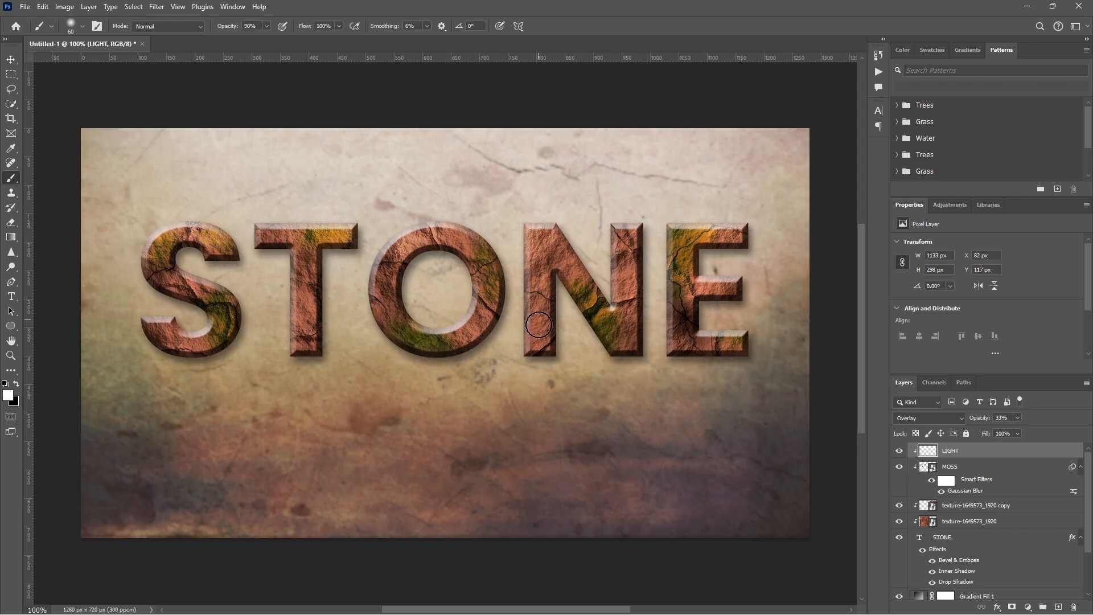
pyautogui.moveTo(669, 239); pyautogui.dragTo(671, 297)
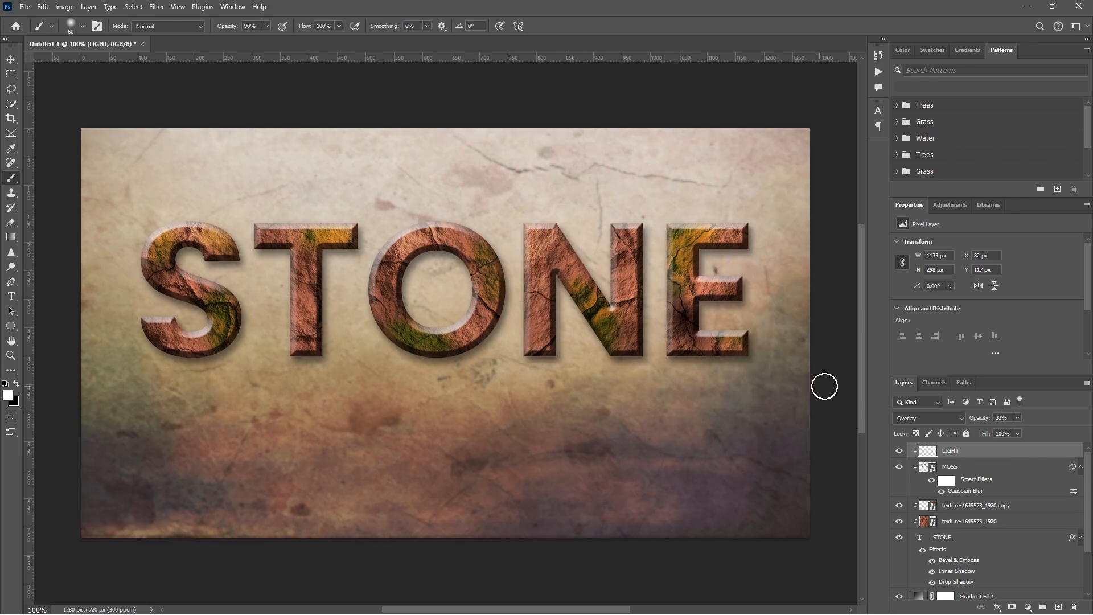
pyautogui.moveTo(154, 320); pyautogui.dragTo(209, 330)
# Place the vine-ivy-plant-vine image, scale it to 1.69% and position it over the left stem of the E
pyautogui.moveTo(2, 497); pyautogui.dragTo(589, 457)
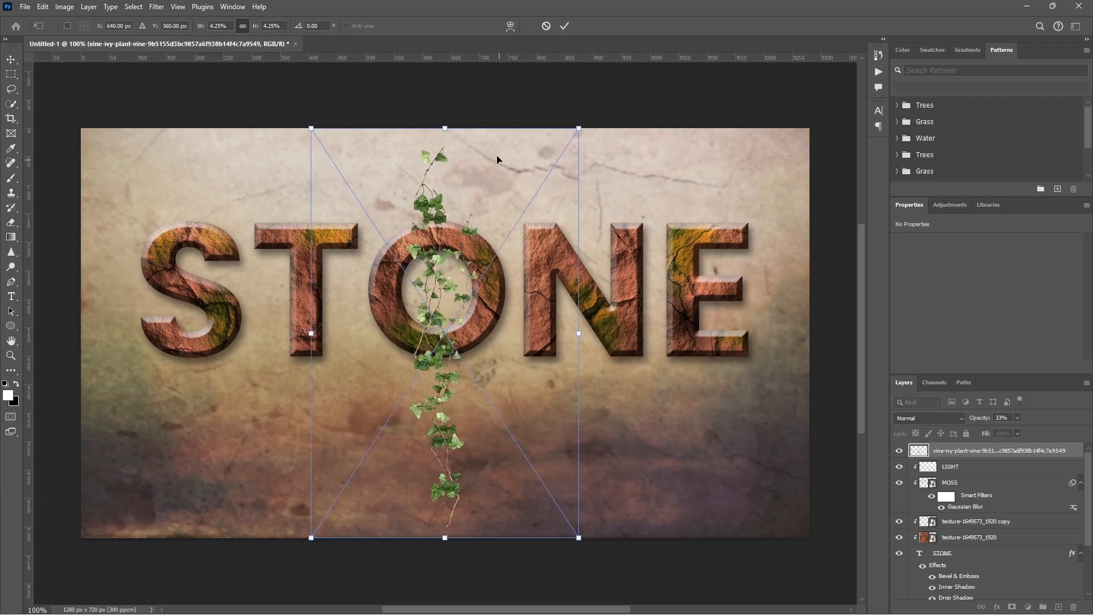
pyautogui.moveTo(445, 128); pyautogui.dragTo(705, 267)
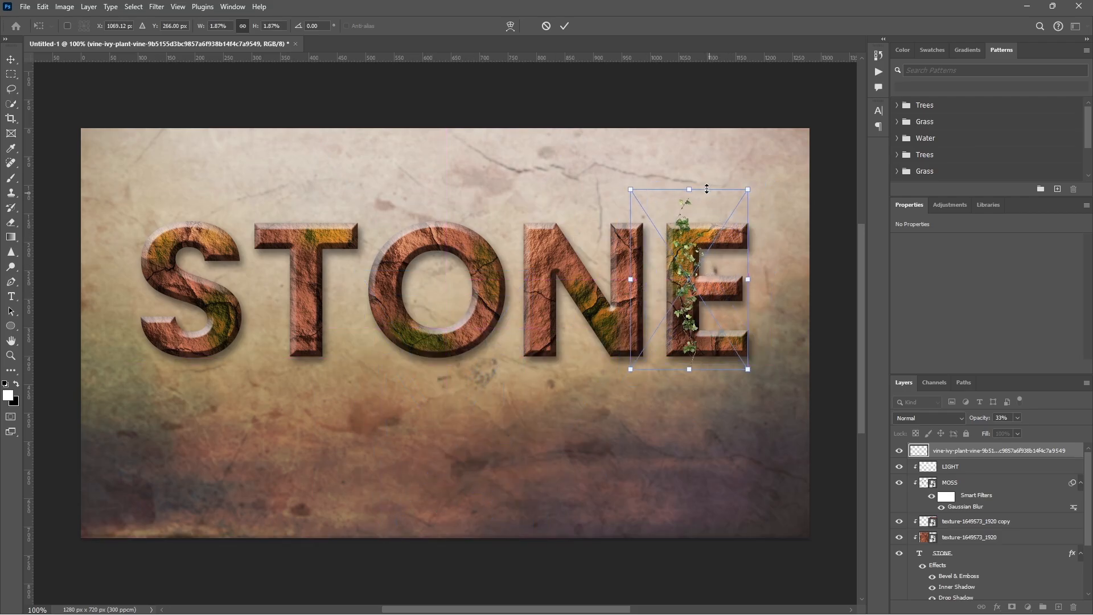
pyautogui.moveTo(689, 190); pyautogui.dragTo(695, 207)
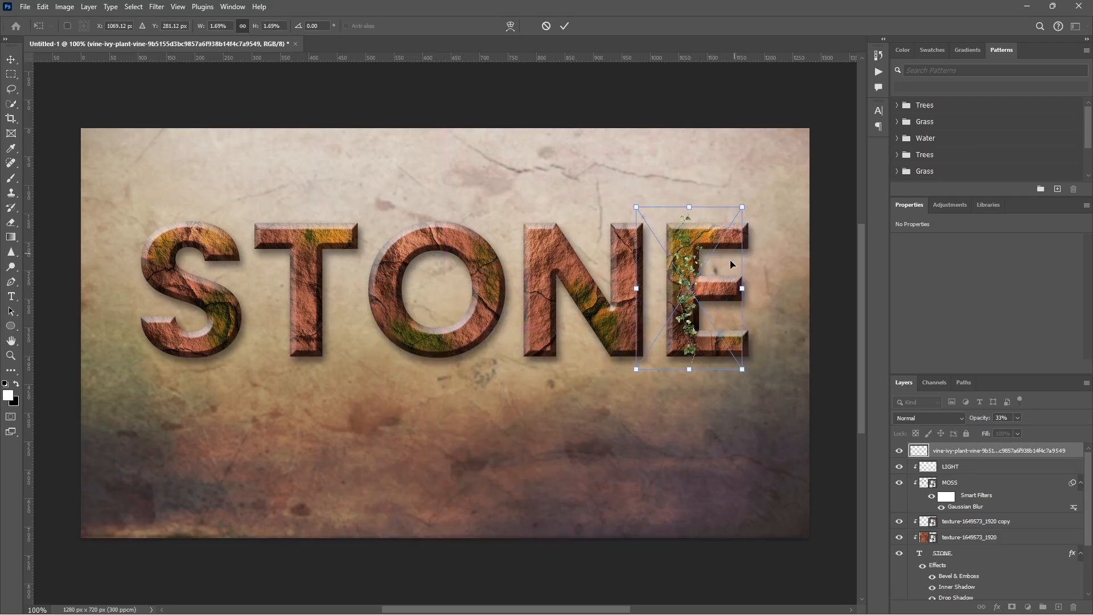
pyautogui.moveTo(702, 262); pyautogui.dragTo(693, 270)
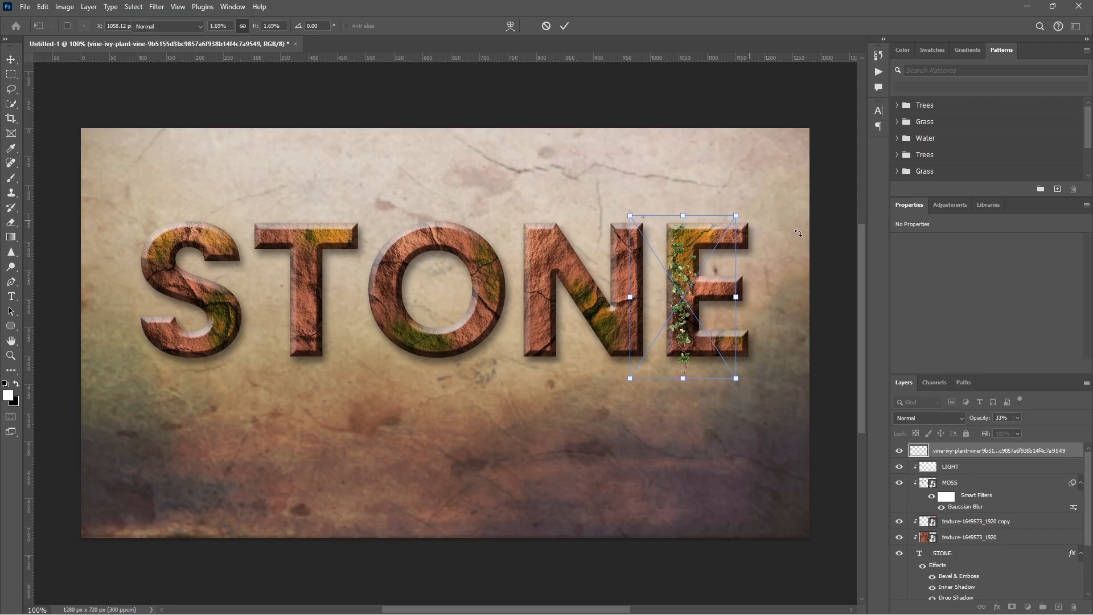
pyautogui.press('Return')
pyautogui.press('b')
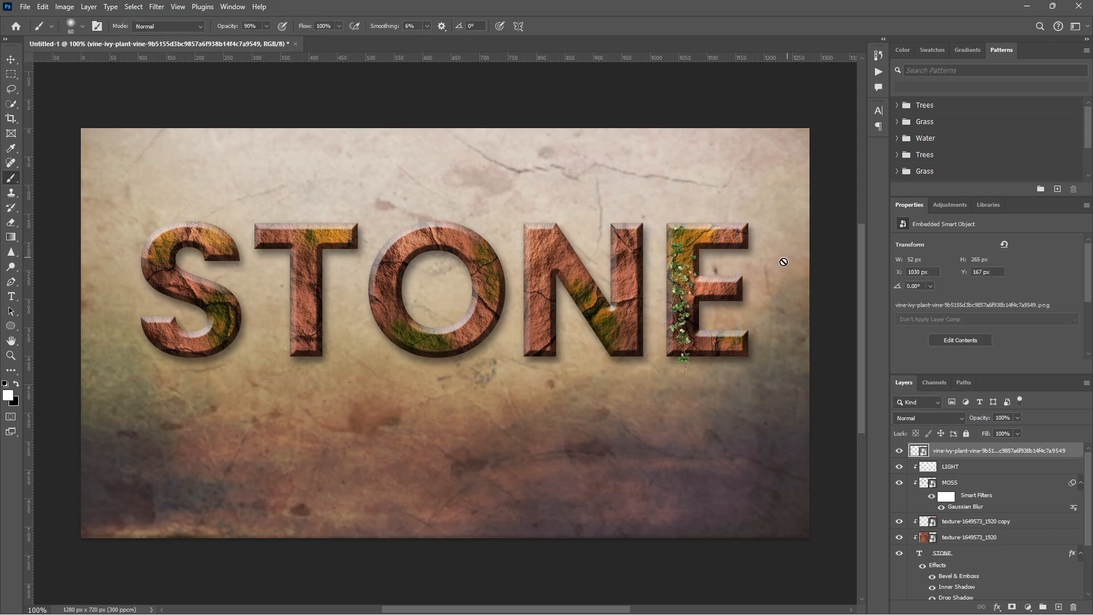
# Enlarge the vine on the E downward to 1.94% so it hangs below the letter
pyautogui.hotkey('ctrl', 't')
pyautogui.moveTo(684, 375); pyautogui.dragTo(679, 405)
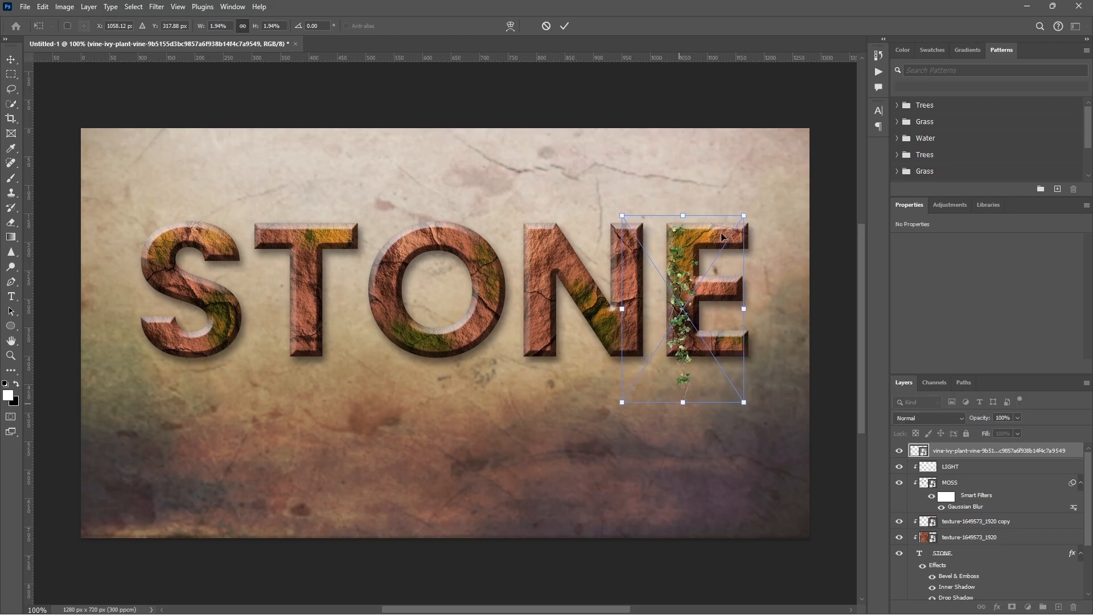
pyautogui.click(570, 30)
pyautogui.press('b')
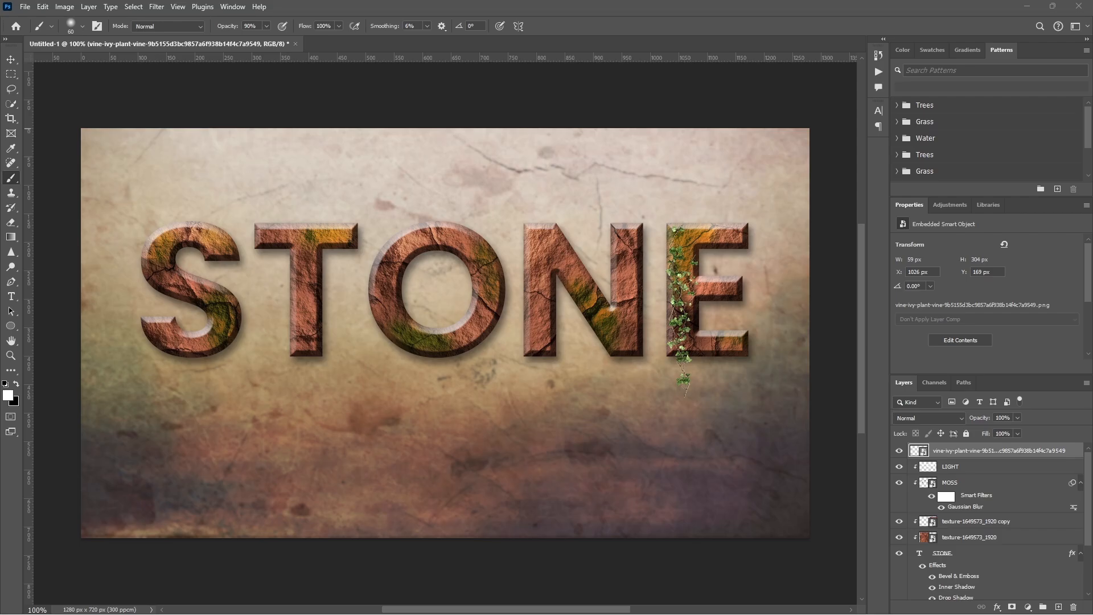
# Place the ivy_2_by_black_b_o_x_d53s75a image and scale it to 10.37%
pyautogui.moveTo(99, 337); pyautogui.dragTo(590, 288)
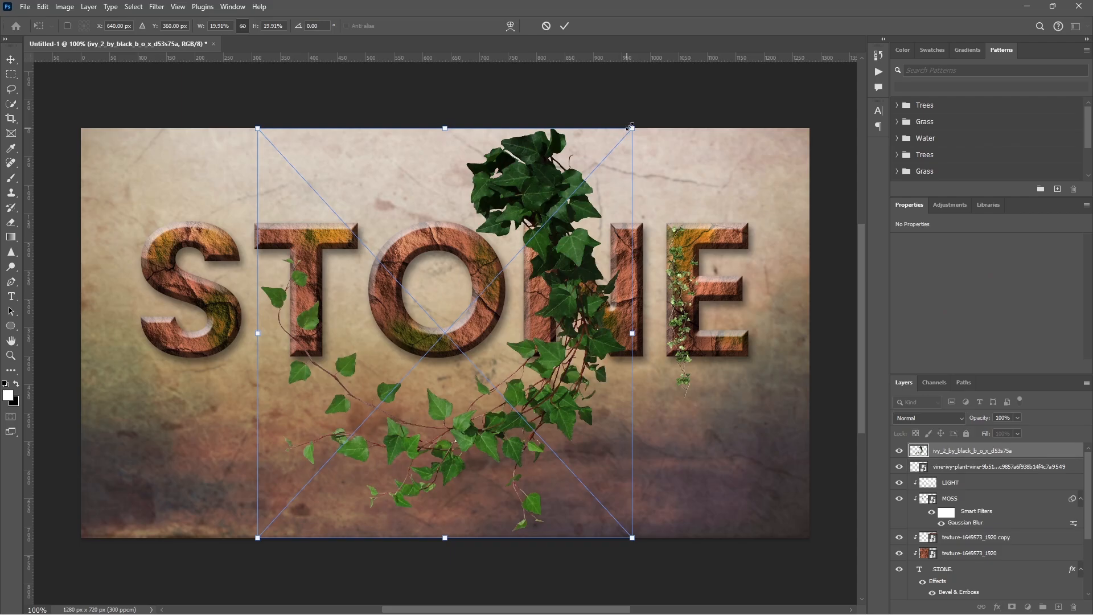
pyautogui.moveTo(631, 129); pyautogui.dragTo(452, 325)
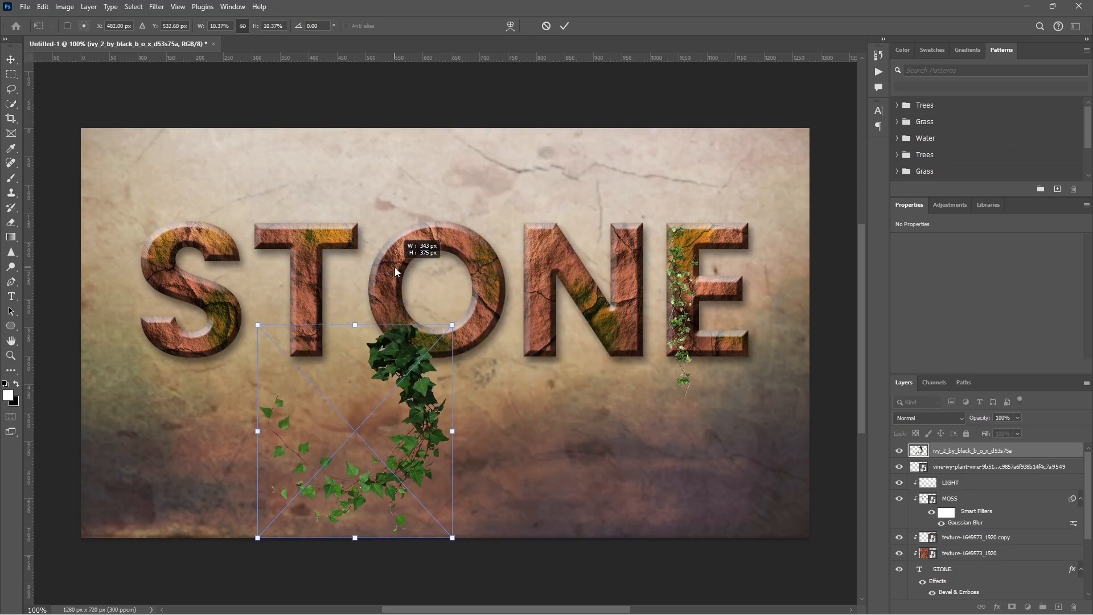
pyautogui.press('b')
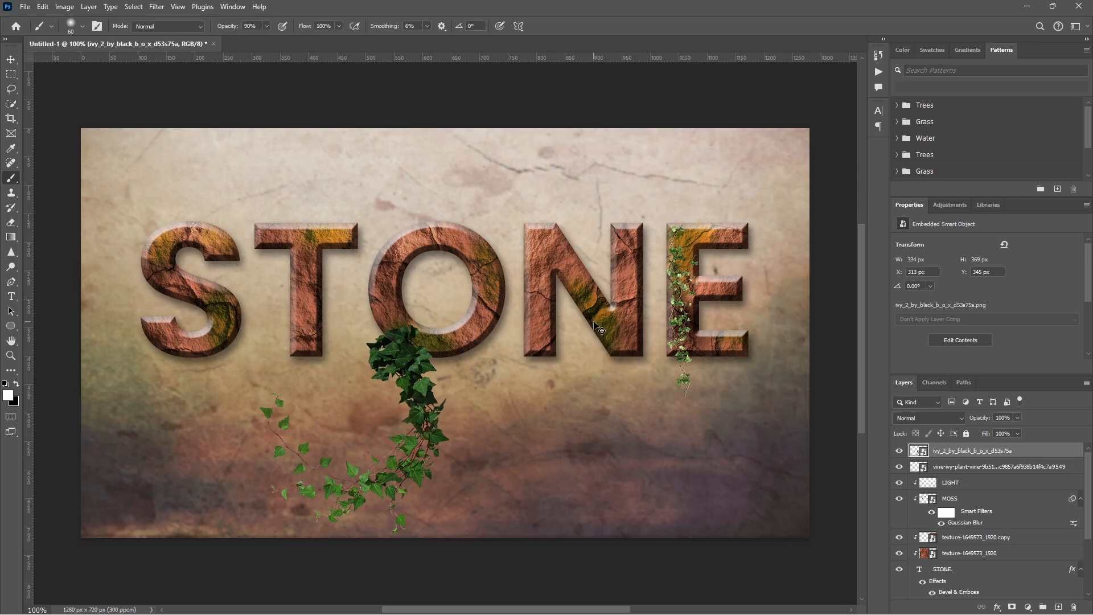
# Scale the ivy to 6.83%, move it over the O and rotate it to about -151.4°
pyautogui.hotkey('ctrl', 't')
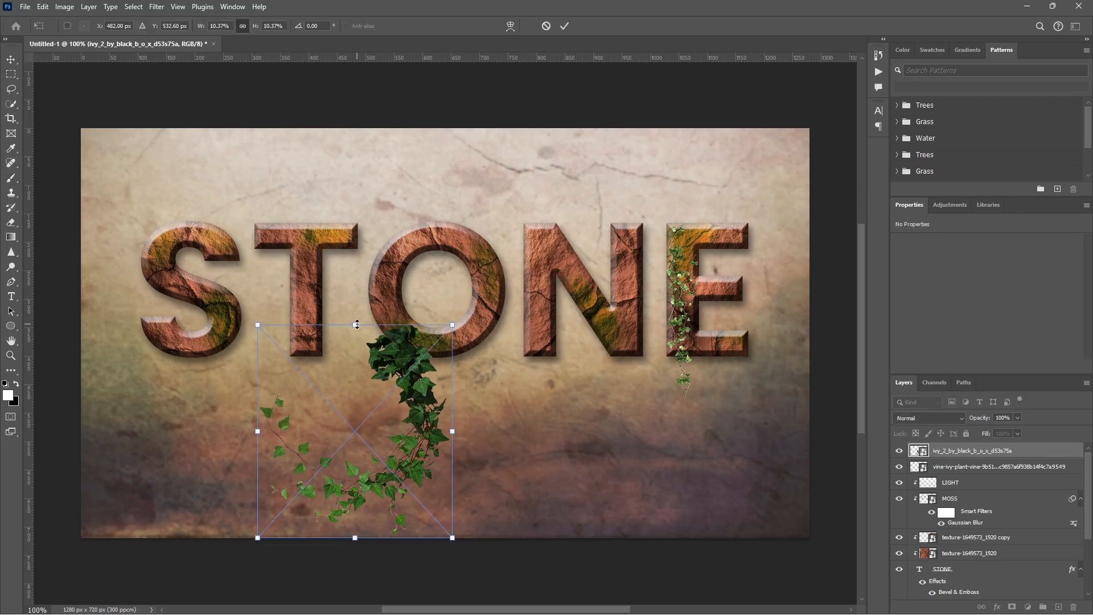
pyautogui.moveTo(355, 325); pyautogui.dragTo(355, 398)
pyautogui.moveTo(472, 451); pyautogui.dragTo(316, 354)
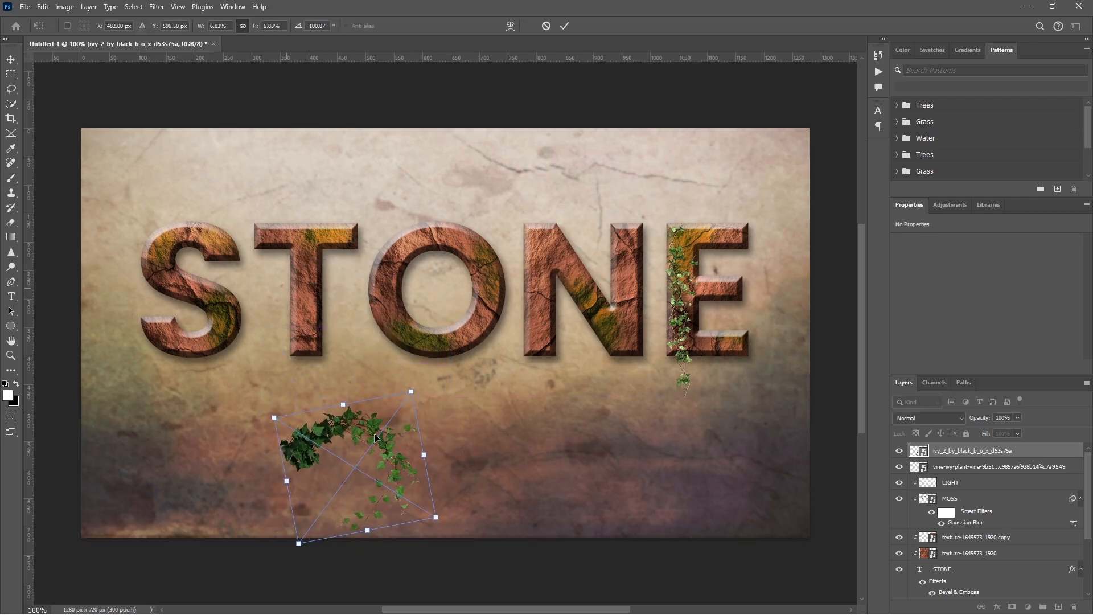
pyautogui.moveTo(306, 437); pyautogui.dragTo(393, 241)
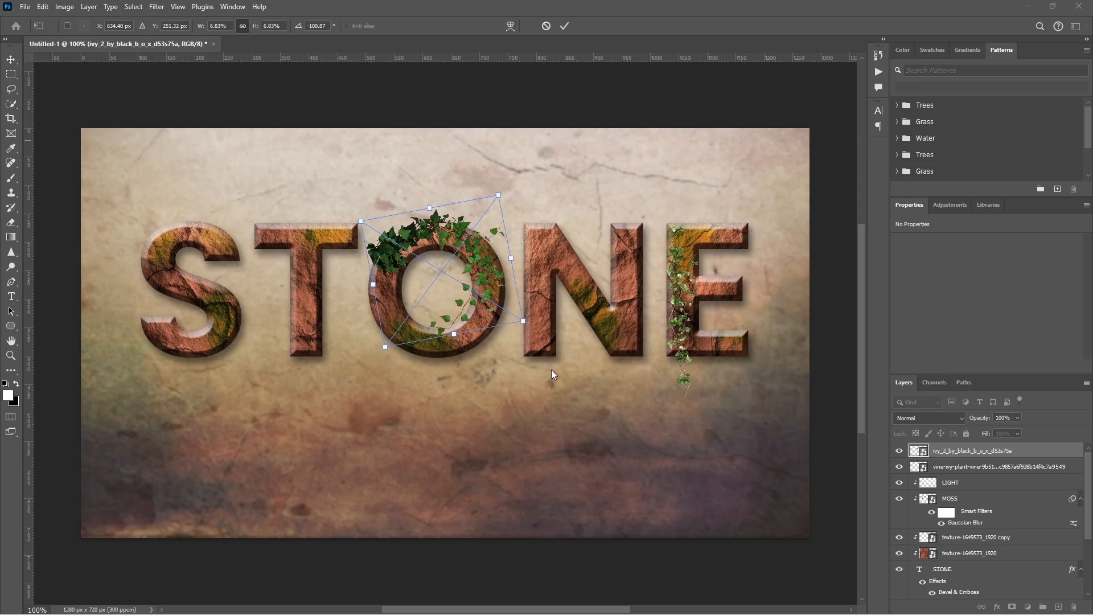
pyautogui.moveTo(534, 288); pyautogui.dragTo(512, 198)
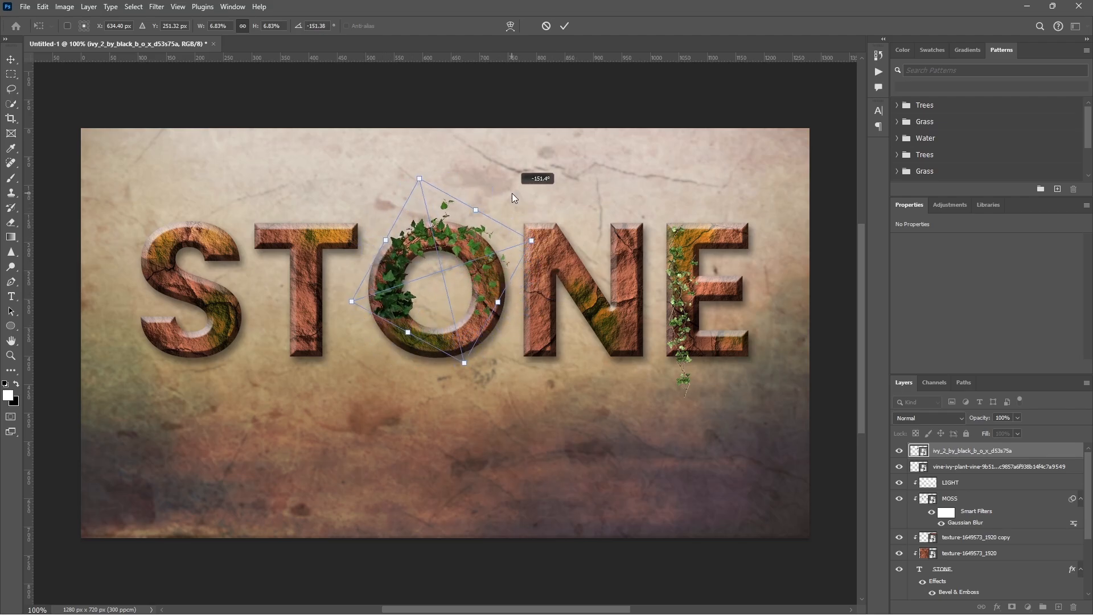
# Flip the ivy horizontally, enlarge it to 7.61% and rotate it to -20.25° so it wraps around the O
pyautogui.rightClick(443, 262)
pyautogui.click(499, 466)
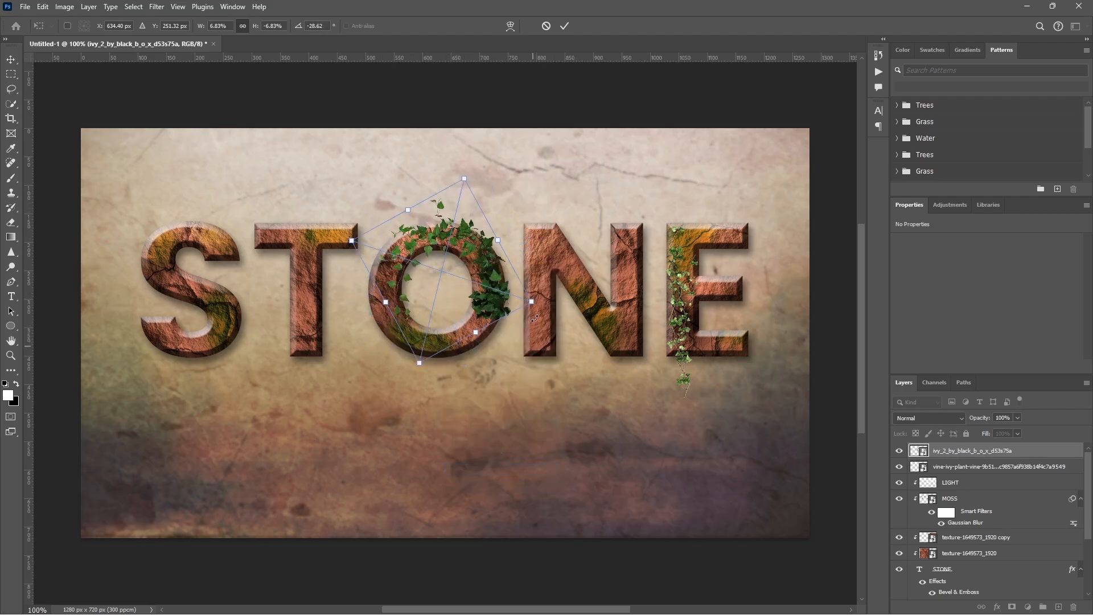
pyautogui.moveTo(350, 243); pyautogui.dragTo(331, 233)
pyautogui.moveTo(442, 255); pyautogui.dragTo(445, 269)
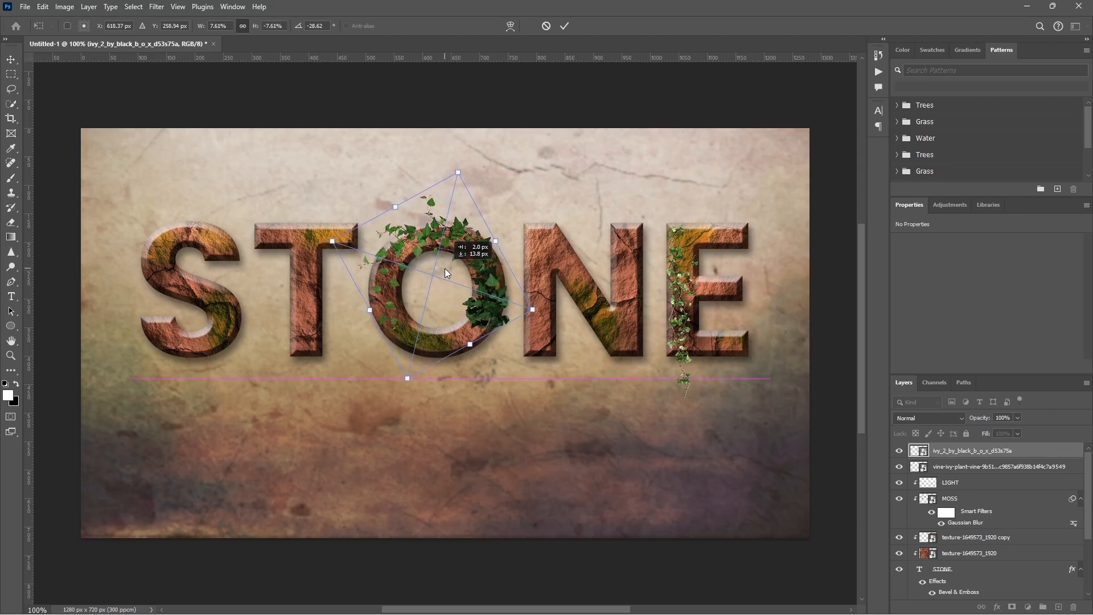
pyautogui.moveTo(524, 235); pyautogui.dragTo(538, 248)
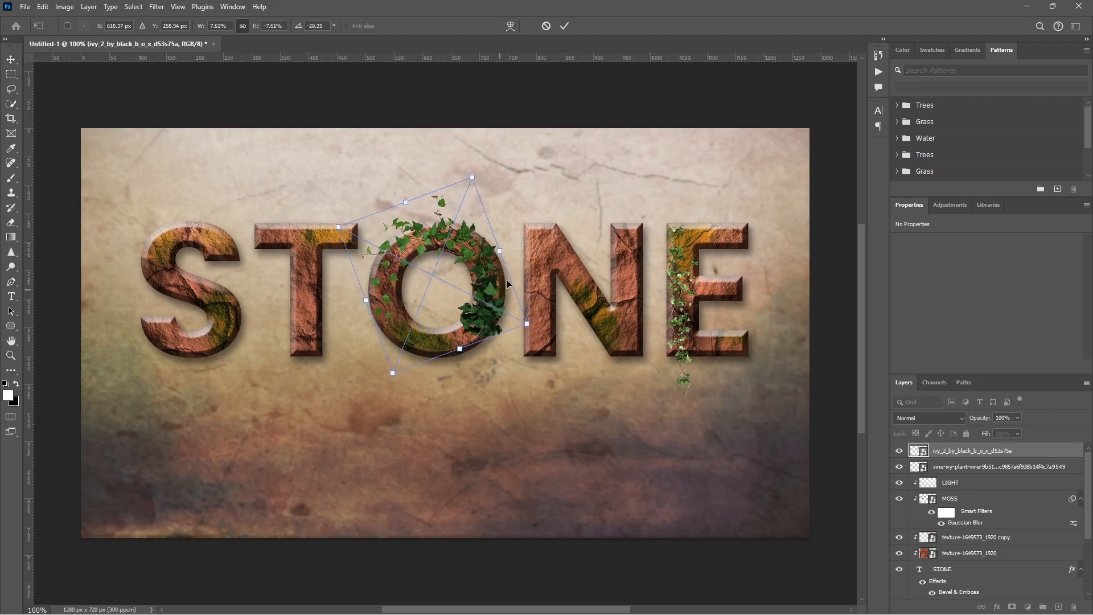
pyautogui.click(563, 25)
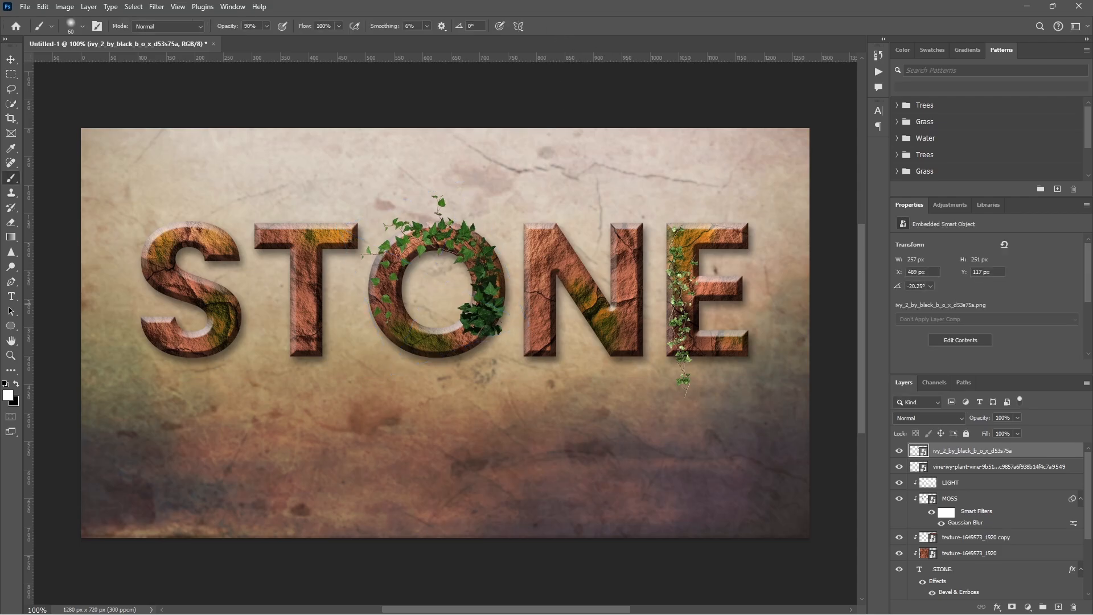
# Place the hanging ivy vines image, scale it to about 279 px wide and position it across the tops of the S and T
pyautogui.moveTo(0, 455); pyautogui.dragTo(509, 365)
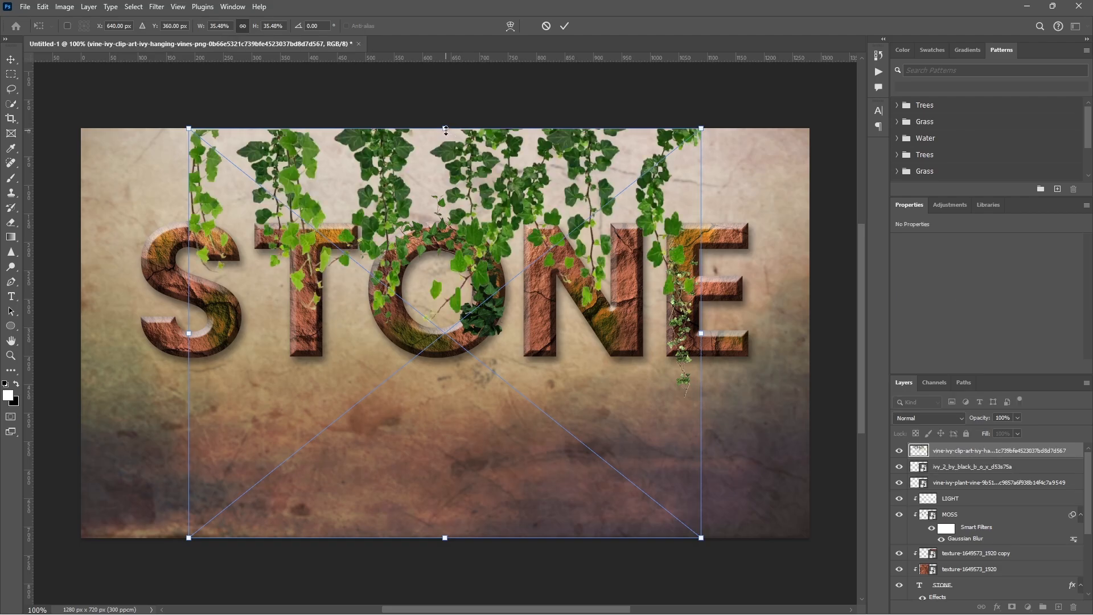
pyautogui.moveTo(453, 129); pyautogui.dragTo(453, 411)
pyautogui.moveTo(457, 462); pyautogui.dragTo(322, 289)
pyautogui.click(566, 26)
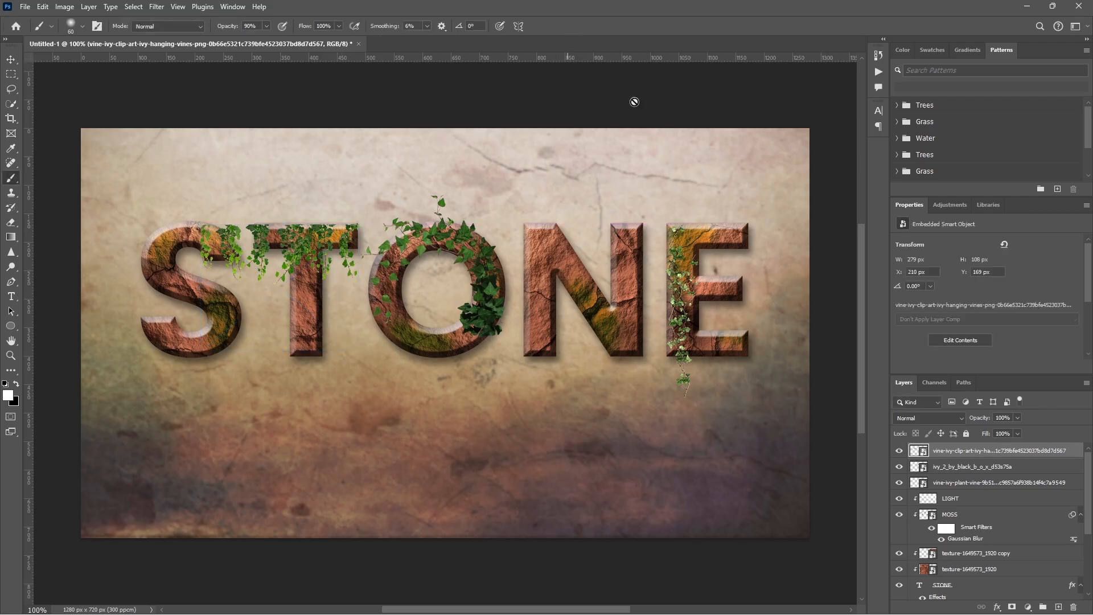
# Add a layer mask to the hanging vines and paint black to hide the leaves at the right end of the S
pyautogui.click(1013, 607)
pyautogui.press('x')
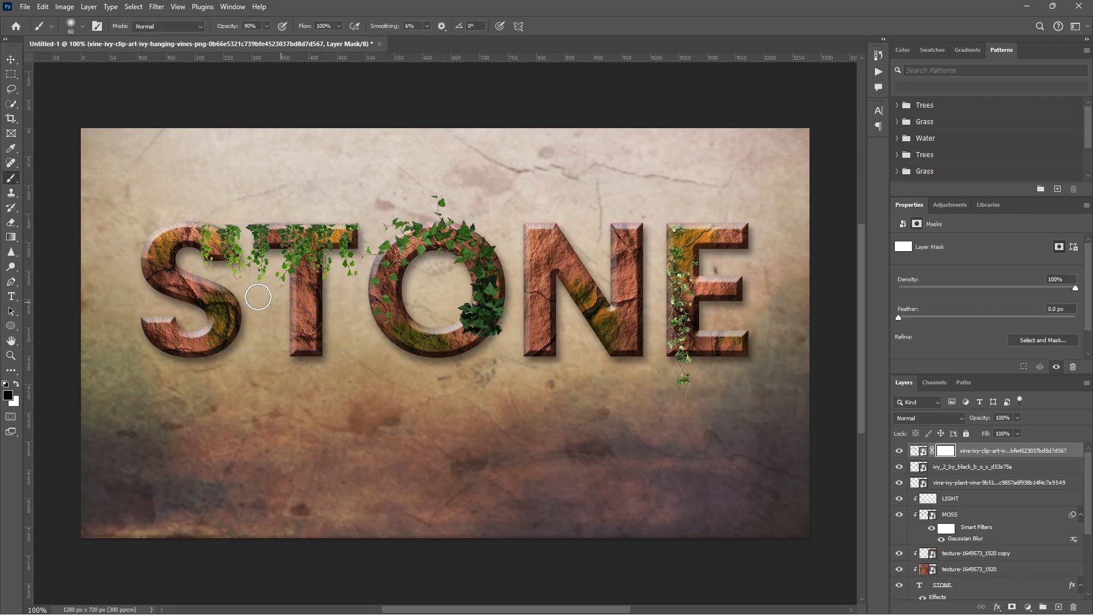
pyautogui.moveTo(225, 263)
pyautogui.mouseDown()
pyautogui.moveTo(222, 237)
pyautogui.moveTo(236, 231)
pyautogui.moveTo(232, 279)
pyautogui.mouseUp()
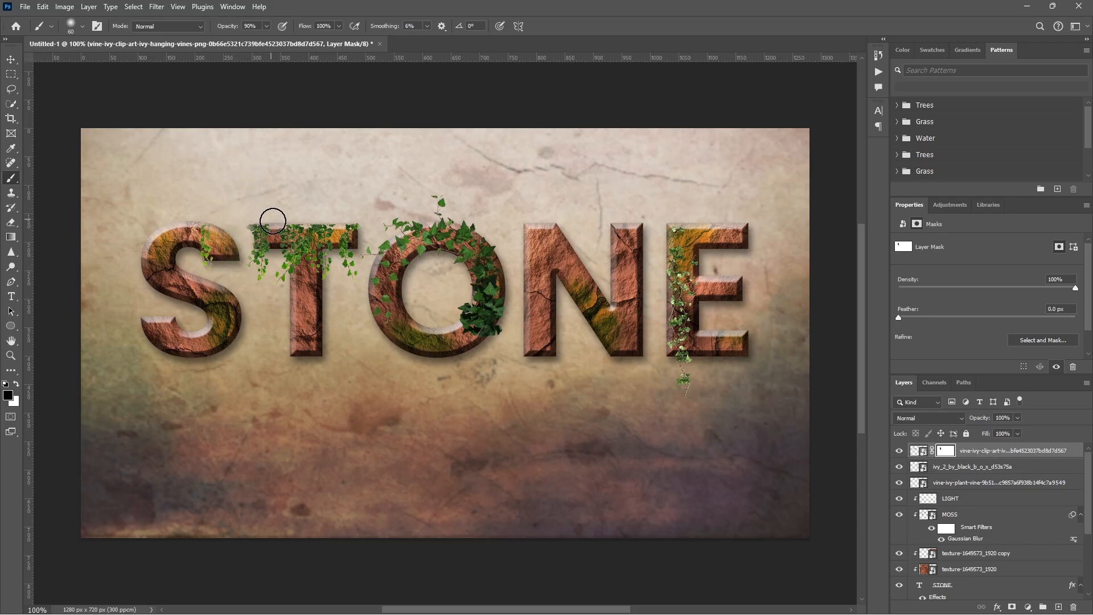
# Touch up the hanging vines' mask between the S and T with a 25 px brush at 100% opacity, then reselect the layer's image
pyautogui.press('x')
pyautogui.press('x')
pyautogui.hotkey('ctrl', 'z')
pyautogui.press('[')
pyautogui.press('[')
pyautogui.press('[')
pyautogui.press('[')
pyautogui.press('[')
pyautogui.press('[')
pyautogui.moveTo(267, 26); pyautogui.dragTo(285, 47)
pyautogui.click(241, 251)
pyautogui.click(982, 453)
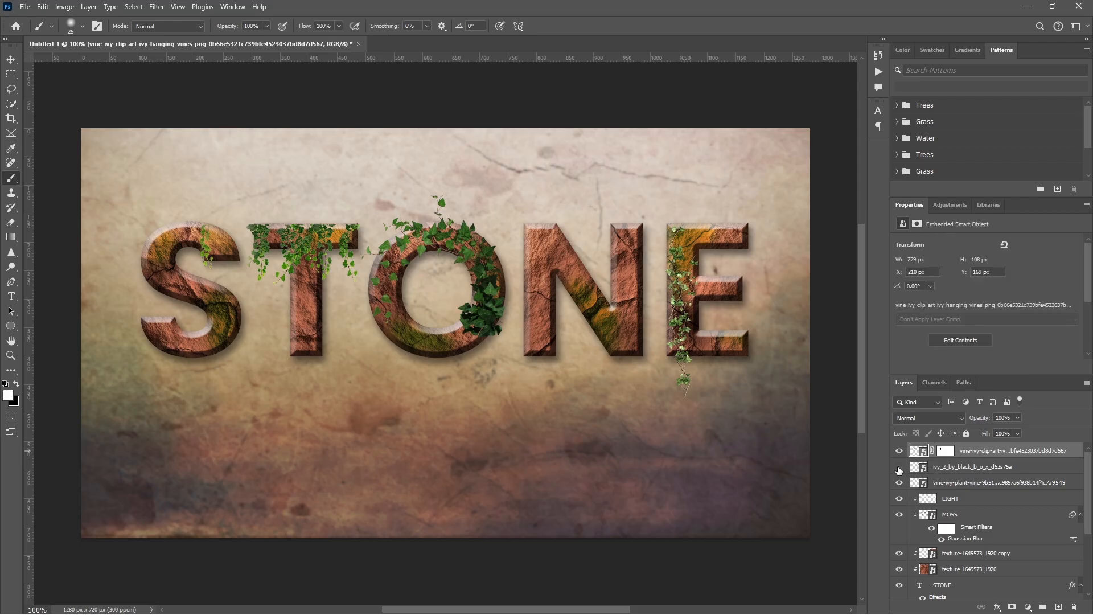
# Duplicate the ivy layer on the O, move the copy onto the S and flip it horizontally
pyautogui.click(899, 468)
pyautogui.click(899, 468)
pyautogui.click(938, 472)
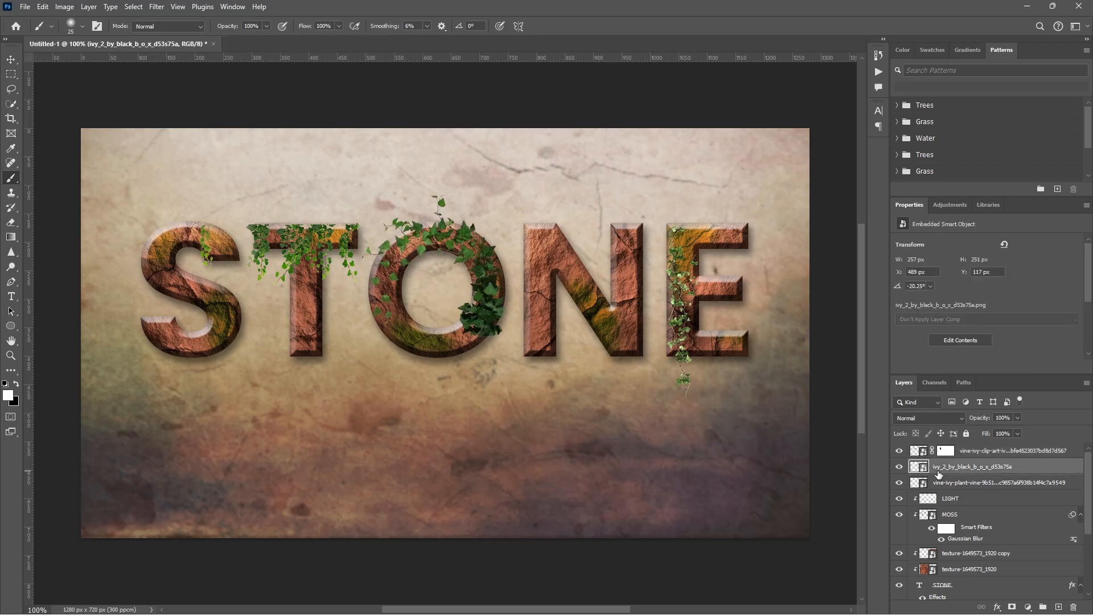
pyautogui.hotkey('ctrl', 'j')
pyautogui.hotkey('ctrl', 't')
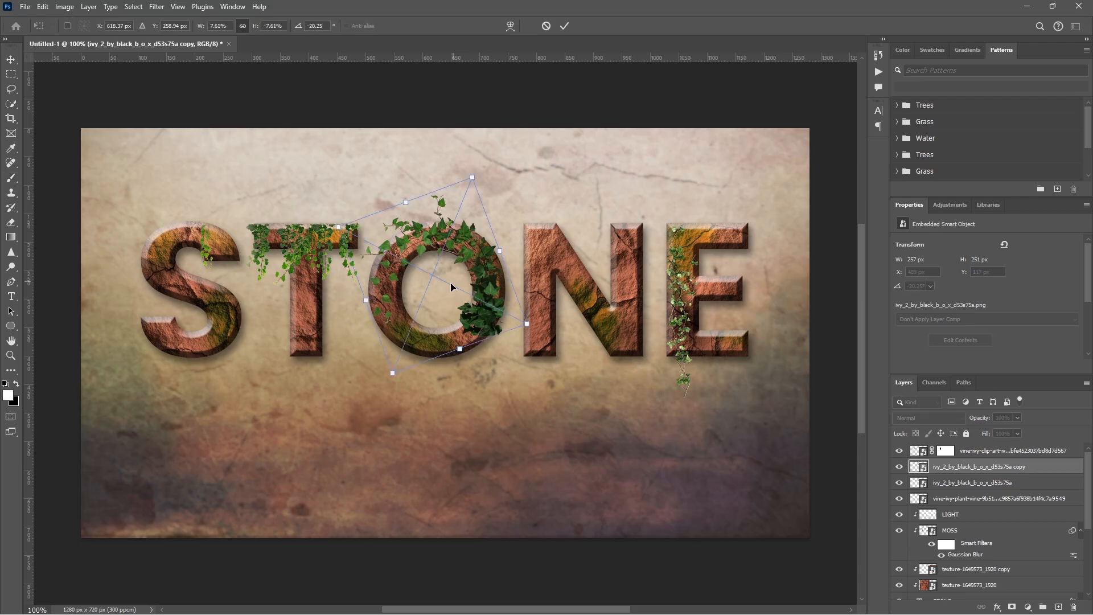
pyautogui.moveTo(451, 284); pyautogui.dragTo(209, 264)
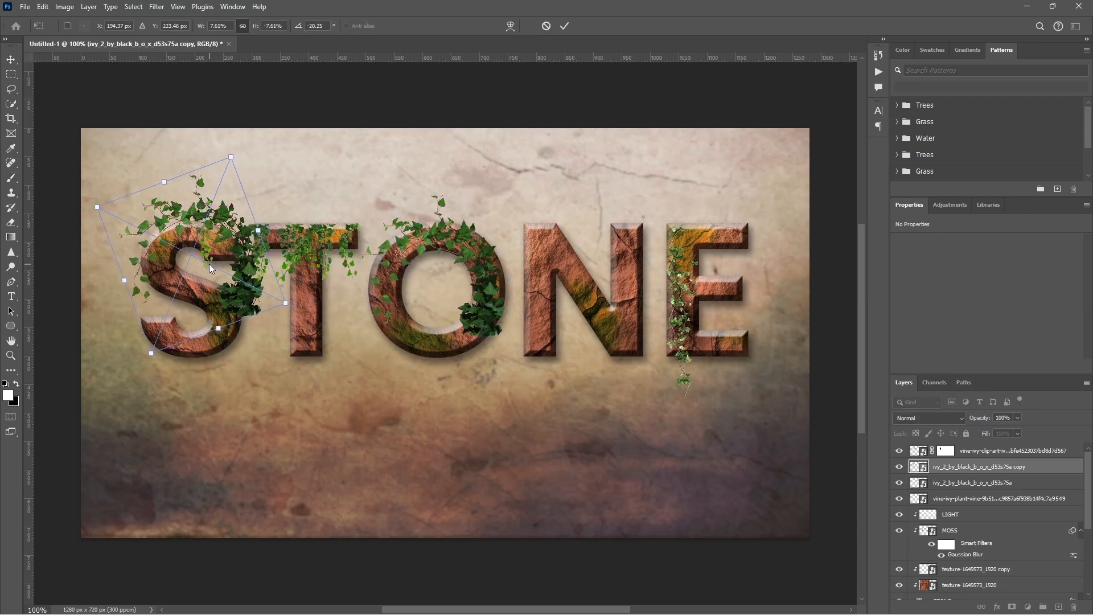
pyautogui.rightClick(209, 264)
pyautogui.click(251, 473)
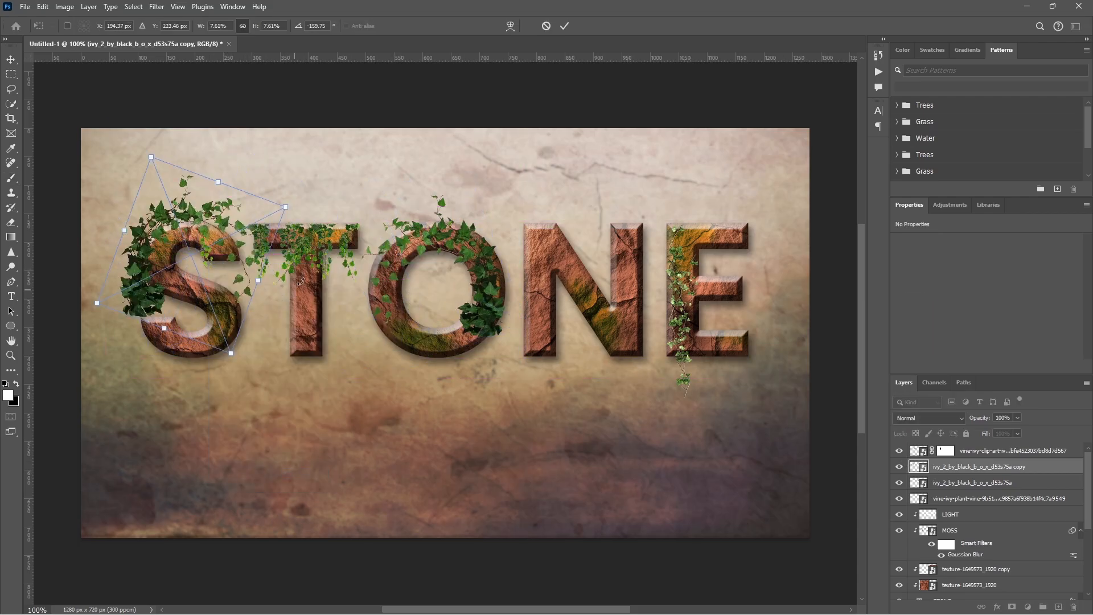
# Rotate the ivy copy to -133.59° and scale it to 6.81% so it follows the S's upper curve
pyautogui.moveTo(350, 228); pyautogui.dragTo(359, 337)
pyautogui.moveTo(242, 245); pyautogui.dragTo(237, 254)
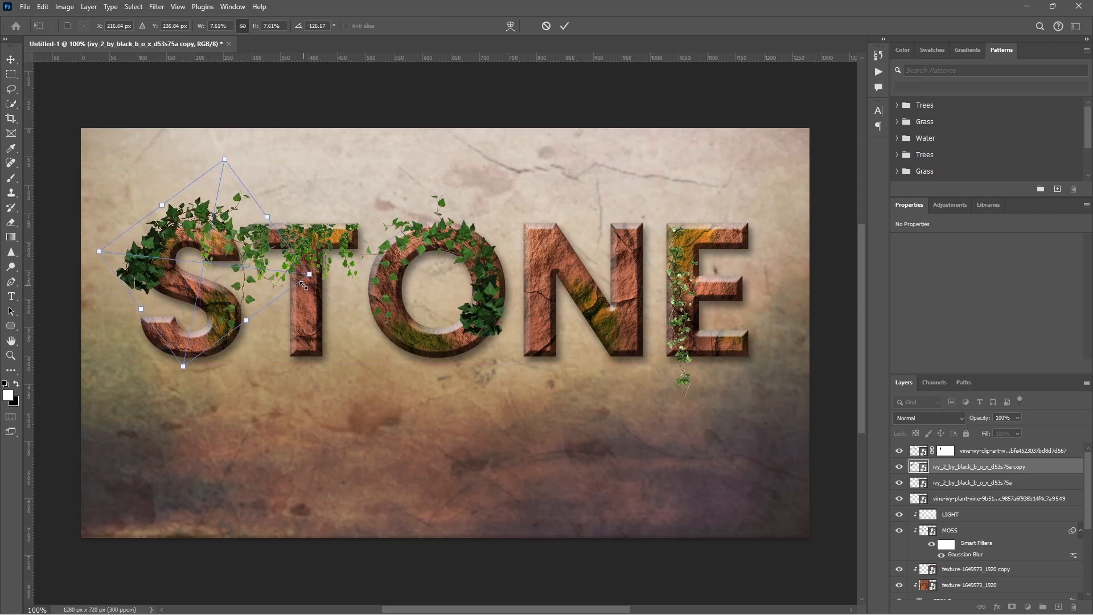
pyautogui.moveTo(304, 285); pyautogui.dragTo(287, 257)
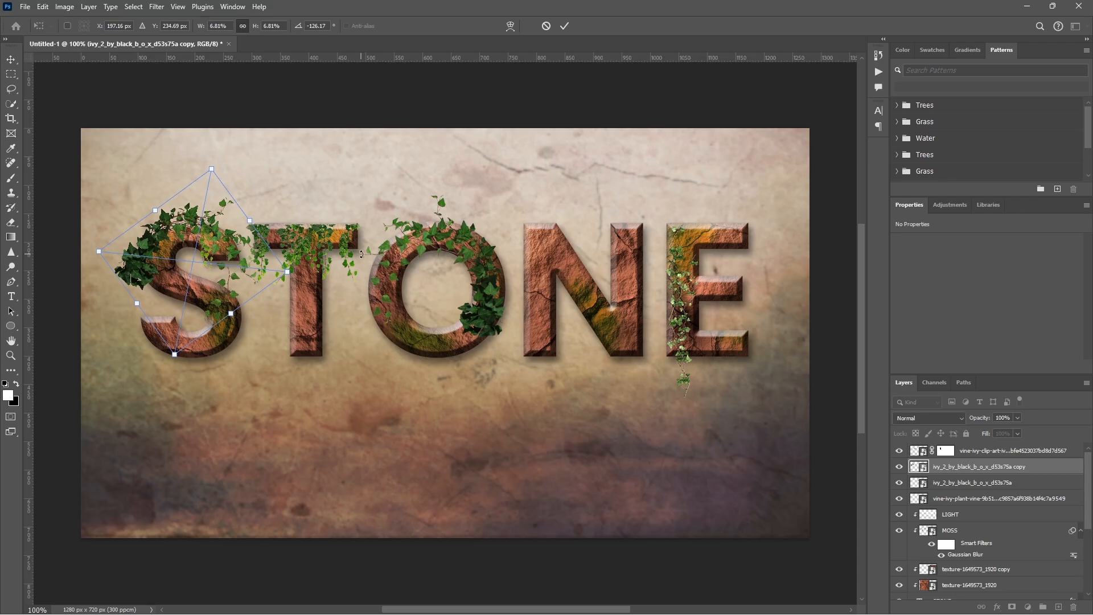
pyautogui.moveTo(361, 254); pyautogui.dragTo(365, 231)
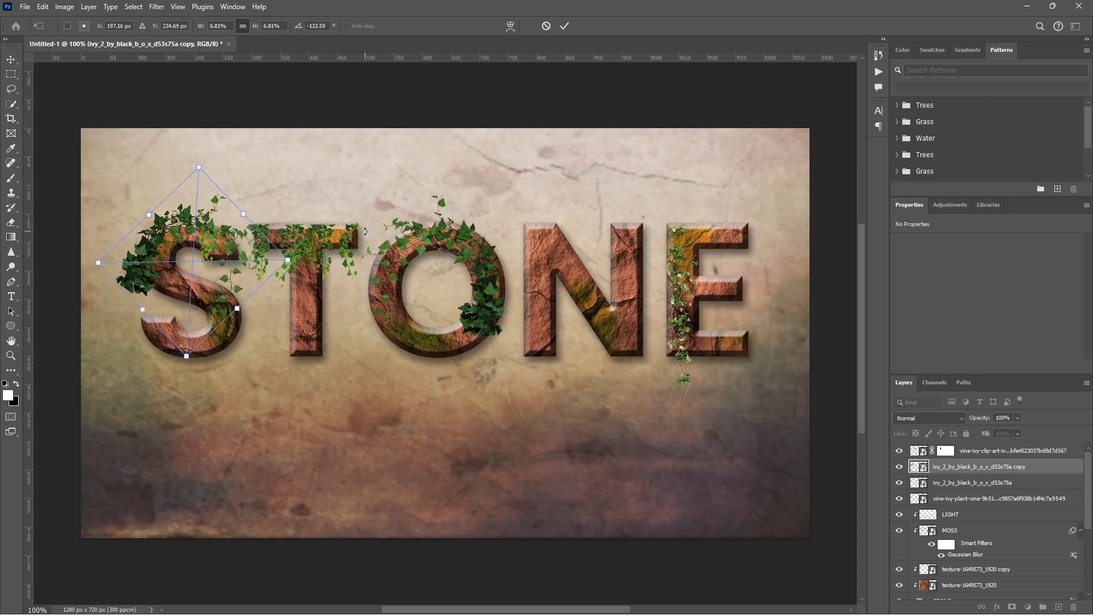
# Warp the ivy copy, pulling its outer leaves inward to hug the upper curve of the S
pyautogui.rightClick(216, 242)
pyautogui.click(239, 364)
pyautogui.moveTo(117, 281); pyautogui.dragTo(139, 274)
pyautogui.moveTo(216, 221); pyautogui.dragTo(208, 217)
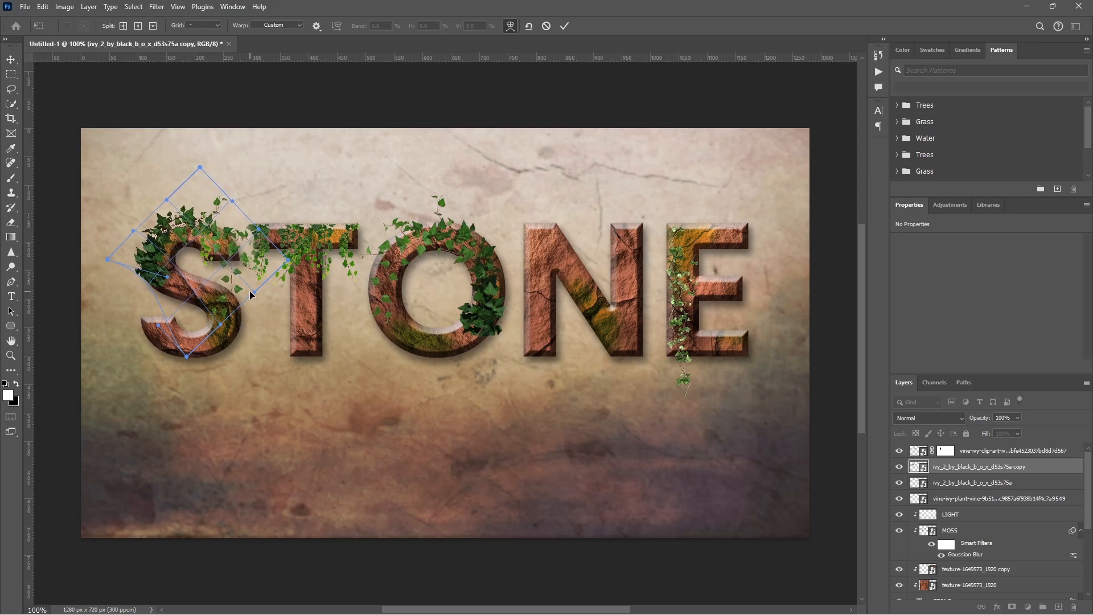
pyautogui.press('Return')
# Add a layer mask to the ivy copy and paint with a 60 px black brush to hide the leaves trailing off the S's upper end
pyautogui.press('b')
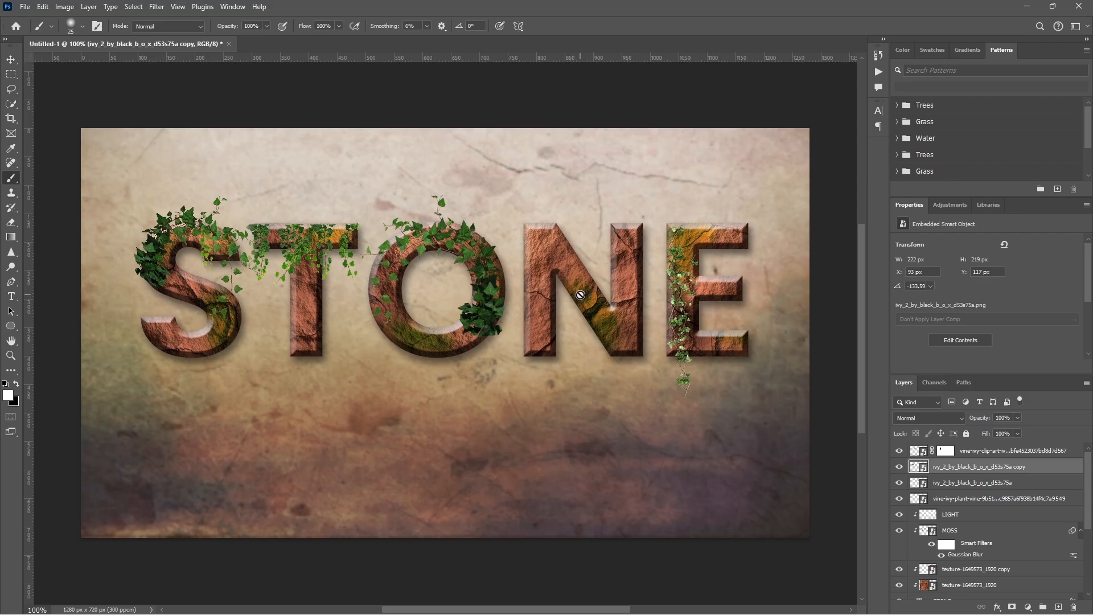
pyautogui.click(1011, 607)
pyautogui.press('x')
pyautogui.press(']')
pyautogui.press(']')
pyautogui.press(']')
pyautogui.press(']')
pyautogui.press(']')
pyautogui.press(']')
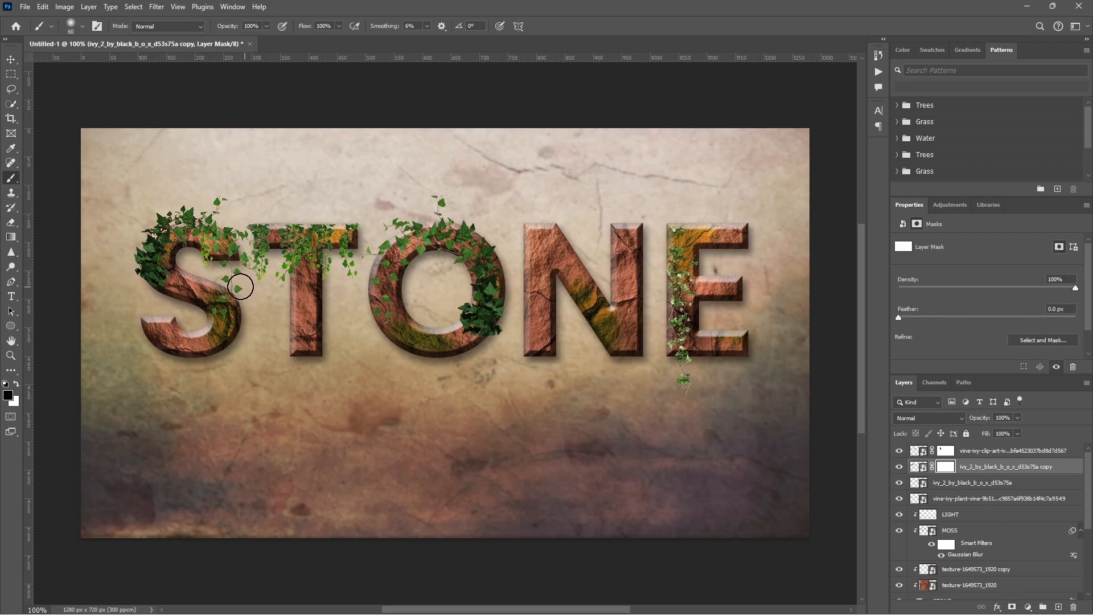
pyautogui.moveTo(240, 287)
pyautogui.mouseDown()
pyautogui.moveTo(214, 328)
pyautogui.moveTo(222, 267)
pyautogui.moveTo(236, 278)
pyautogui.moveTo(236, 253)
pyautogui.moveTo(243, 284)
pyautogui.moveTo(250, 251)
pyautogui.moveTo(259, 287)
pyautogui.moveTo(261, 226)
pyautogui.moveTo(263, 246)
pyautogui.moveTo(249, 220)
pyautogui.moveTo(270, 213)
pyautogui.moveTo(231, 226)
pyautogui.moveTo(251, 255)
pyautogui.moveTo(246, 220)
pyautogui.mouseUp()
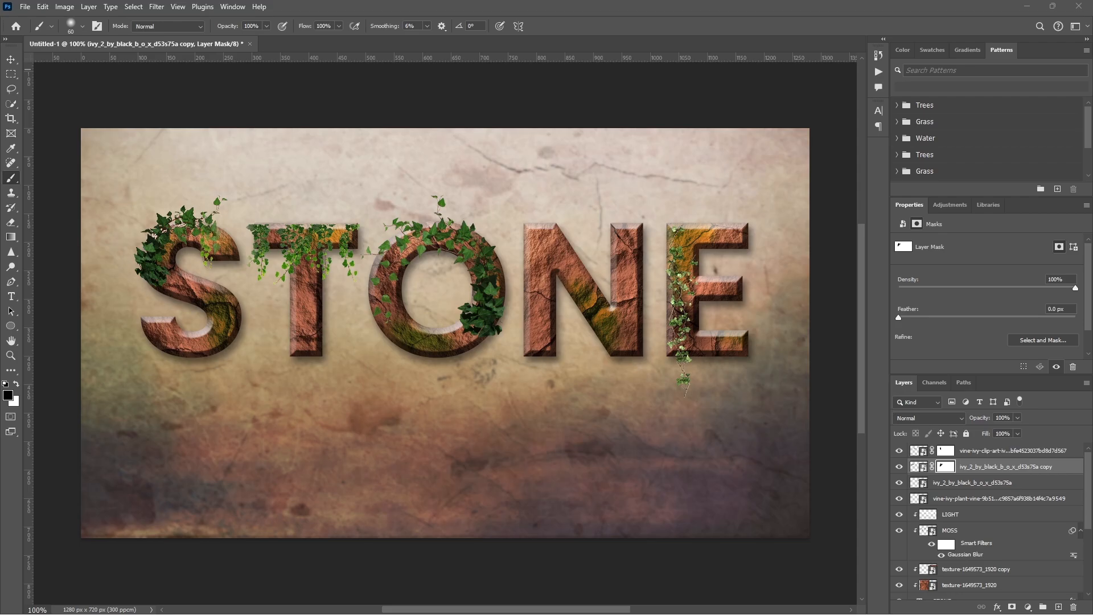
# Place the hanging ivy vines image again, scale it to 12.86% and position it across the top of the N
pyautogui.moveTo(308, 507); pyautogui.dragTo(421, 498)
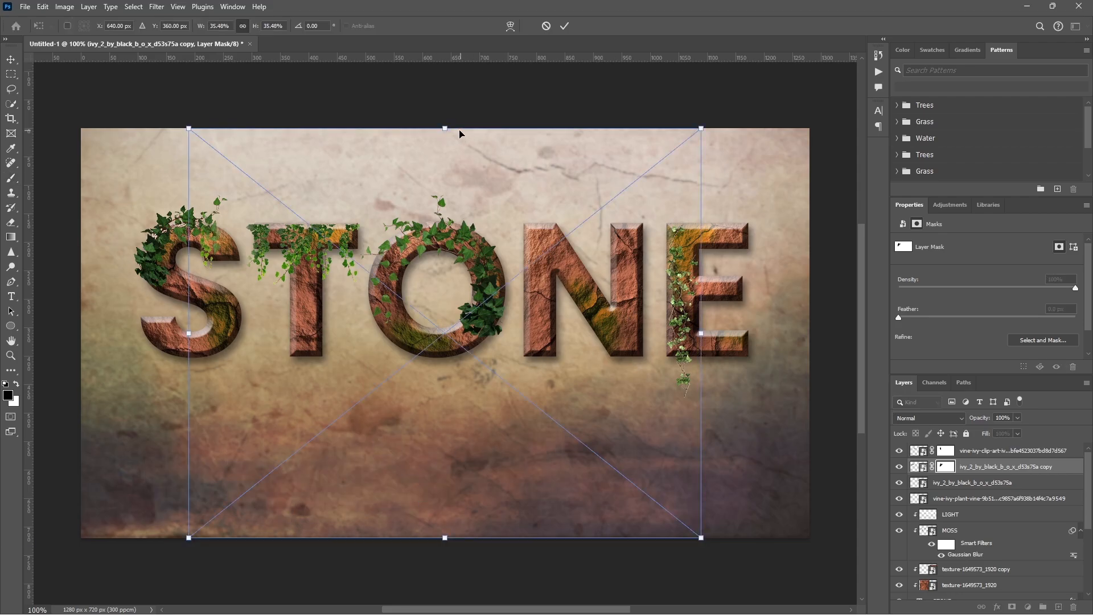
pyautogui.moveTo(445, 129); pyautogui.dragTo(445, 389)
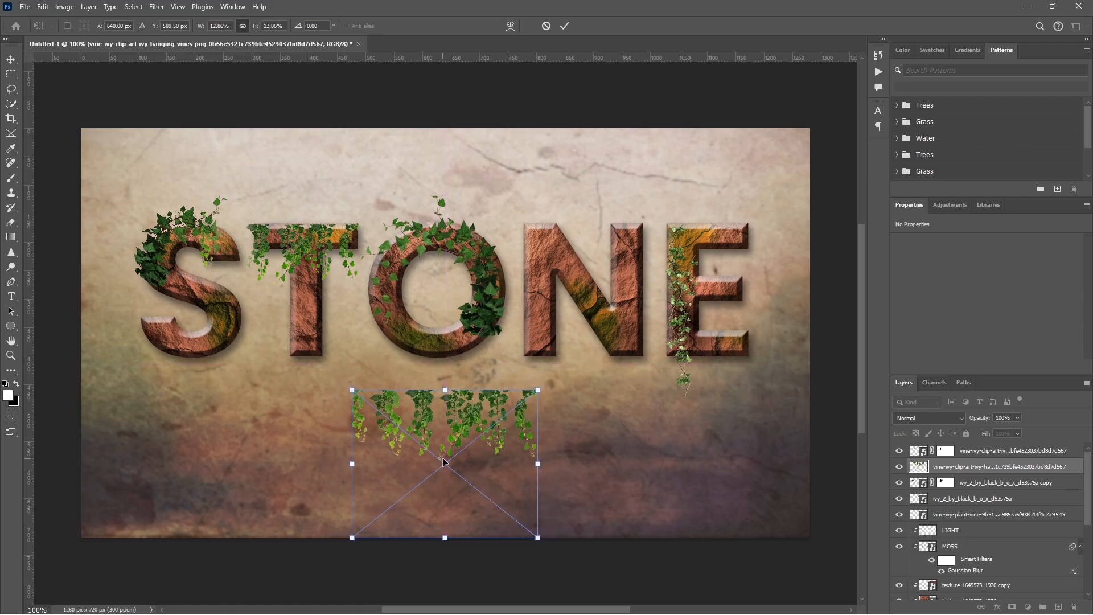
pyautogui.moveTo(445, 462); pyautogui.dragTo(559, 289)
pyautogui.moveTo(612, 296); pyautogui.dragTo(616, 297)
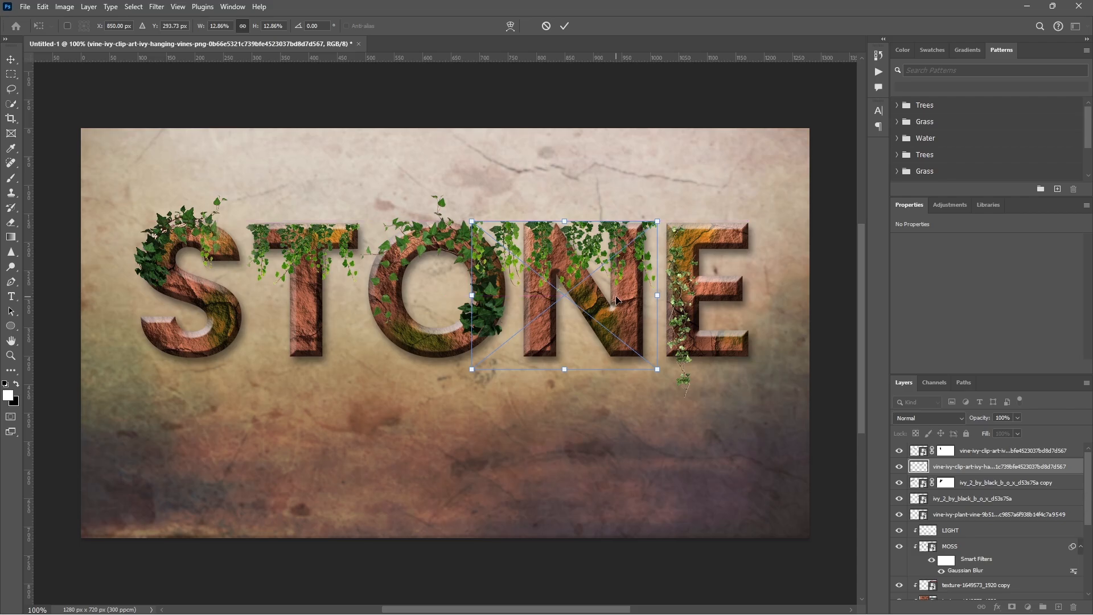
# Mask the new hanging vines with a harder 70 px black brush, hiding the strands between O and N and in the middle of the N
pyautogui.press('b')
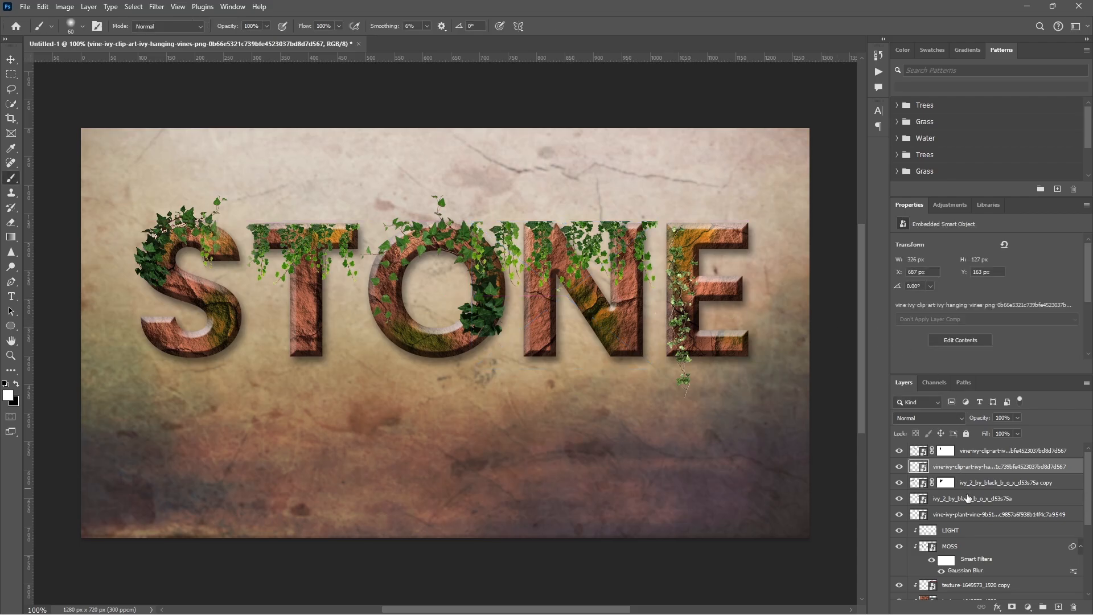
pyautogui.click(1013, 607)
pyautogui.press('x')
pyautogui.press(']')
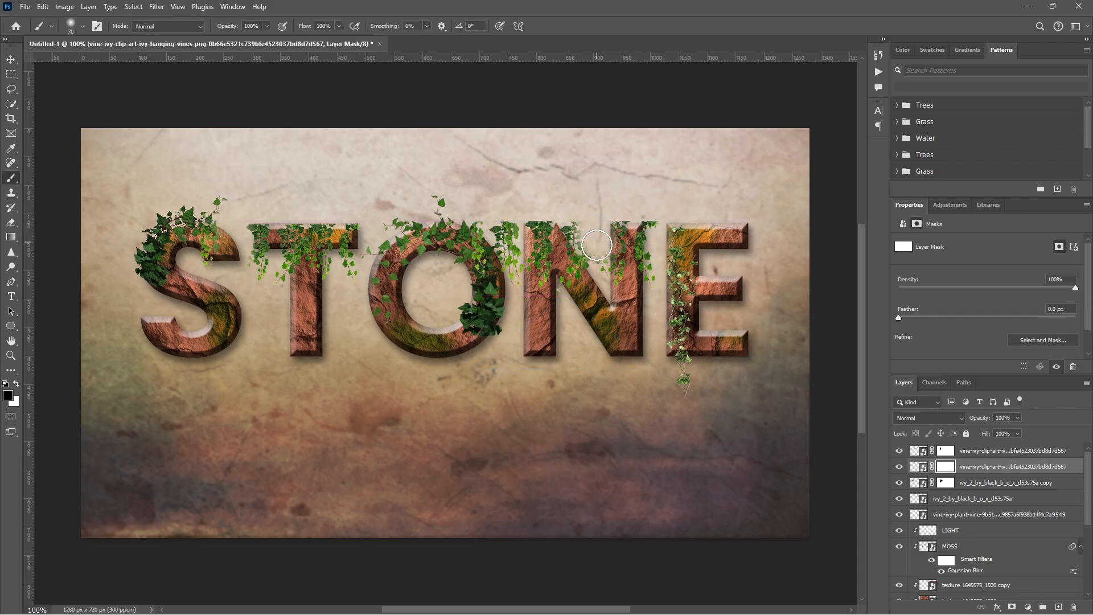
pyautogui.click(82, 26)
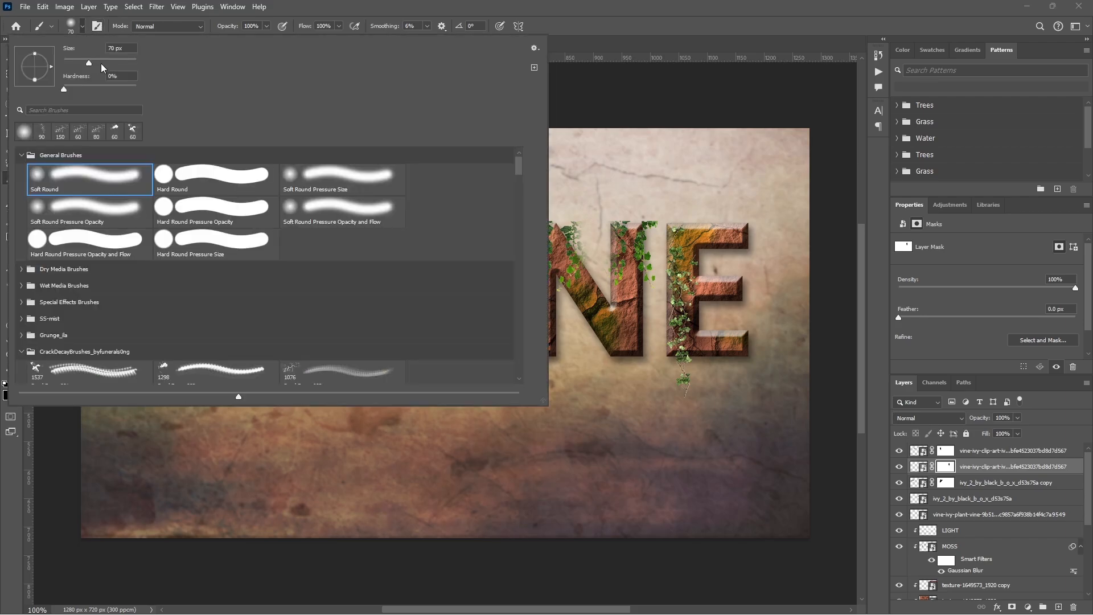
pyautogui.moveTo(104, 85); pyautogui.dragTo(136, 89)
pyautogui.press('Return')
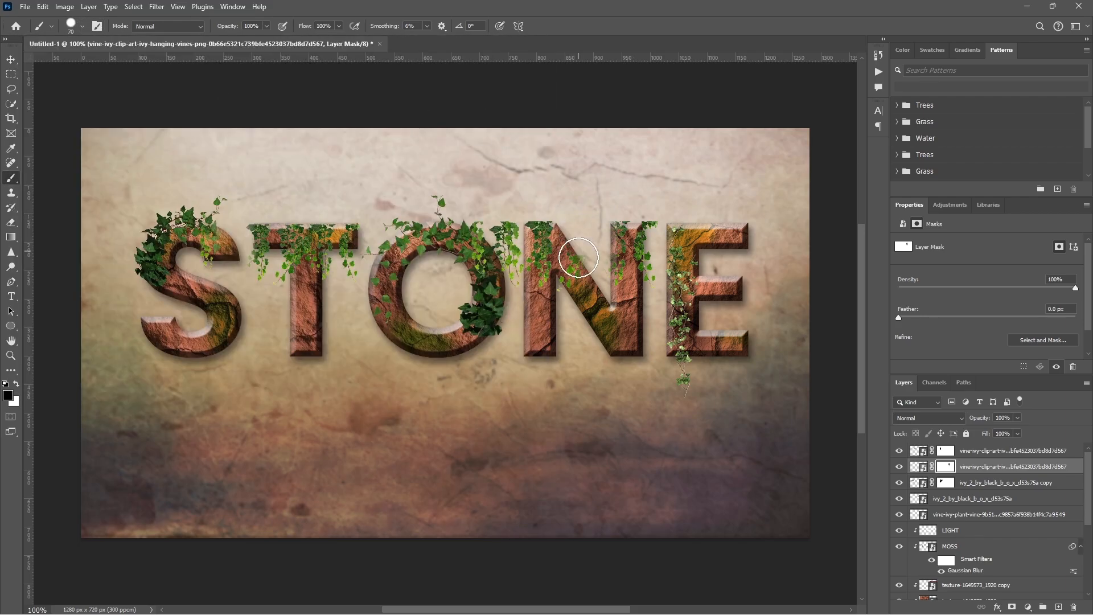
pyautogui.moveTo(579, 258)
pyautogui.mouseDown()
pyautogui.moveTo(586, 244)
pyautogui.moveTo(586, 296)
pyautogui.moveTo(579, 270)
pyautogui.mouseUp()
pyautogui.moveTo(492, 197)
pyautogui.mouseDown()
pyautogui.moveTo(494, 281)
pyautogui.moveTo(494, 217)
pyautogui.moveTo(479, 242)
pyautogui.moveTo(479, 293)
pyautogui.moveTo(487, 218)
pyautogui.moveTo(506, 238)
pyautogui.moveTo(495, 327)
pyautogui.moveTo(501, 303)
pyautogui.mouseUp()
pyautogui.moveTo(565, 246)
pyautogui.mouseDown()
pyautogui.moveTo(575, 322)
pyautogui.moveTo(583, 280)
pyautogui.moveTo(552, 256)
pyautogui.moveTo(537, 260)
pyautogui.moveTo(544, 312)
pyautogui.moveTo(538, 219)
pyautogui.moveTo(544, 295)
pyautogui.moveTo(612, 223)
pyautogui.moveTo(623, 282)
pyautogui.moveTo(644, 245)
pyautogui.moveTo(648, 300)
pyautogui.moveTo(706, 259)
pyautogui.moveTo(639, 279)
pyautogui.mouseUp()
pyautogui.press('x')
# Enlarge the masked hanging vines to 152.79% and center them at X 825 px, Y 266 px over the N and E
pyautogui.hotkey('ctrl', 't')
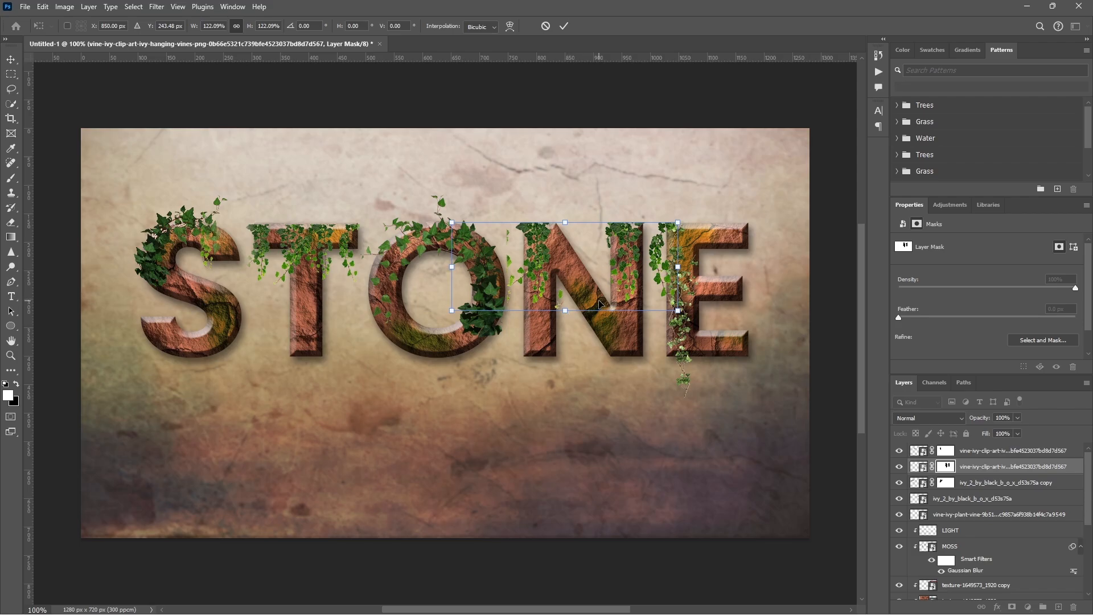
pyautogui.moveTo(559, 318); pyautogui.dragTo(592, 340)
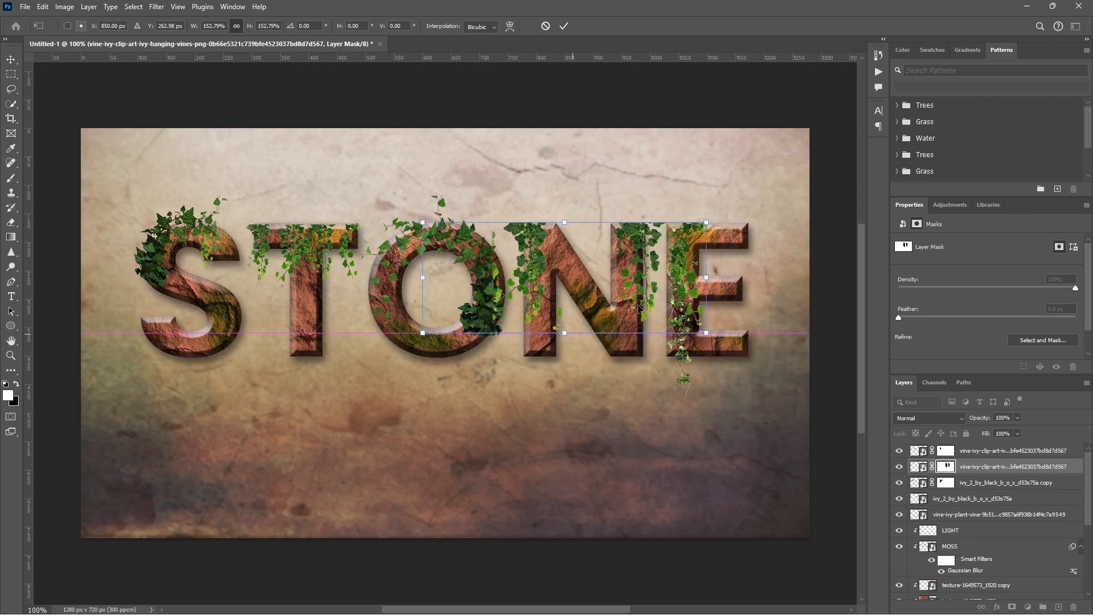
pyautogui.moveTo(639, 303)
pyautogui.mouseDown()
pyautogui.moveTo(613, 304)
pyautogui.moveTo(624, 305)
pyautogui.mouseUp()
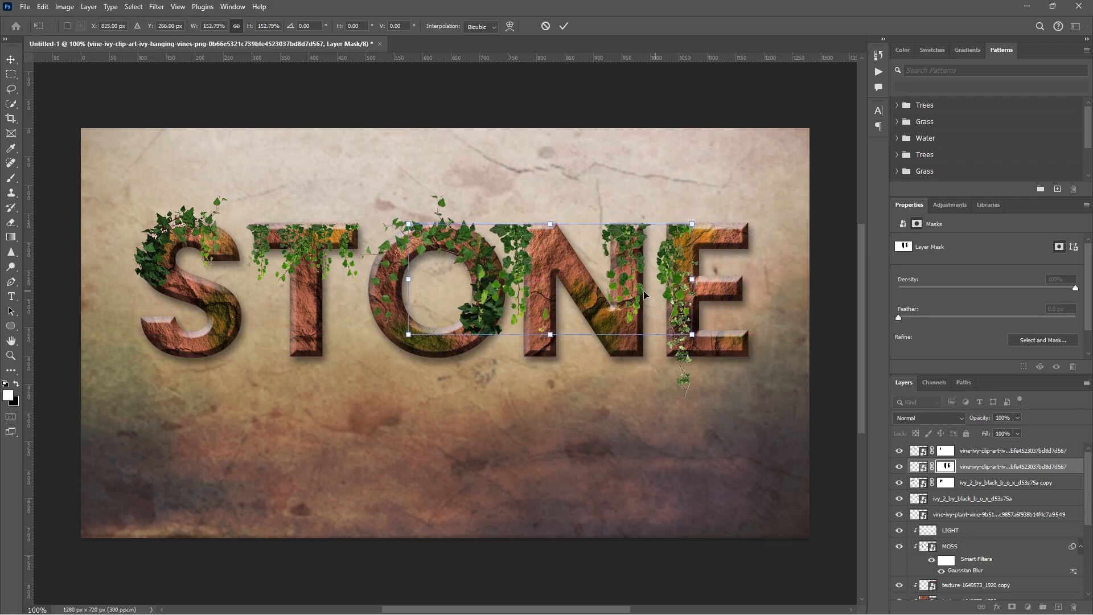
pyautogui.rightClick(545, 279)
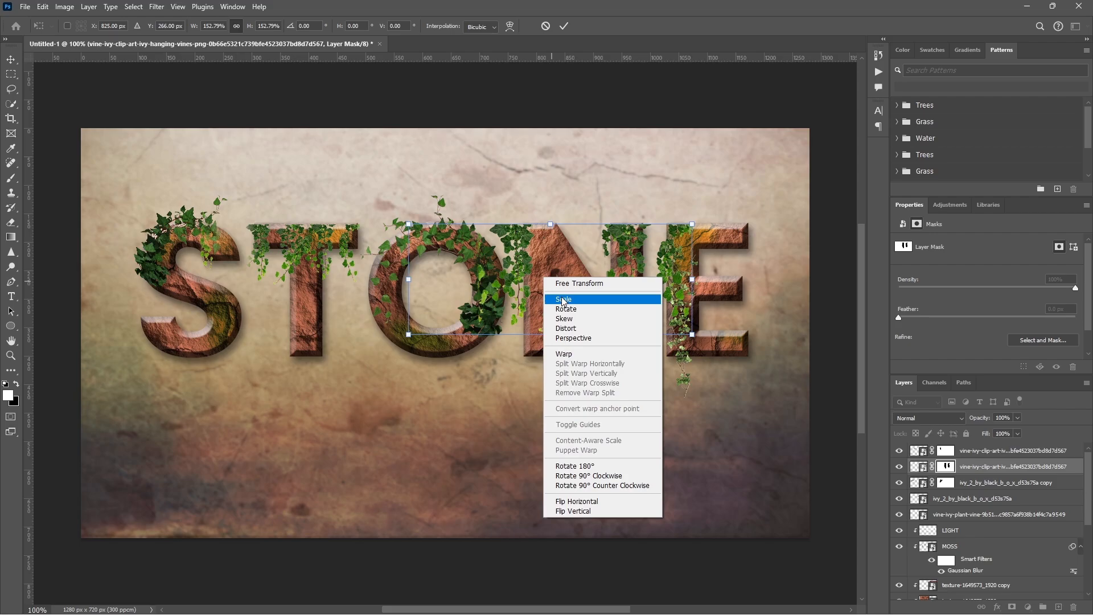
pyautogui.click(571, 356)
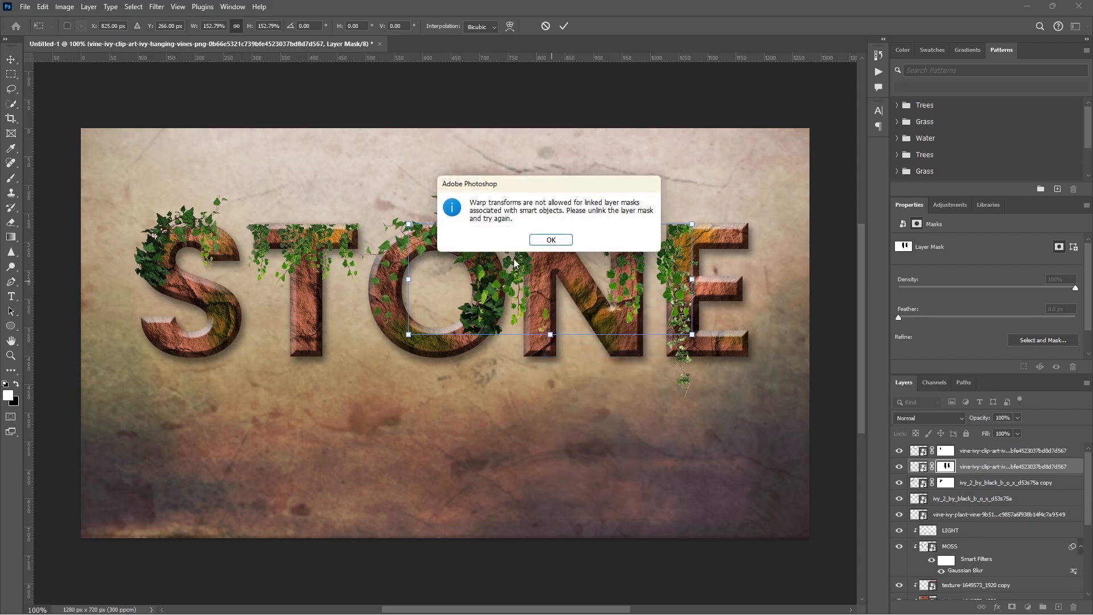
pyautogui.click(550, 239)
pyautogui.click(563, 26)
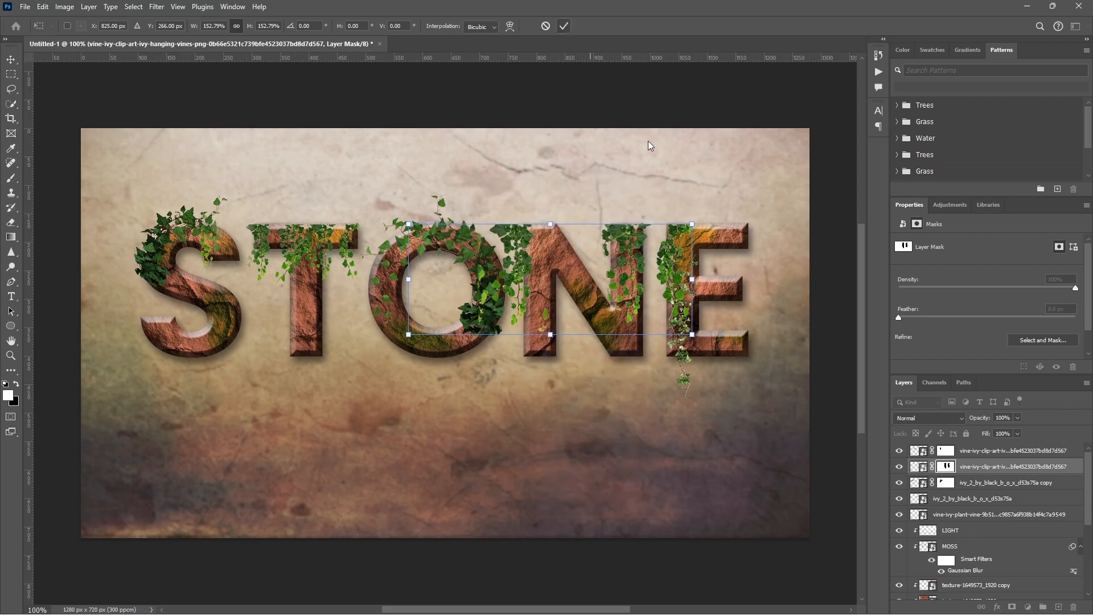
# Try to warp the hanging vines' image while its layer mask is linked
pyautogui.click(918, 467)
pyautogui.hotkey('ctrl', 't')
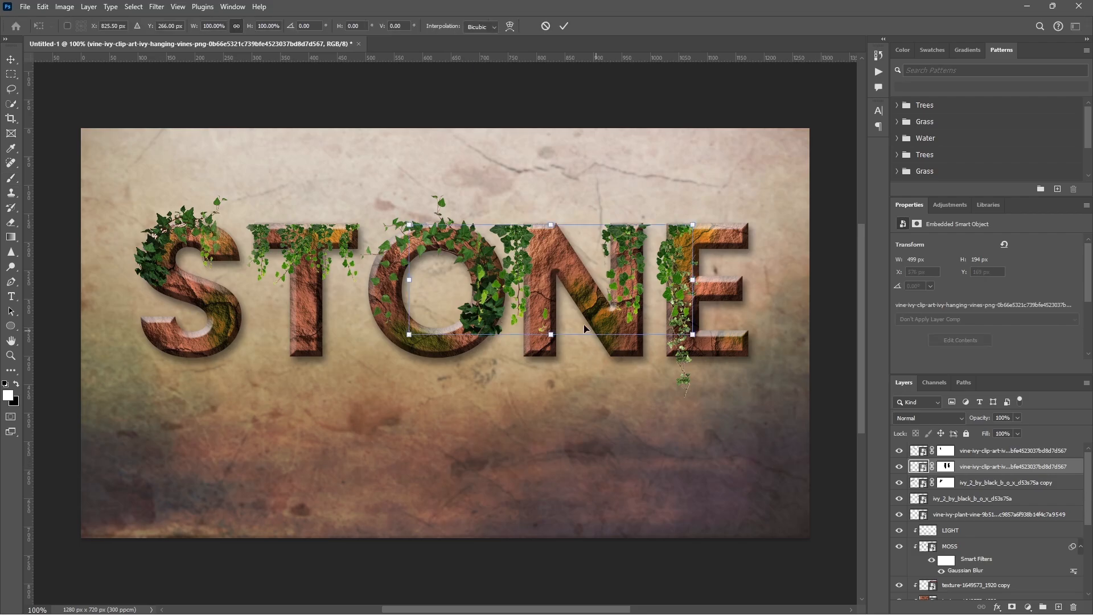
pyautogui.rightClick(569, 288)
pyautogui.click(593, 362)
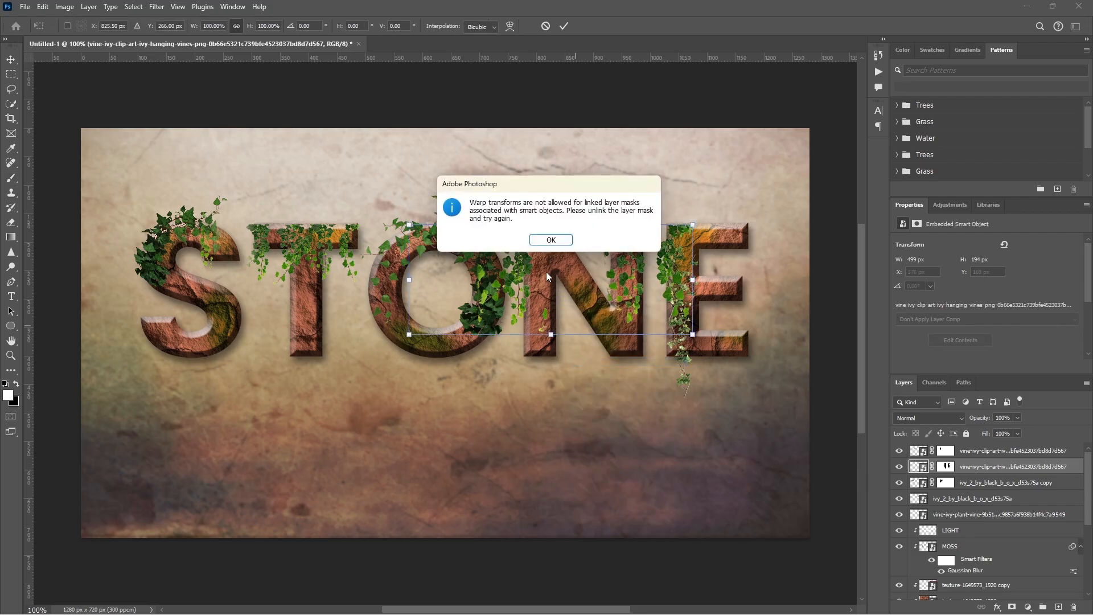
pyautogui.click(551, 240)
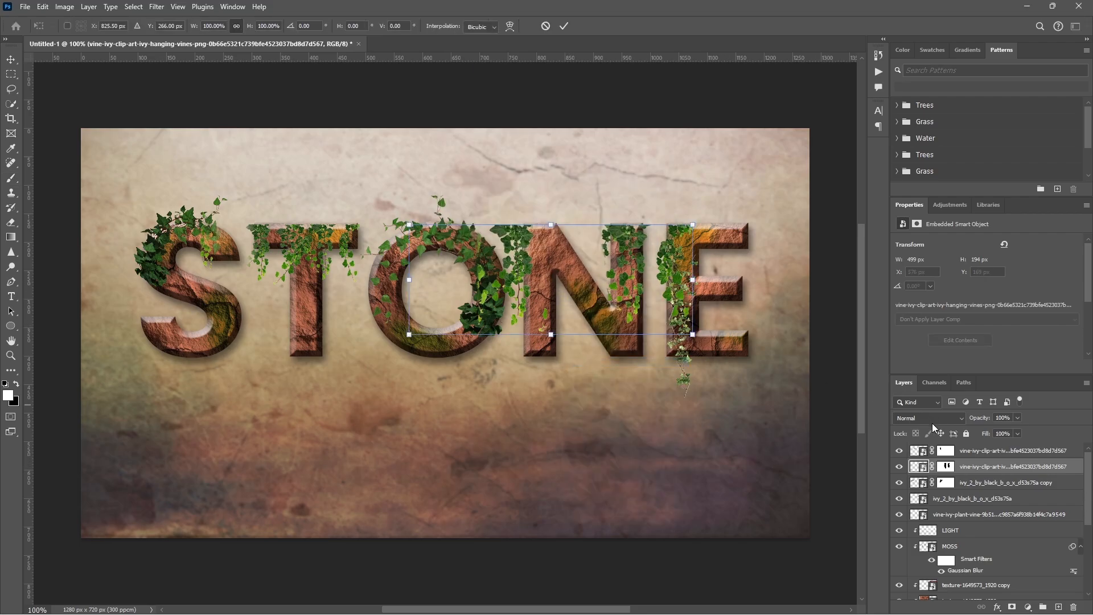
pyautogui.press('Escape')
# Convert the masked hanging vines layer to a smart object and rasterize it into a pixel layer
pyautogui.rightClick(974, 469)
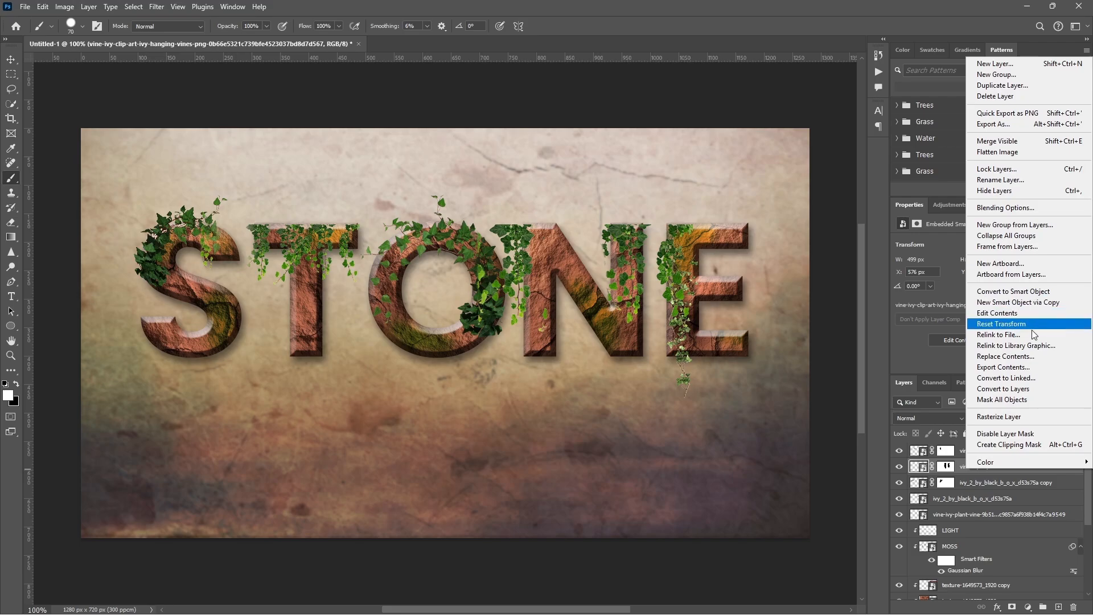
pyautogui.click(1020, 294)
pyautogui.rightClick(962, 466)
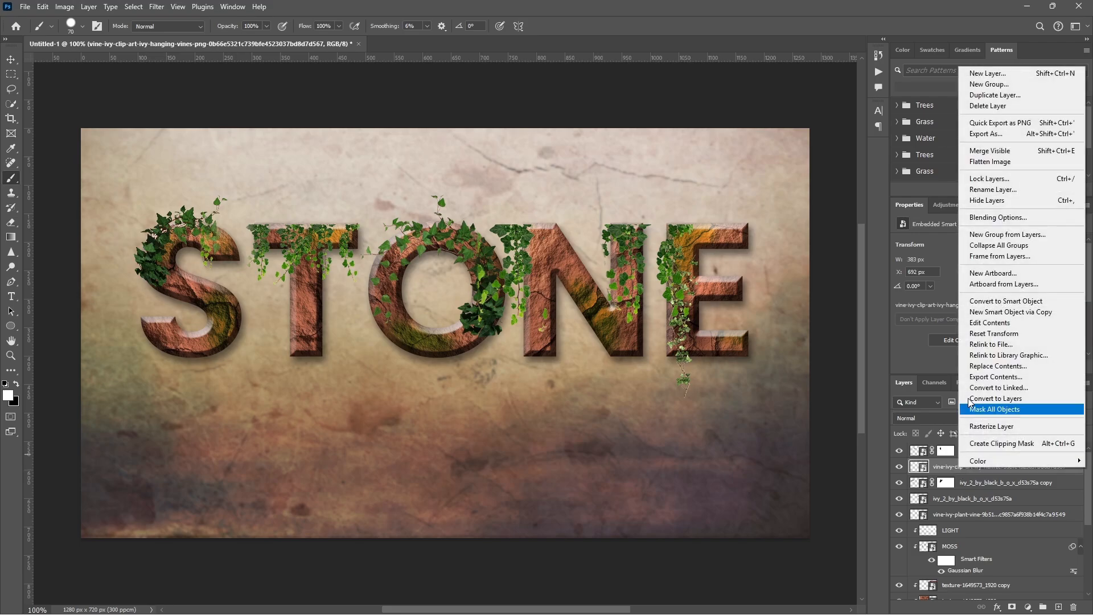
pyautogui.click(1002, 426)
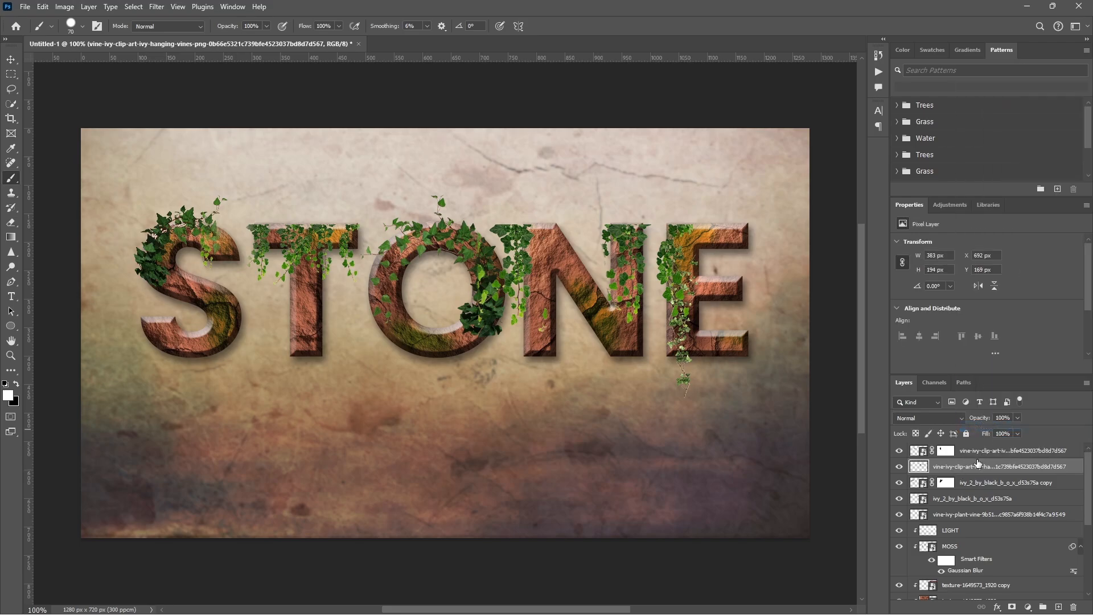
# Warp the rasterized hanging vines so their left strands shift right, away from the O and onto the N's left stem
pyautogui.hotkey('ctrl', 't')
pyautogui.rightClick(586, 291)
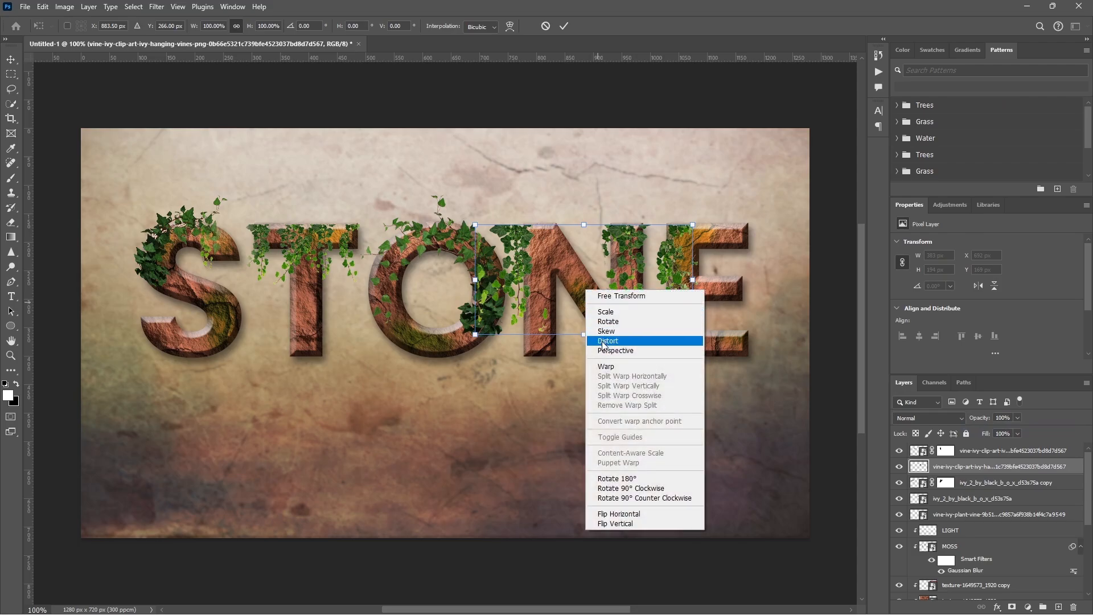
pyautogui.click(606, 367)
pyautogui.moveTo(522, 252); pyautogui.dragTo(552, 227)
pyautogui.moveTo(502, 314); pyautogui.dragTo(514, 319)
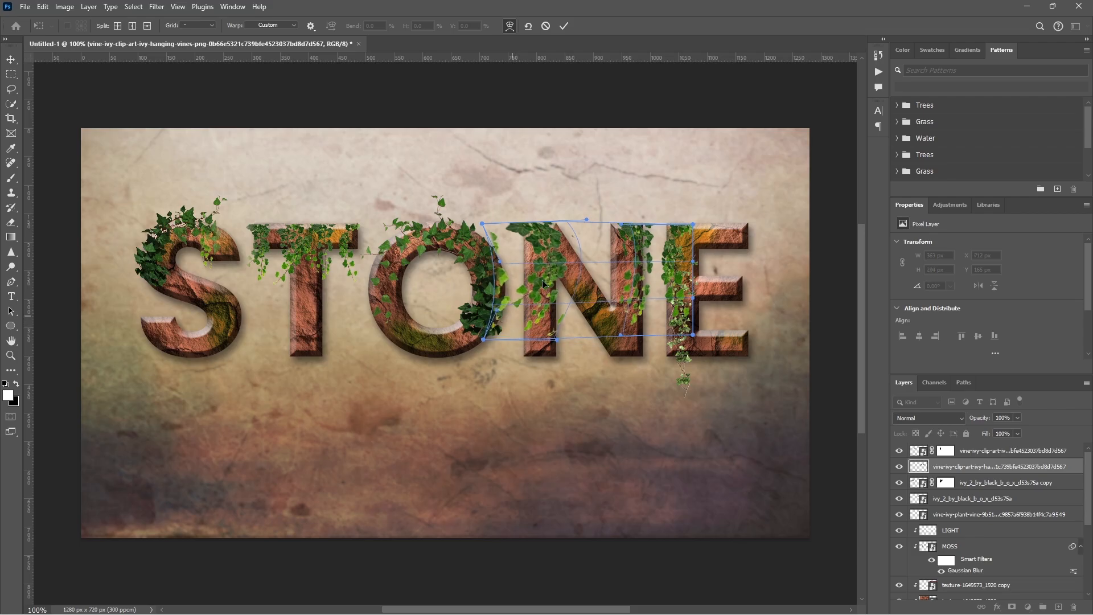
pyautogui.moveTo(559, 258); pyautogui.dragTo(539, 262)
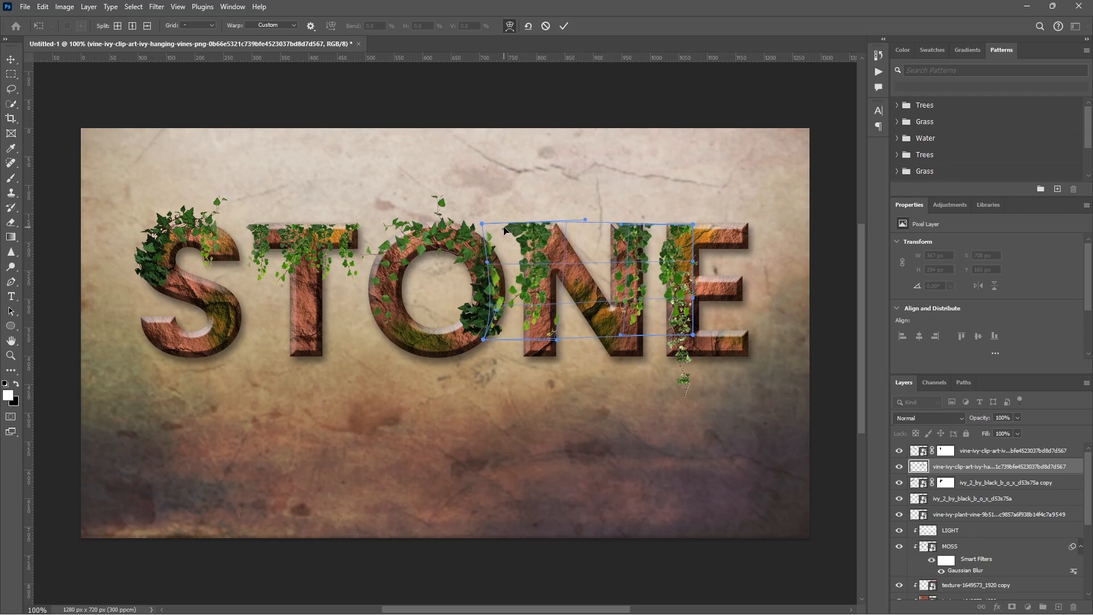
pyautogui.moveTo(482, 224); pyautogui.dragTo(502, 222)
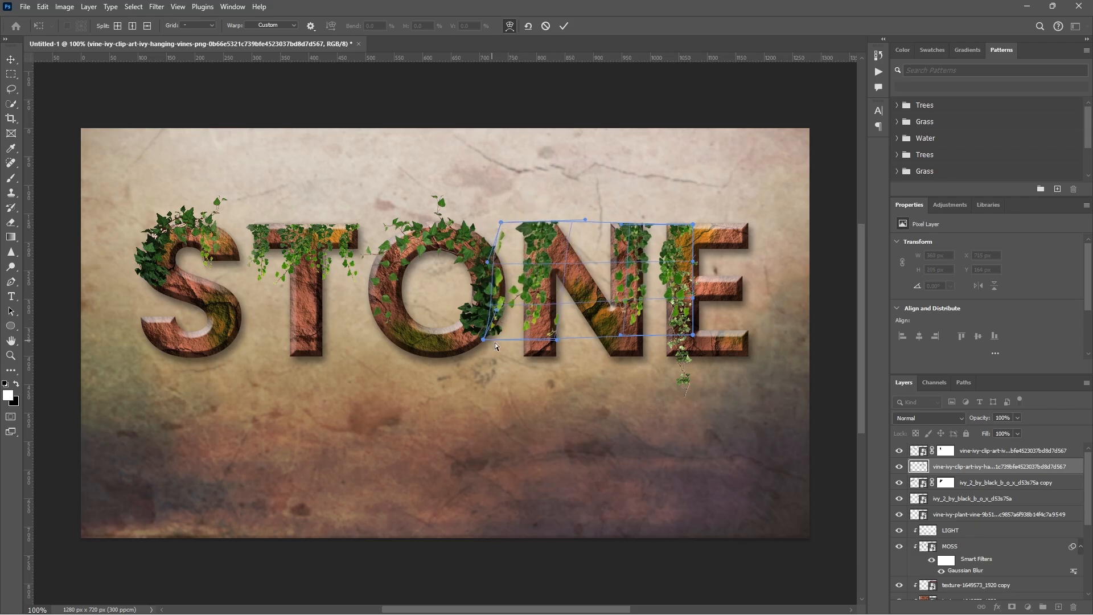
pyautogui.moveTo(483, 340); pyautogui.dragTo(522, 343)
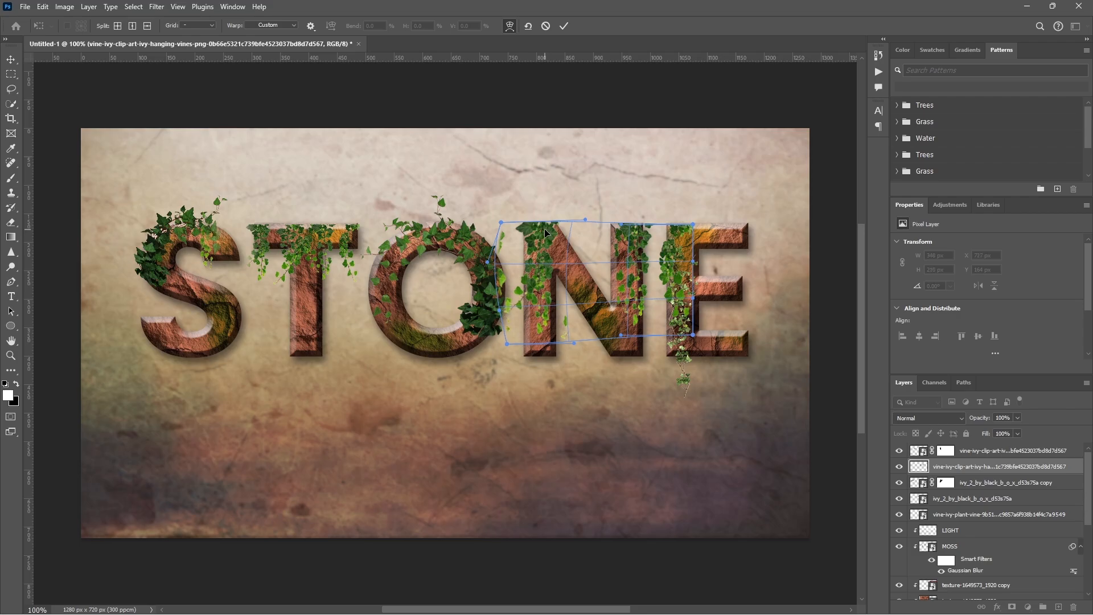
pyautogui.moveTo(545, 228); pyautogui.dragTo(547, 230)
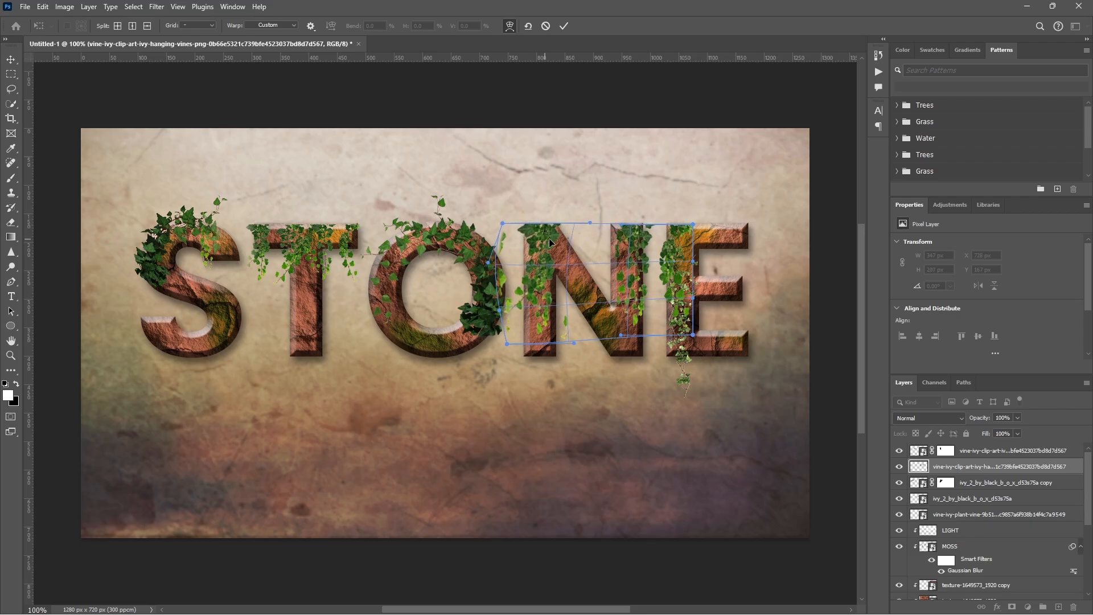
pyautogui.moveTo(521, 303); pyautogui.dragTo(509, 311)
pyautogui.moveTo(489, 264); pyautogui.dragTo(504, 269)
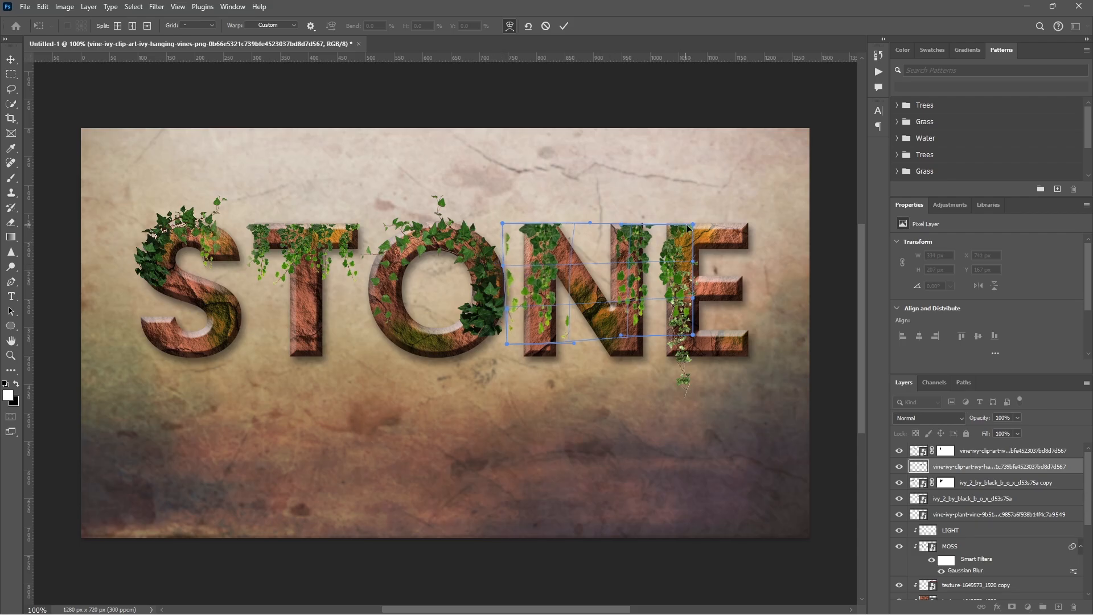
# Pull the right side of the hanging vines' warp slightly inward at the E and apply the warp
pyautogui.moveTo(692, 225); pyautogui.dragTo(680, 227)
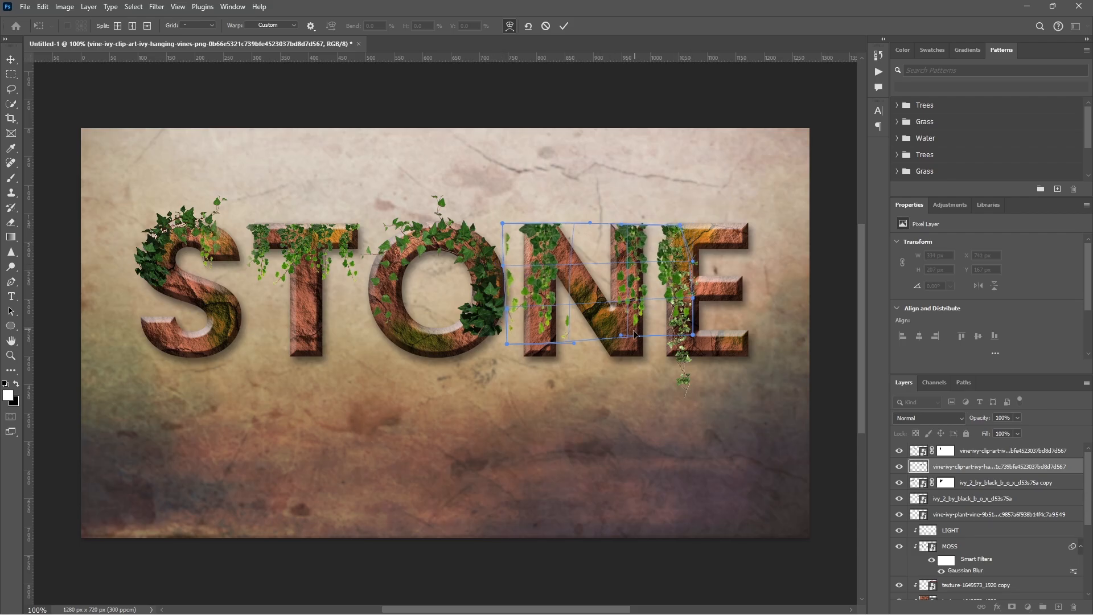
pyautogui.moveTo(634, 335); pyautogui.dragTo(687, 330)
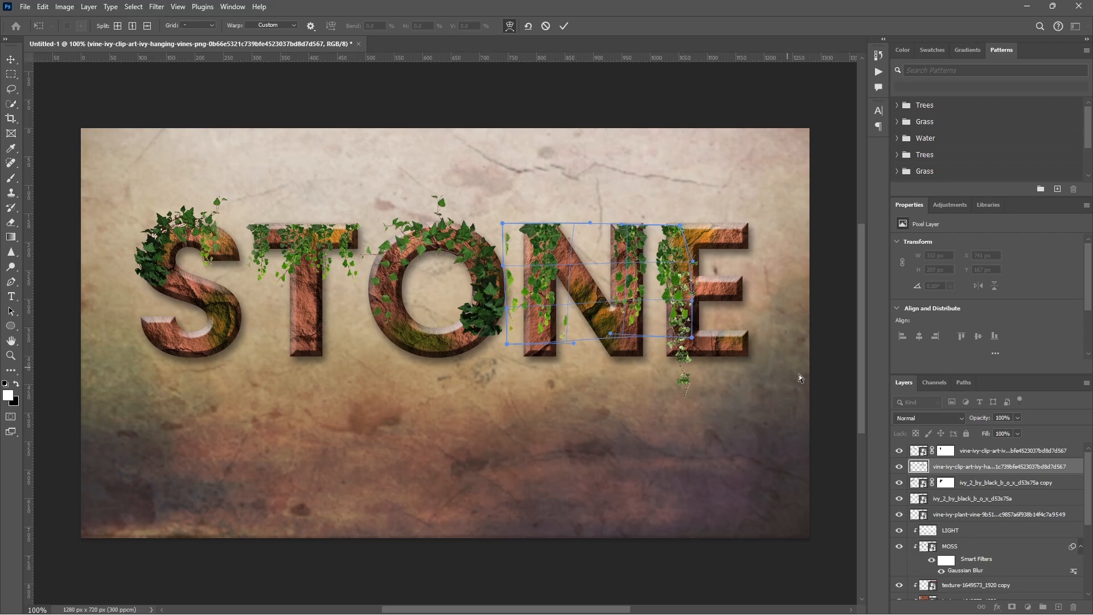
pyautogui.press('Return')
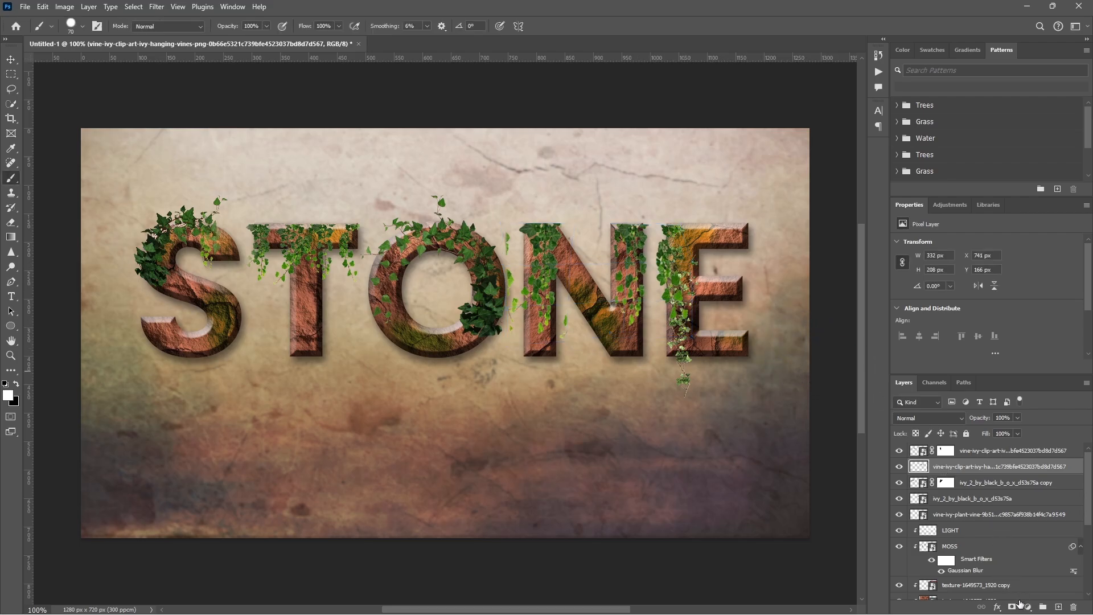
# Mask the warped vines with a 70 px black brush over the E and around the N, comparing with the layer hidden and shown
pyautogui.click(1012, 607)
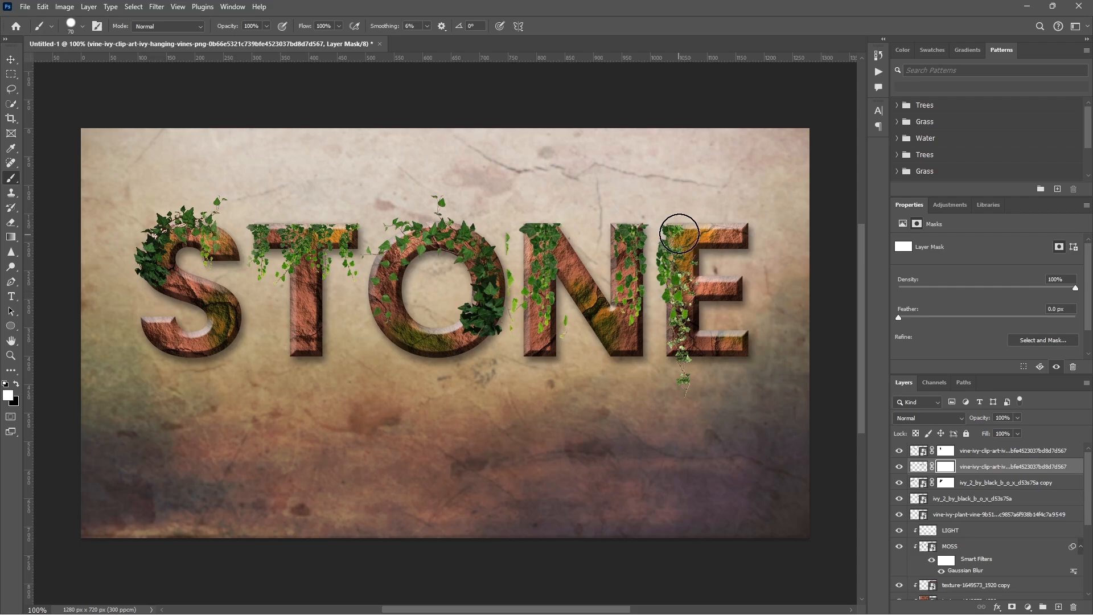
pyautogui.click(16, 383)
pyautogui.moveTo(681, 227)
pyautogui.mouseDown()
pyautogui.moveTo(680, 316)
pyautogui.moveTo(678, 263)
pyautogui.mouseUp()
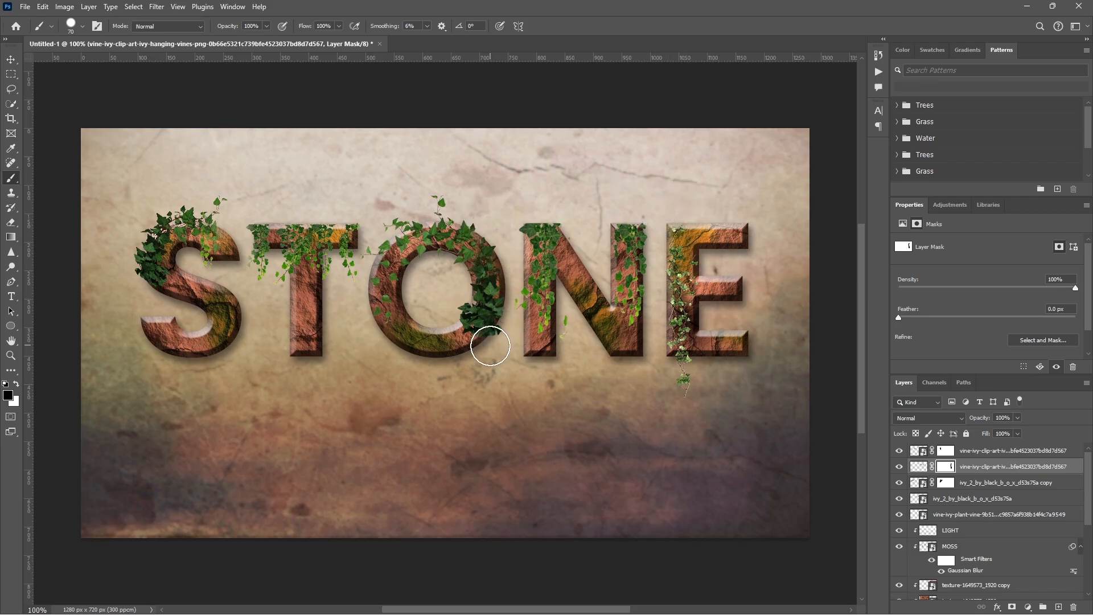
pyautogui.moveTo(570, 338); pyautogui.dragTo(574, 329)
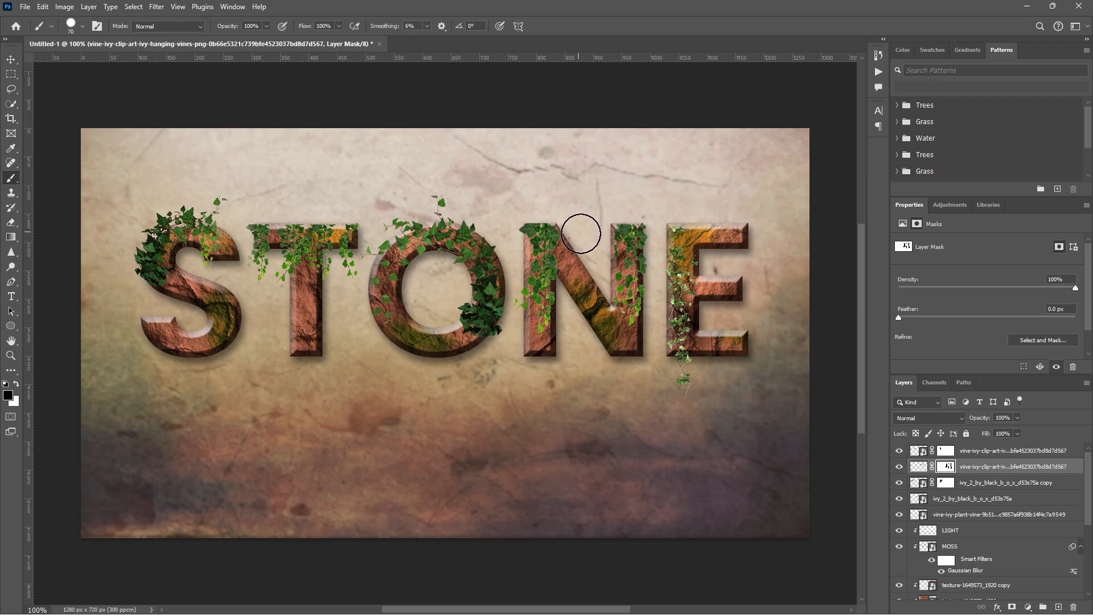
pyautogui.click(899, 467)
pyautogui.click(899, 467)
pyautogui.click(899, 467)
pyautogui.click(899, 467)
# Place the high_quality_lens_flares PNG above all the vine layers and set its blend mode to Screen
pyautogui.click(984, 451)
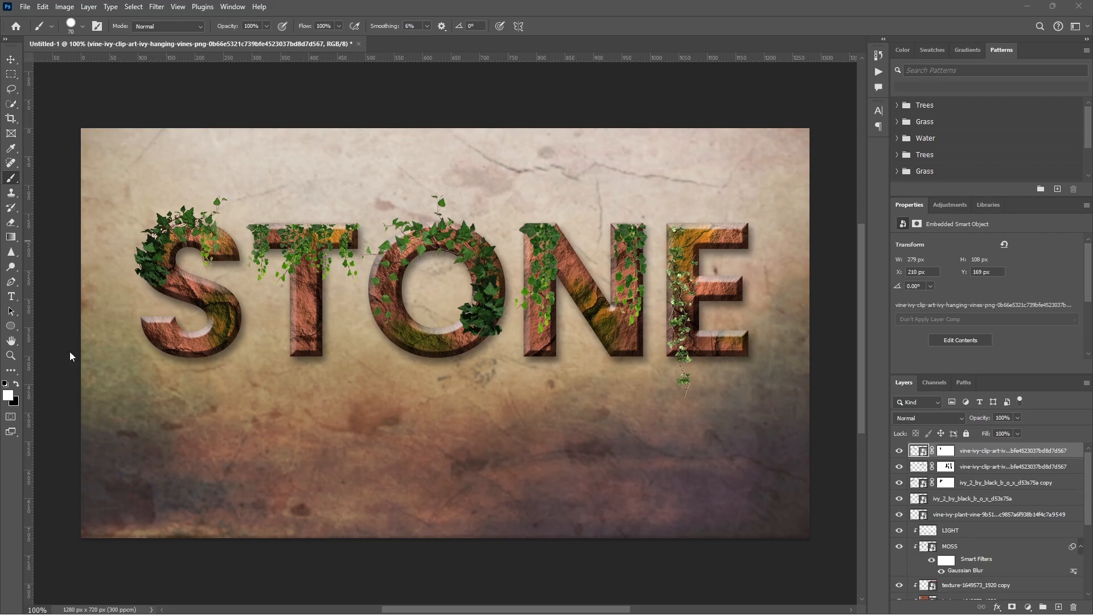
pyautogui.moveTo(70, 350); pyautogui.dragTo(512, 360)
pyautogui.click(915, 418)
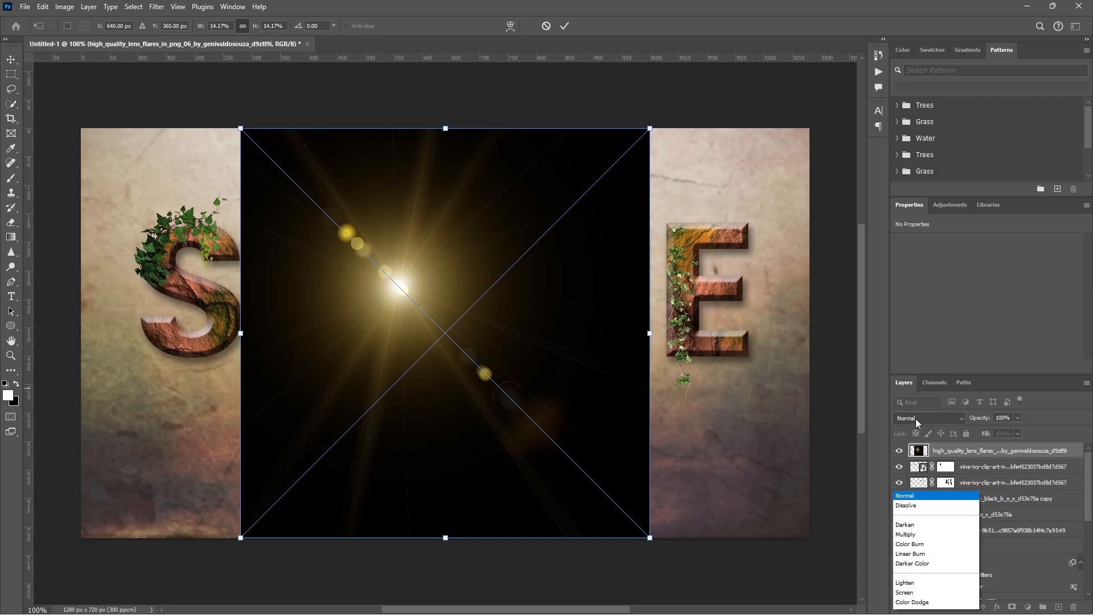
pyautogui.click(911, 399)
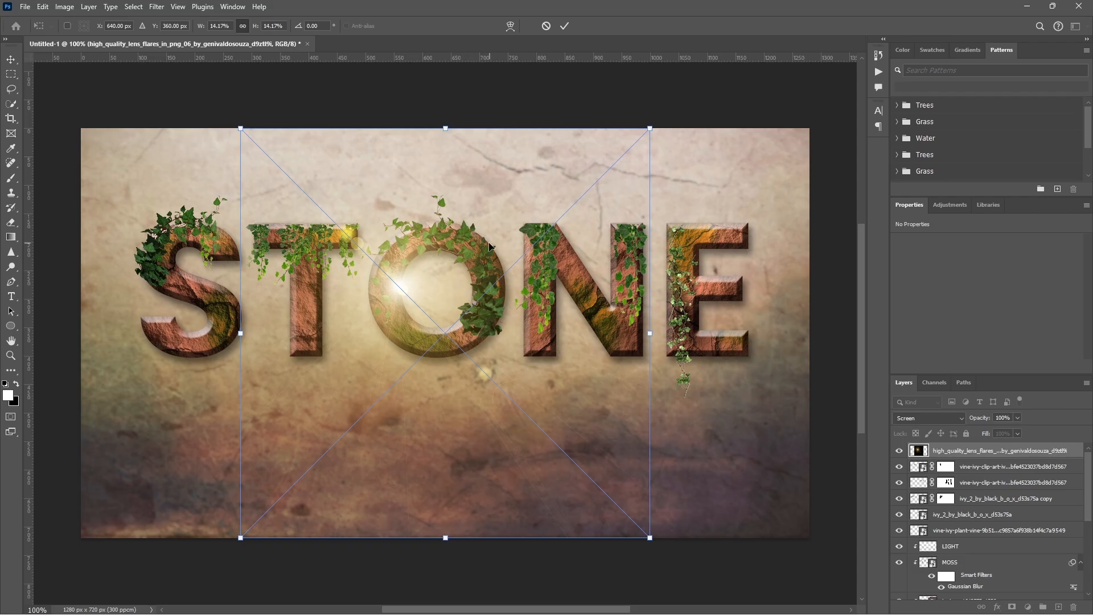
# Position the lens flare at X 695.5 px, Y 277 px over the top of the O and set its opacity to 63%
pyautogui.moveTo(490, 246); pyautogui.dragTo(524, 196)
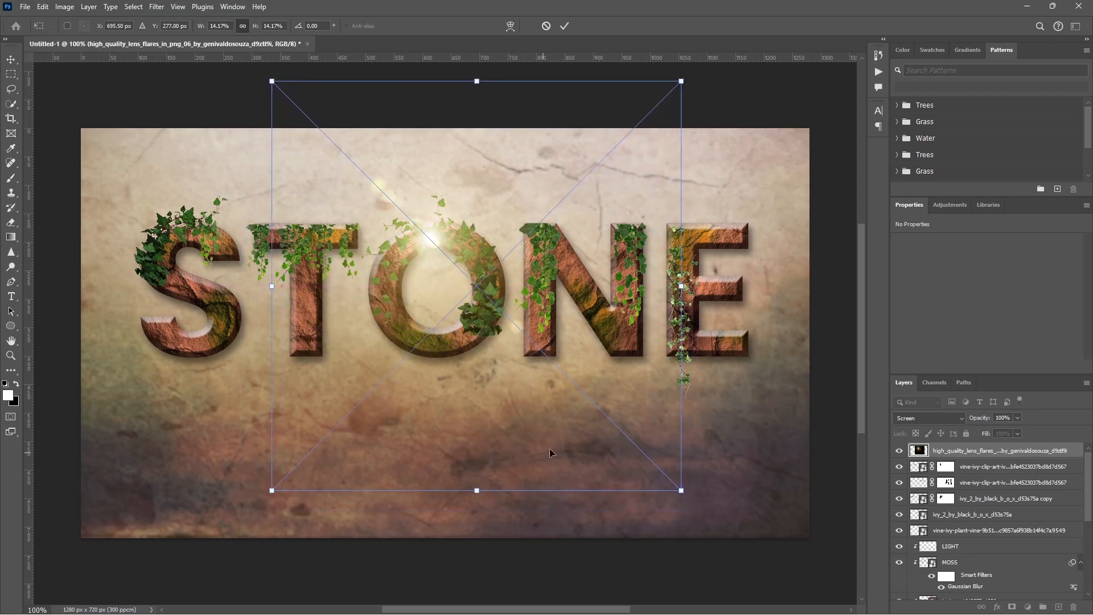
pyautogui.press('Return')
pyautogui.press('b')
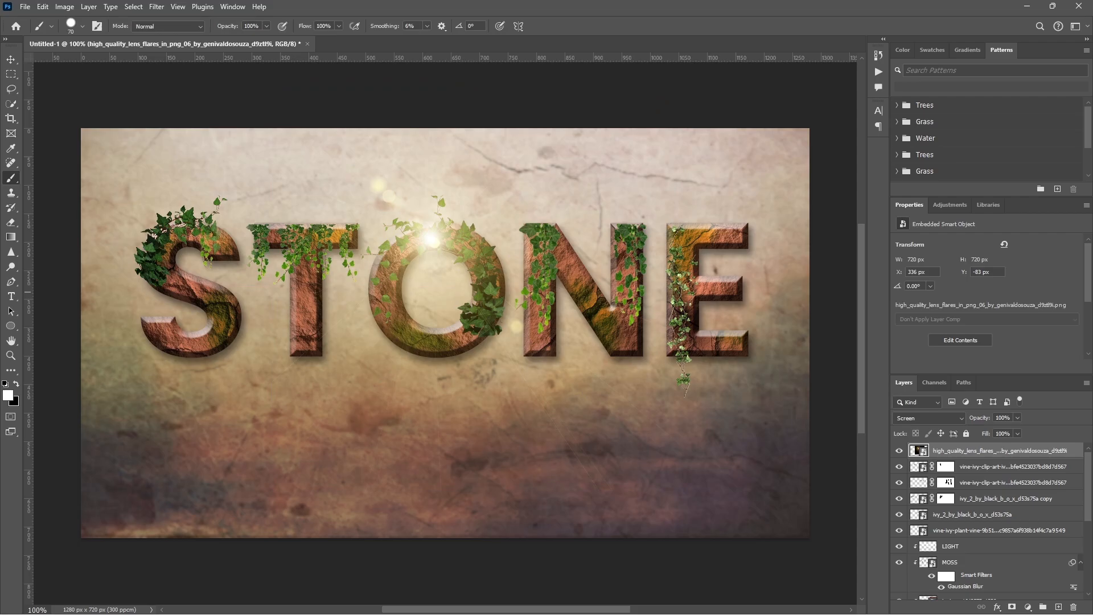
pyautogui.moveTo(1012, 420); pyautogui.dragTo(994, 418)
pyautogui.write('63')
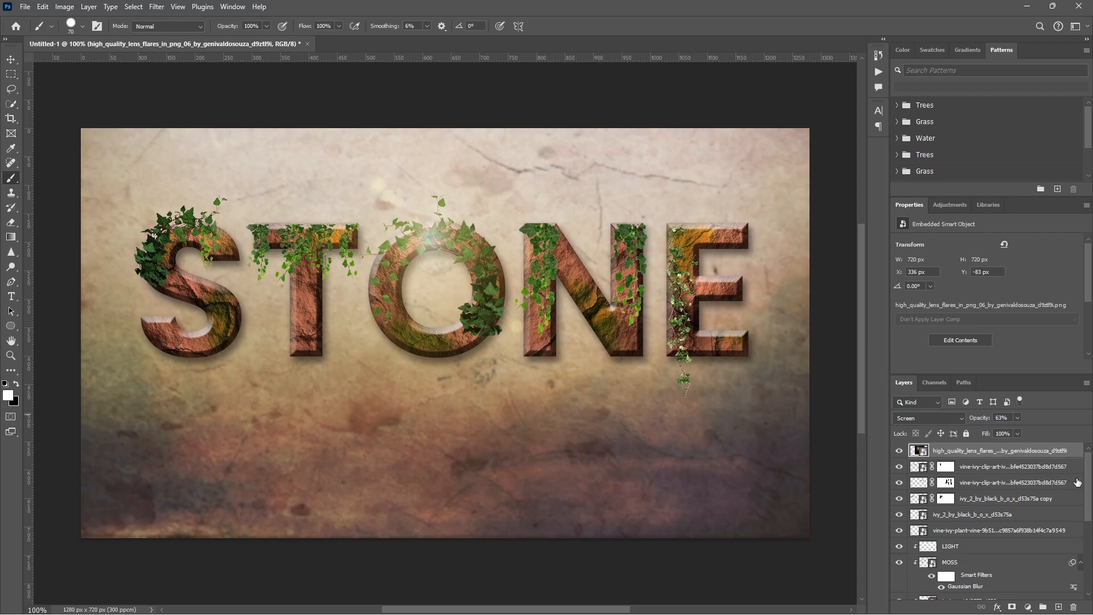
# Place the dirt_charge PNG directly above Gradient Fill 1 and center it at X 1064.5 px, Y 55 px behind the E
pyautogui.moveTo(1087, 480); pyautogui.dragTo(1087, 525)
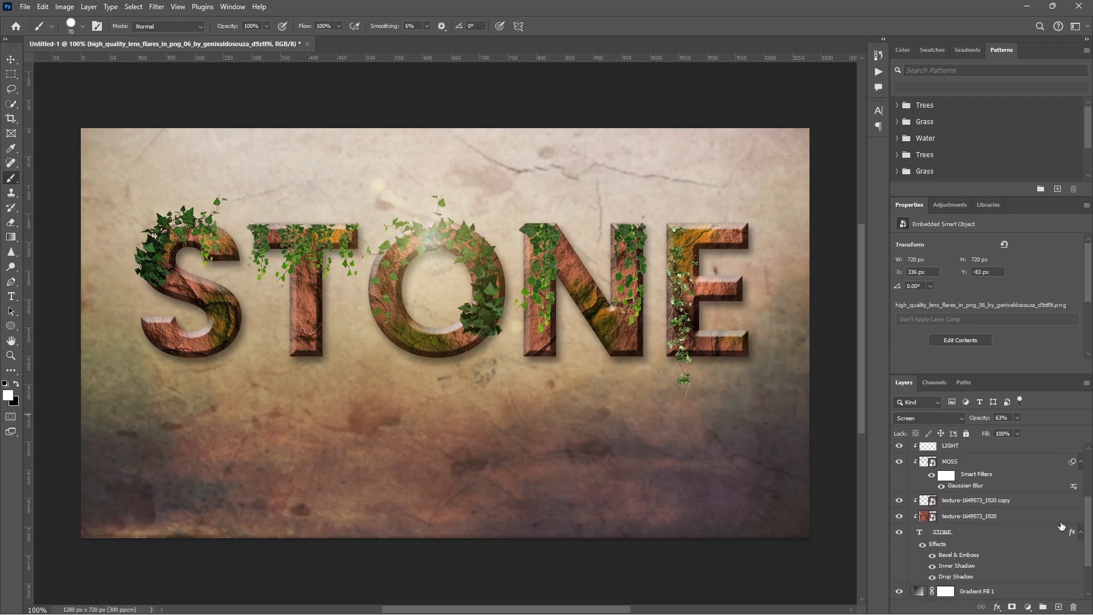
pyautogui.scroll(-1, 994, 542)
pyautogui.click(984, 559)
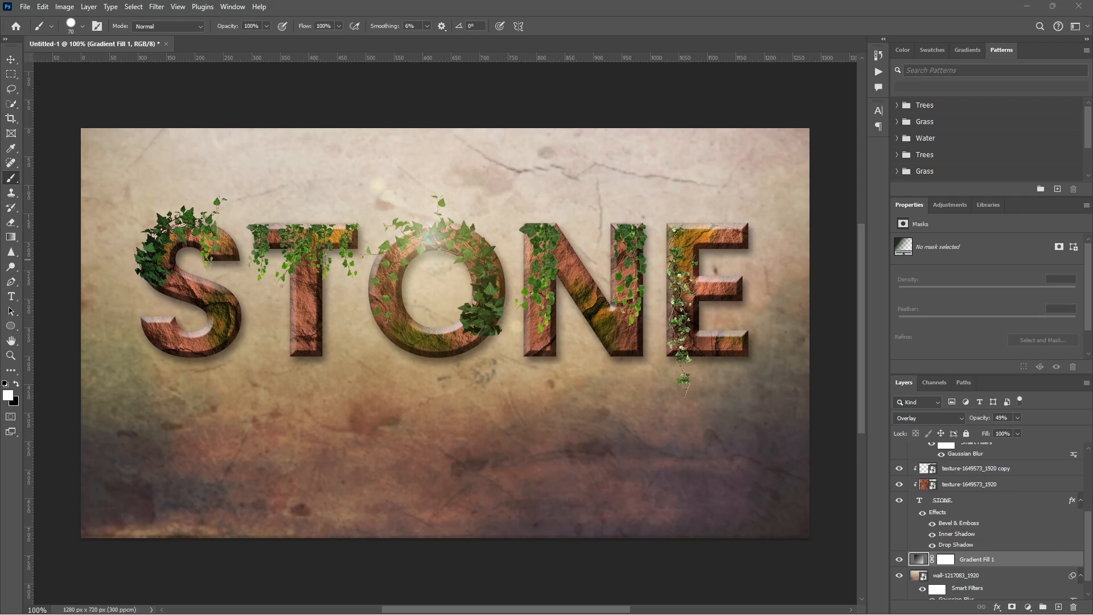
pyautogui.moveTo(386, 342); pyautogui.dragTo(660, 291)
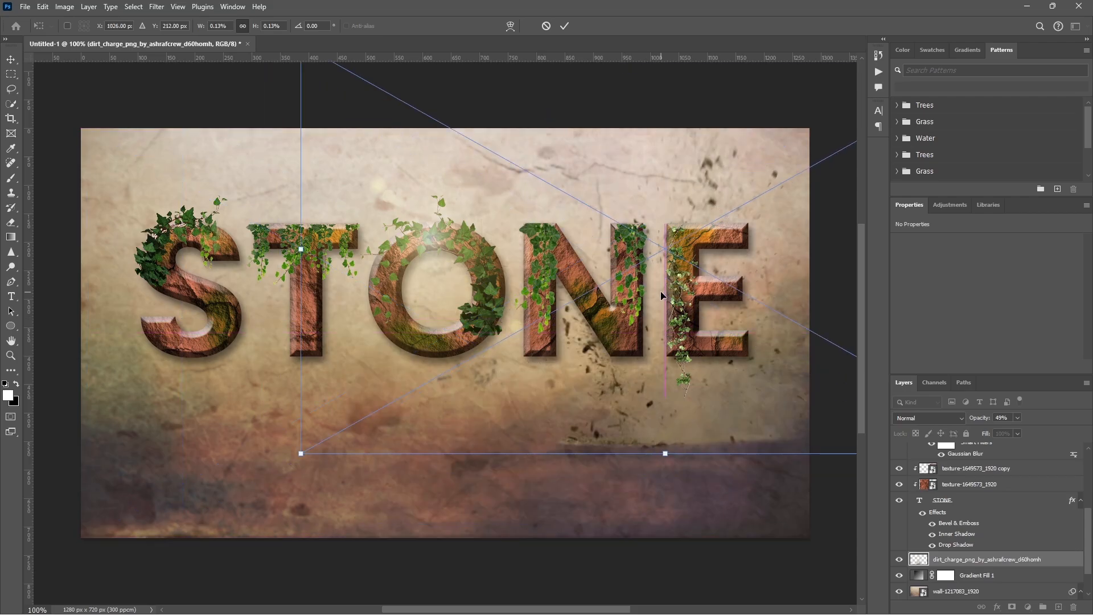
pyautogui.moveTo(682, 373); pyautogui.dragTo(729, 293)
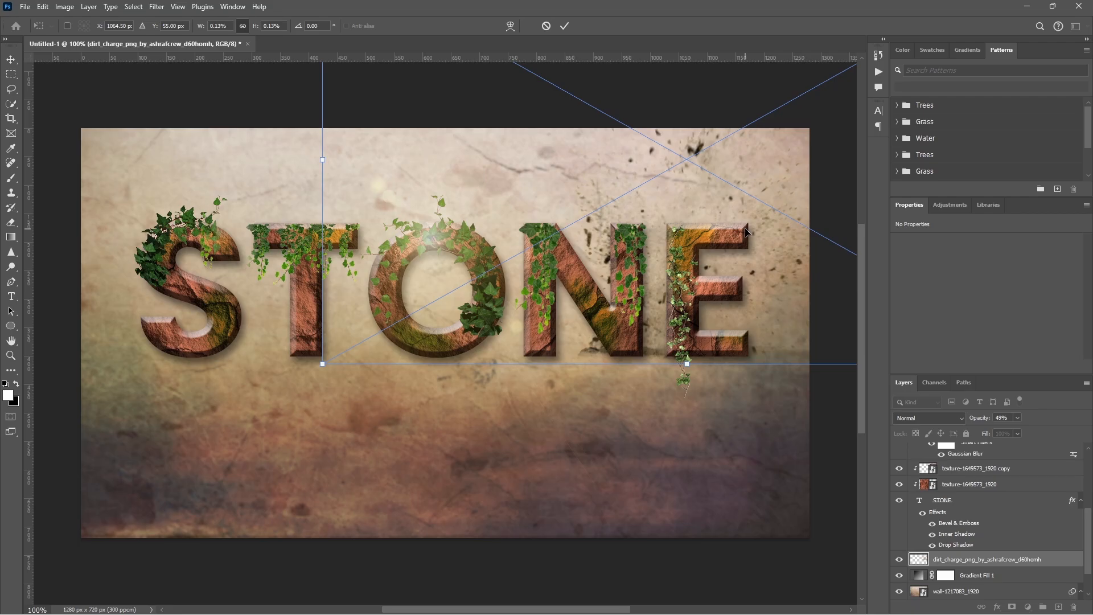
pyautogui.click(564, 27)
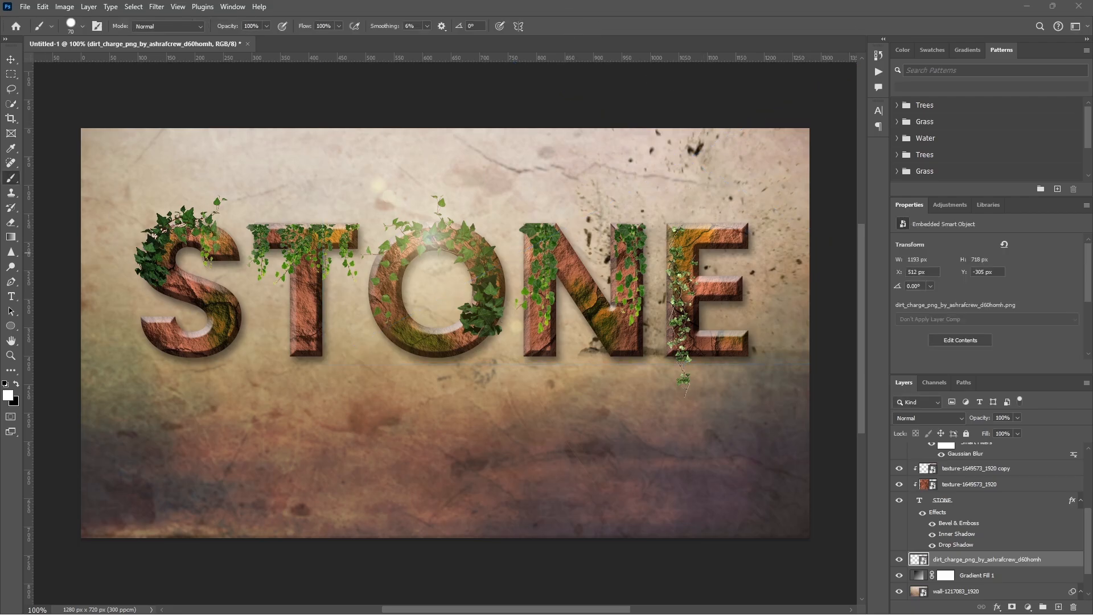
# Place the cements PNG above the dirt layer, scaled to 0.14% and centered at X 711.5 px, Y 223 px, as rubble under the letters
pyautogui.moveTo(0, 364); pyautogui.dragTo(425, 388)
pyautogui.moveTo(579, 443); pyautogui.dragTo(637, 369)
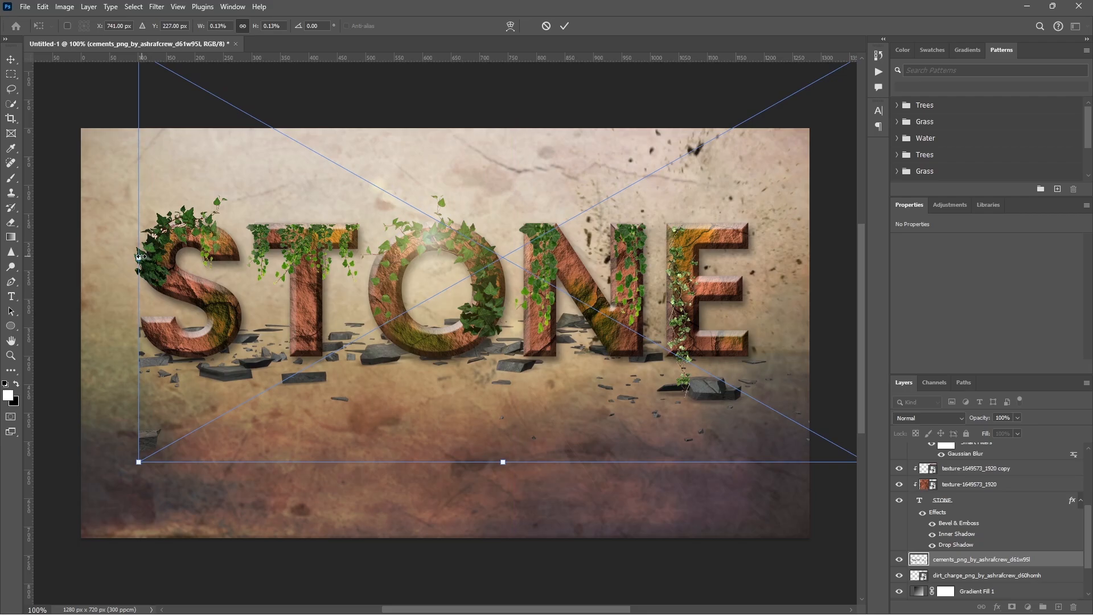
pyautogui.moveTo(138, 257); pyautogui.dragTo(81, 261)
pyautogui.moveTo(760, 331); pyautogui.dragTo(756, 296)
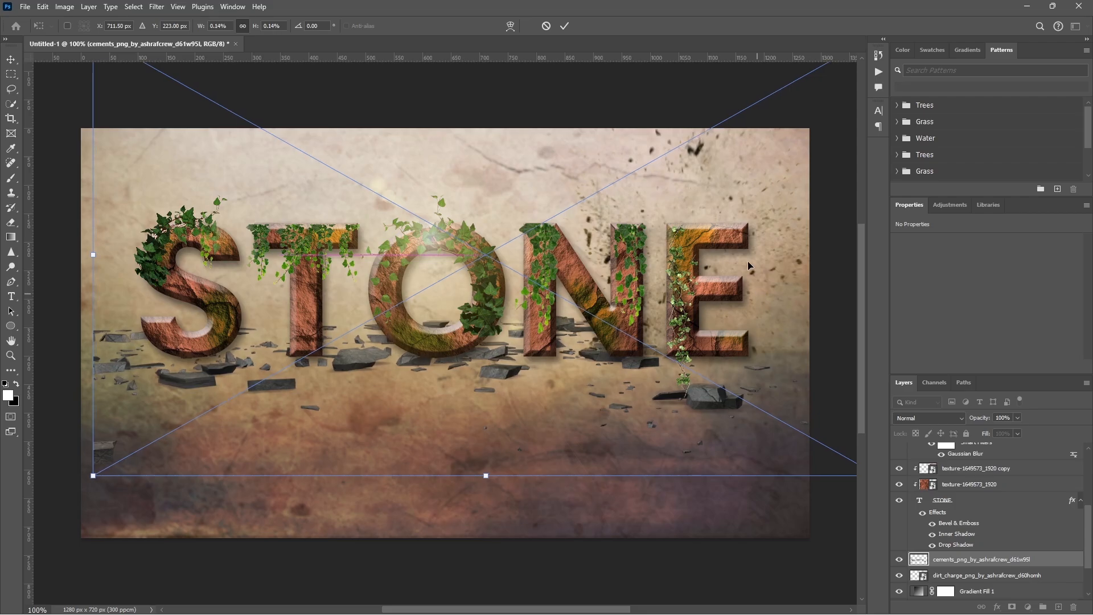
pyautogui.click(565, 26)
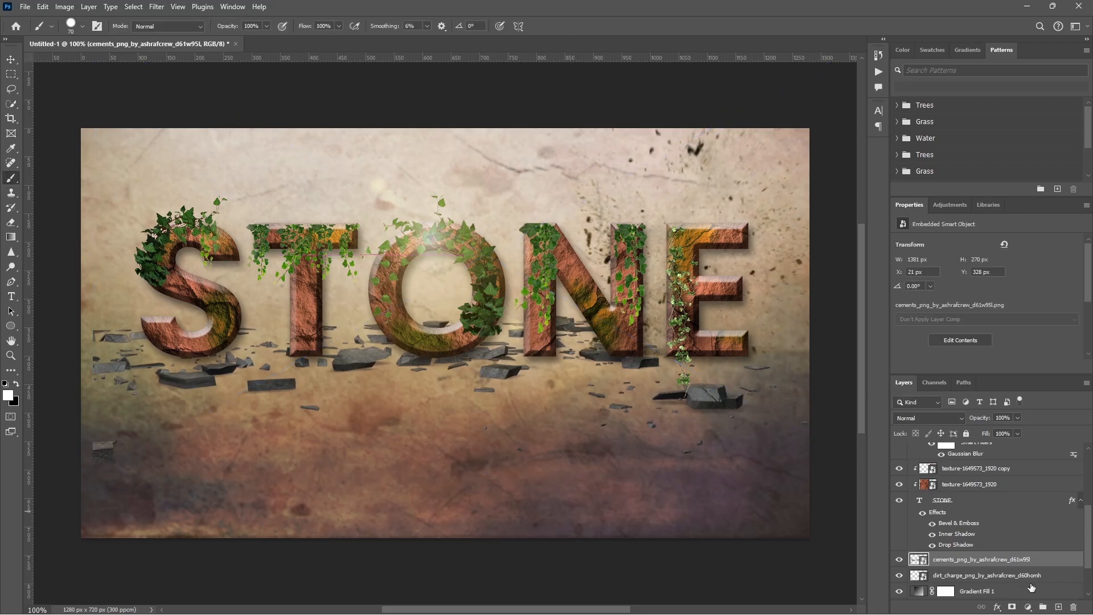
# Add a layer mask to the rubble and hide the stray pieces inside the O, within the N and beside the S with black
pyautogui.click(1011, 606)
pyautogui.press('x')
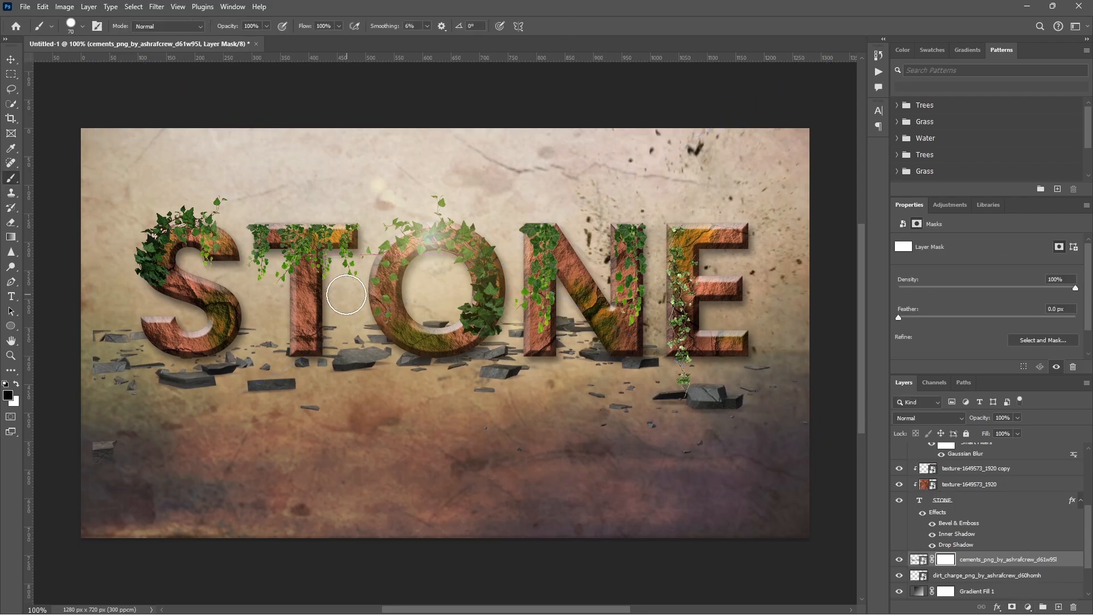
pyautogui.click(440, 312)
pyautogui.click(614, 274)
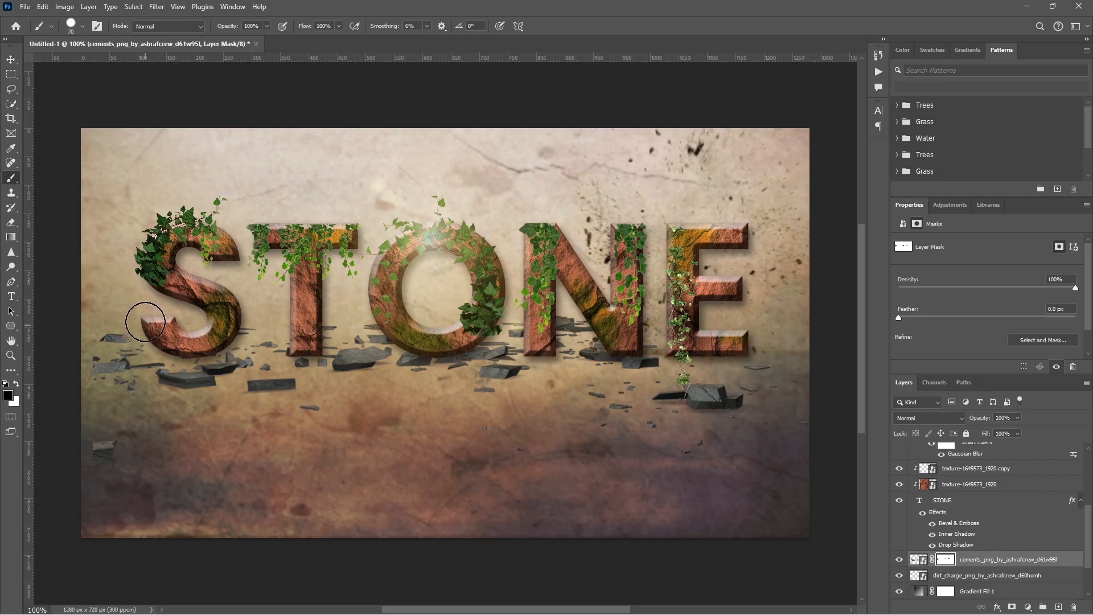
pyautogui.moveTo(124, 322); pyautogui.dragTo(109, 330)
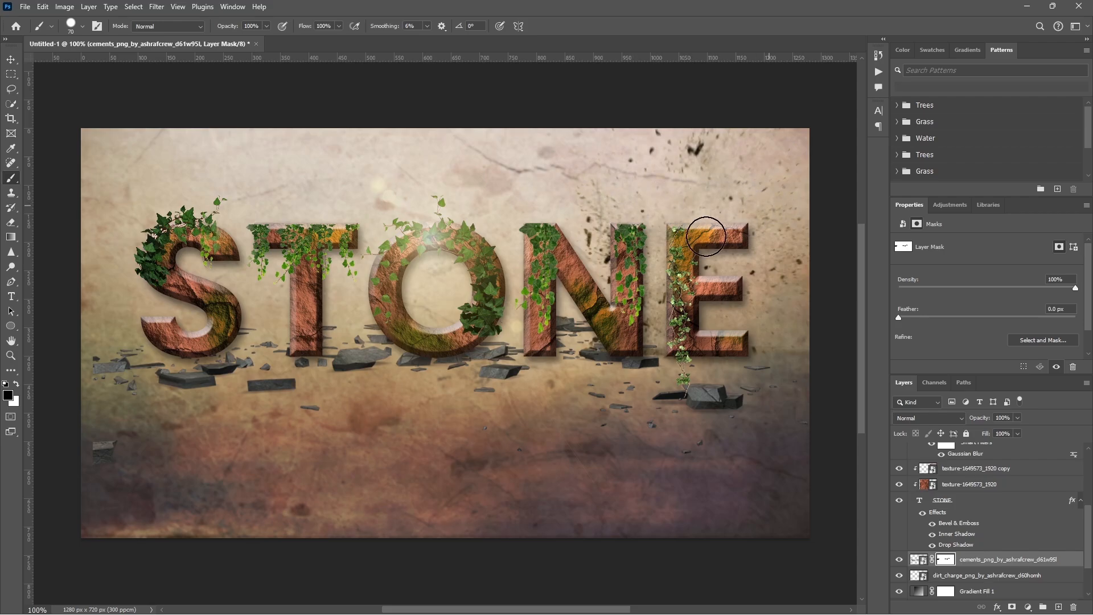
pyautogui.moveTo(573, 312)
pyautogui.mouseDown()
pyautogui.moveTo(584, 323)
pyautogui.moveTo(569, 315)
pyautogui.mouseUp()
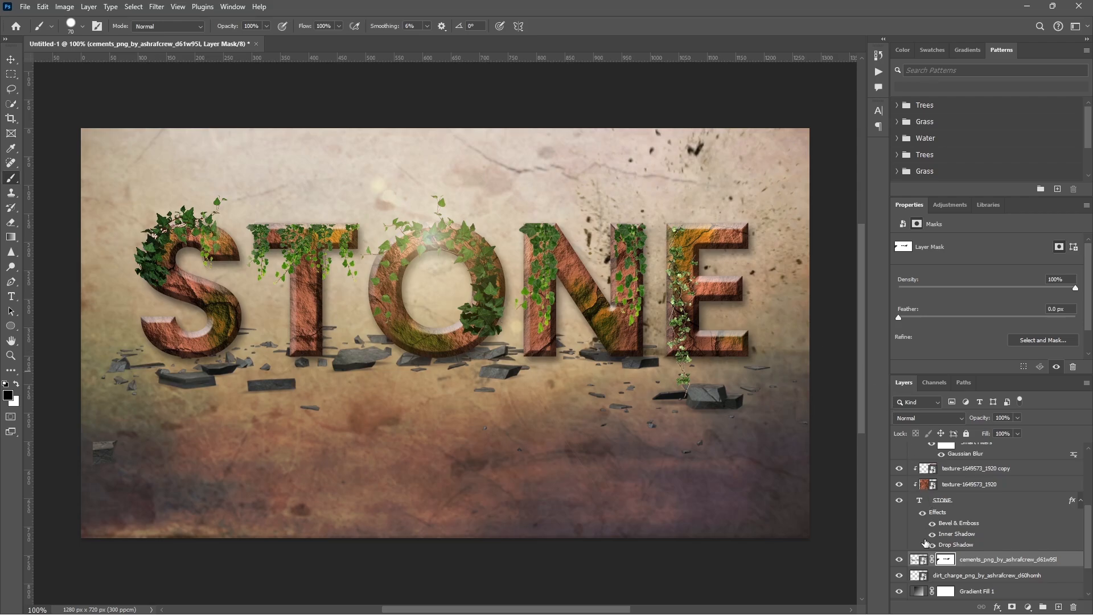
# Add a Hue/Saturation adjustment clipped to the rubble layer and turn on Colorize
pyautogui.click(918, 559)
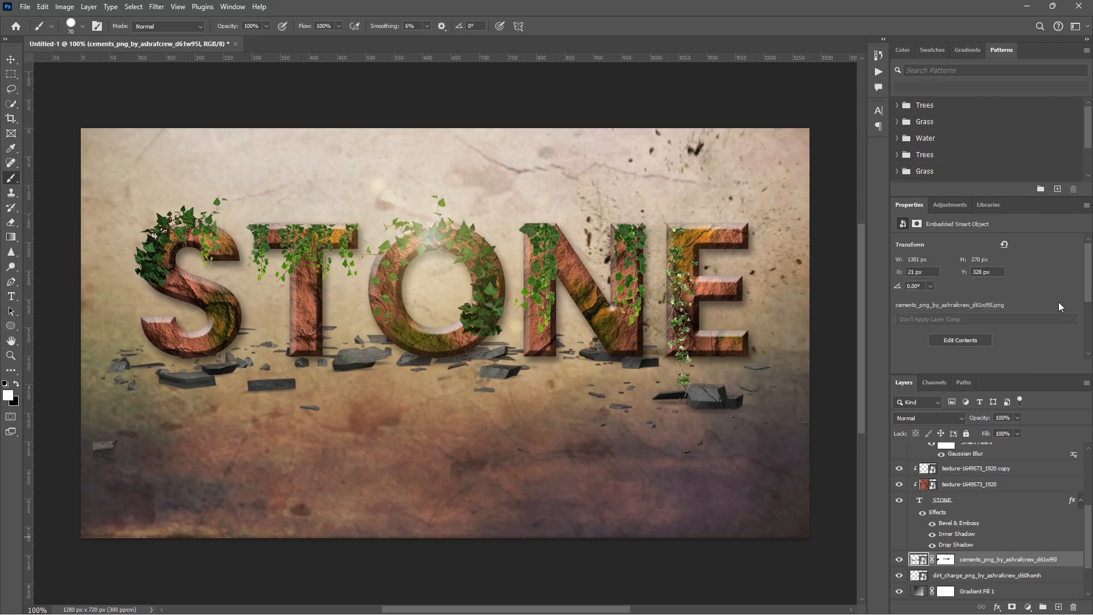
pyautogui.click(1027, 607)
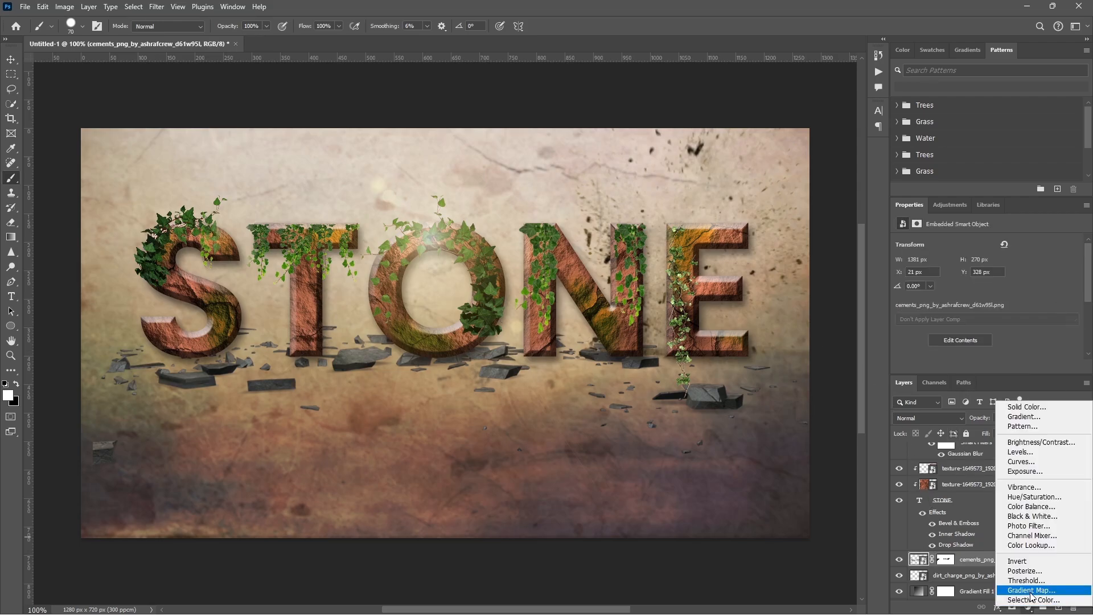
pyautogui.click(1051, 497)
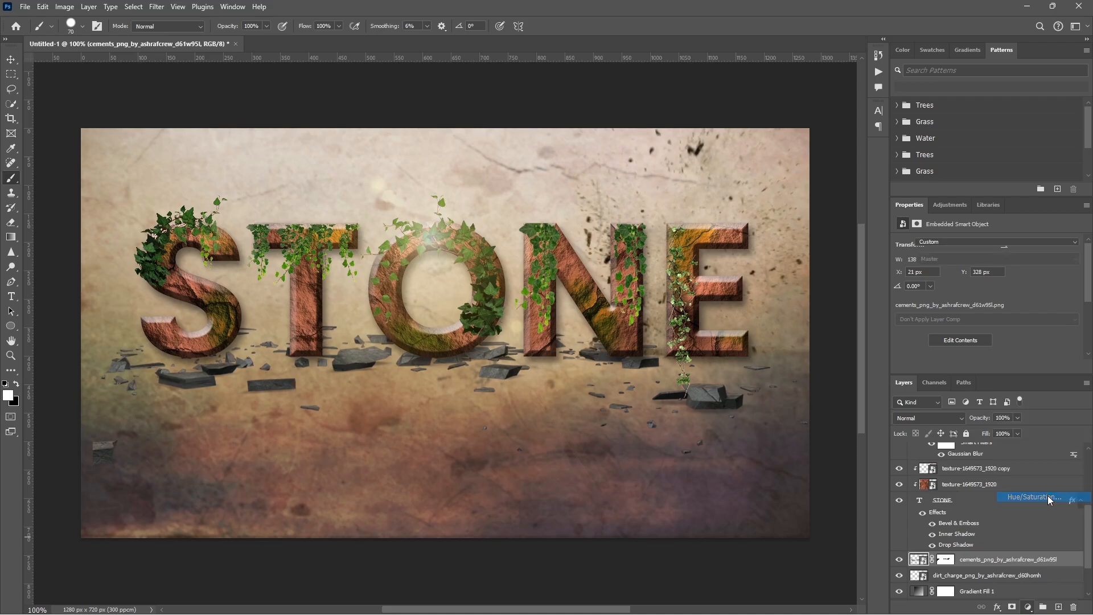
pyautogui.click(1007, 367)
pyautogui.click(956, 345)
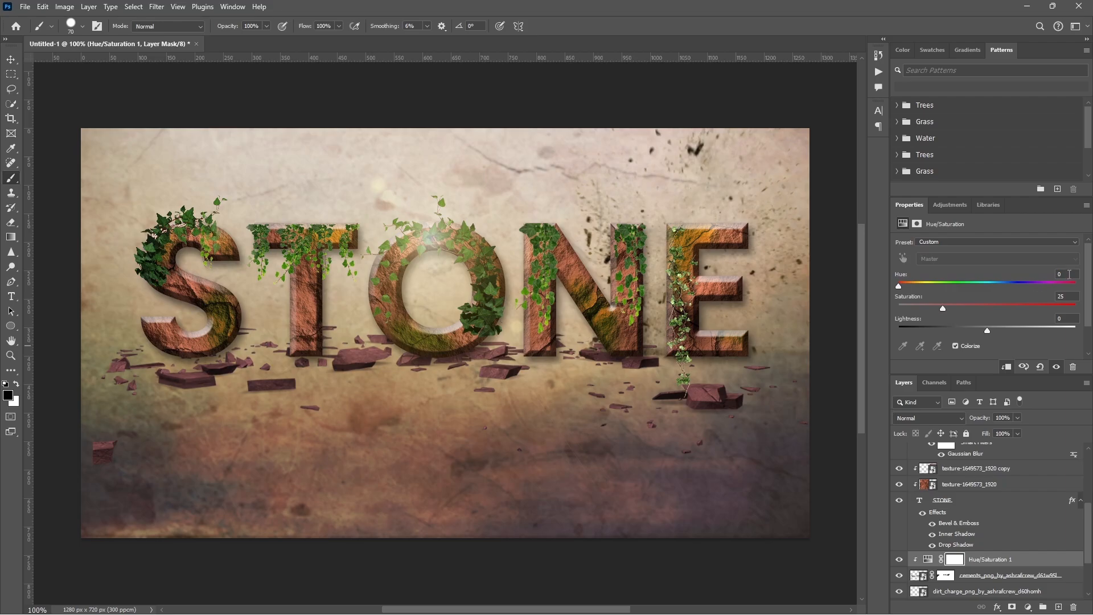
# Tint the rubble brown by setting its Hue/Saturation to Hue 25, Saturation 31 and Lightness -1, then compare with the adjustment hidden
pyautogui.write('25')
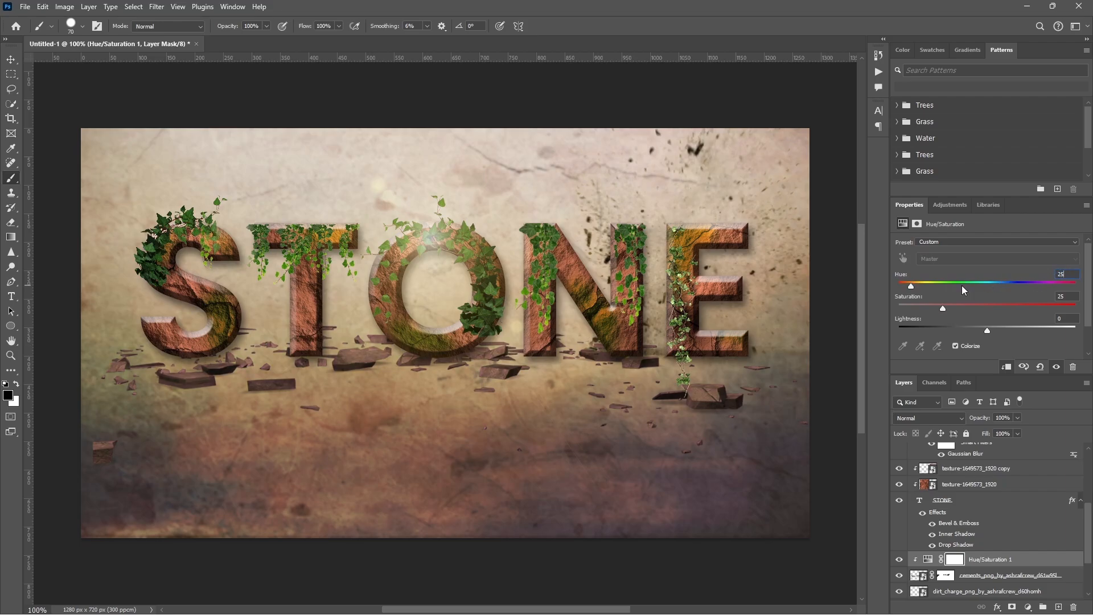
pyautogui.press('Tab')
pyautogui.write('31')
pyautogui.press('Tab')
pyautogui.write('-1')
pyautogui.click(899, 560)
pyautogui.click(899, 560)
# Add a Color Balance adjustment above the lens flare layer and clip it to the flare
pyautogui.scroll(8, 1010, 513)
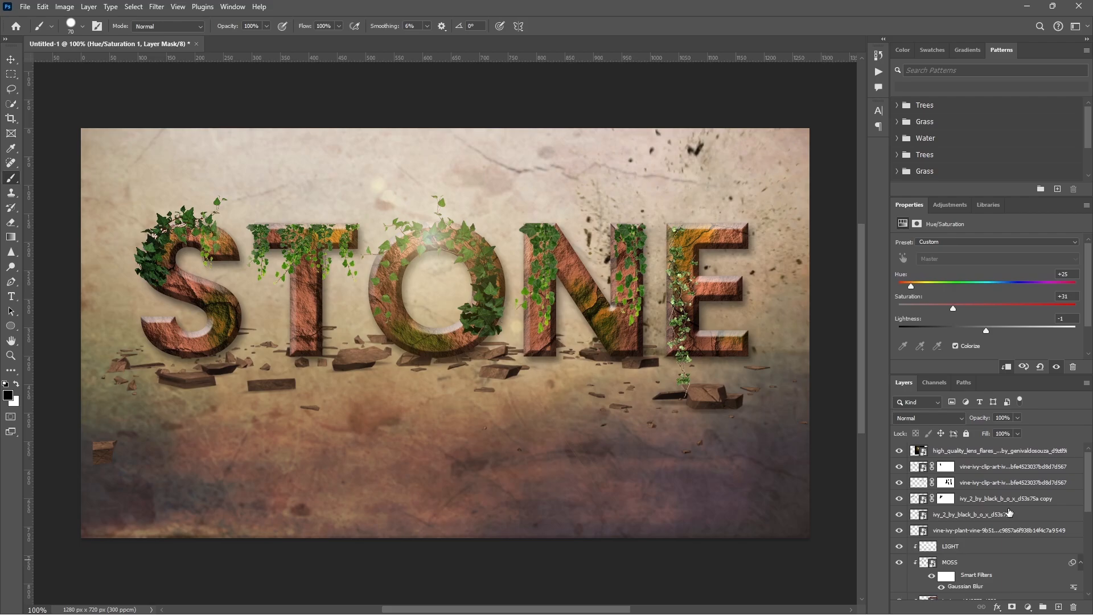
pyautogui.click(984, 451)
pyautogui.click(1028, 607)
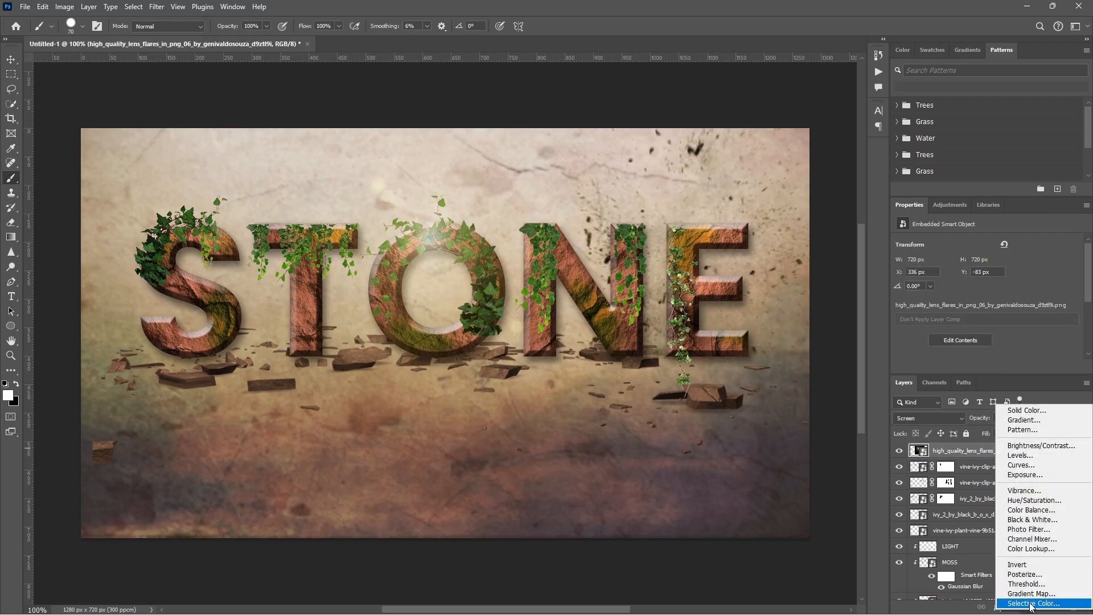
pyautogui.click(1033, 510)
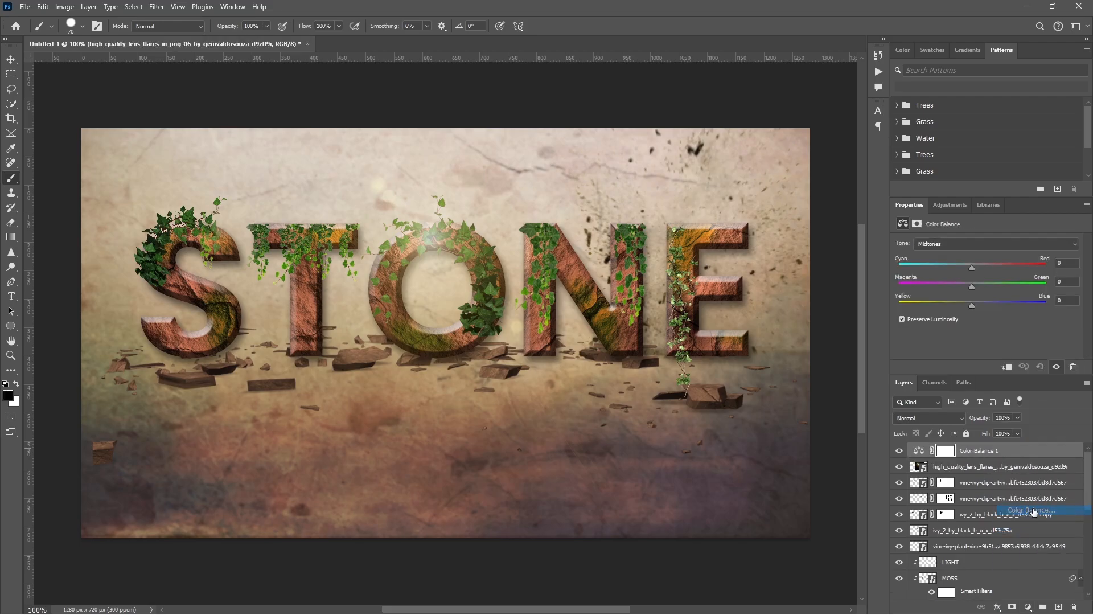
pyautogui.click(1009, 367)
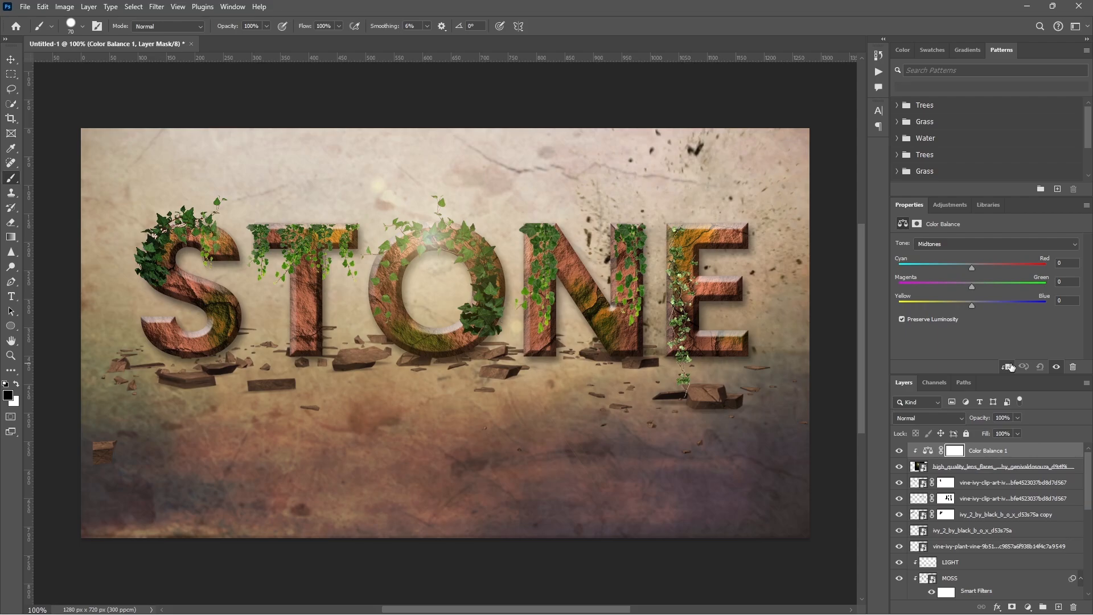
# Set the flare's Color Balance to Cyan–Red -10 and Magenta–Green -5, and compare the image with the adjustment hidden
pyautogui.click(992, 239)
pyautogui.click(1058, 256)
pyautogui.write('-10')
pyautogui.press('Tab')
pyautogui.write('-5')
pyautogui.click(902, 452)
pyautogui.click(902, 452)
pyautogui.click(899, 452)
pyautogui.click(900, 452)
# Create a new layer at the top of the stack and name it "cracks optional"
pyautogui.click(1059, 606)
pyautogui.press('x')
pyautogui.doubleClick(944, 451)
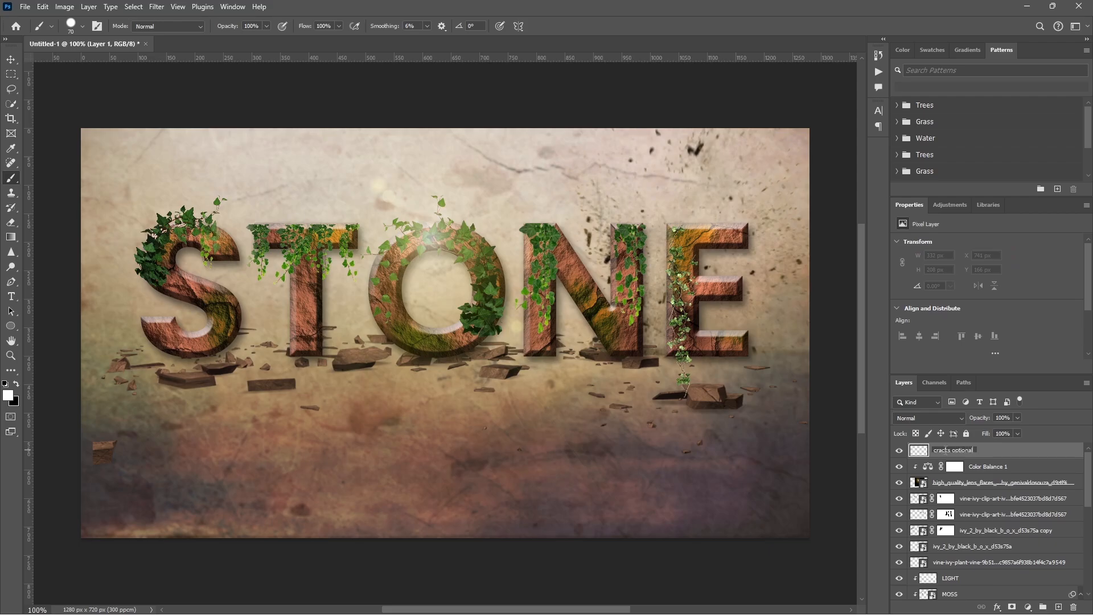
pyautogui.press('Return')
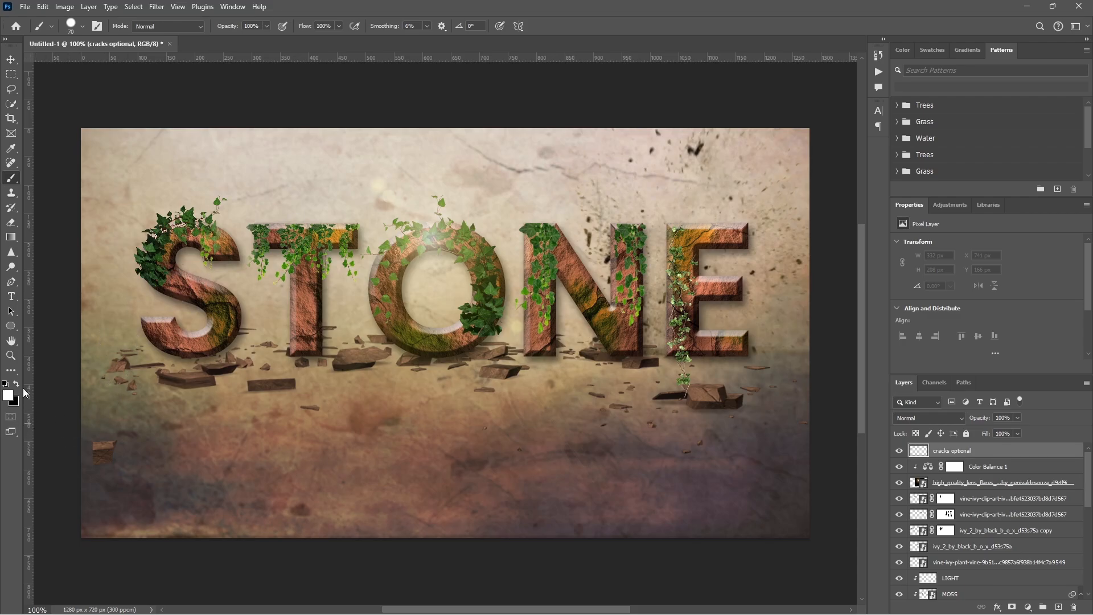
# Stamp a black crack on the lower part of the N with the CrackDecay001 brush at 90 px
pyautogui.click(83, 25)
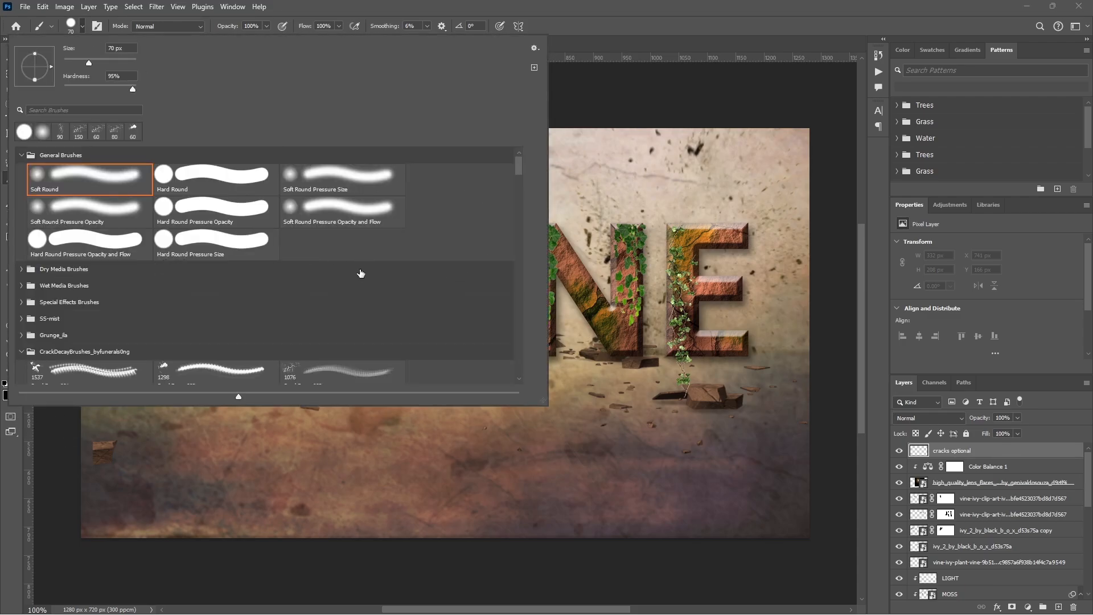
pyautogui.scroll(-4, 361, 273)
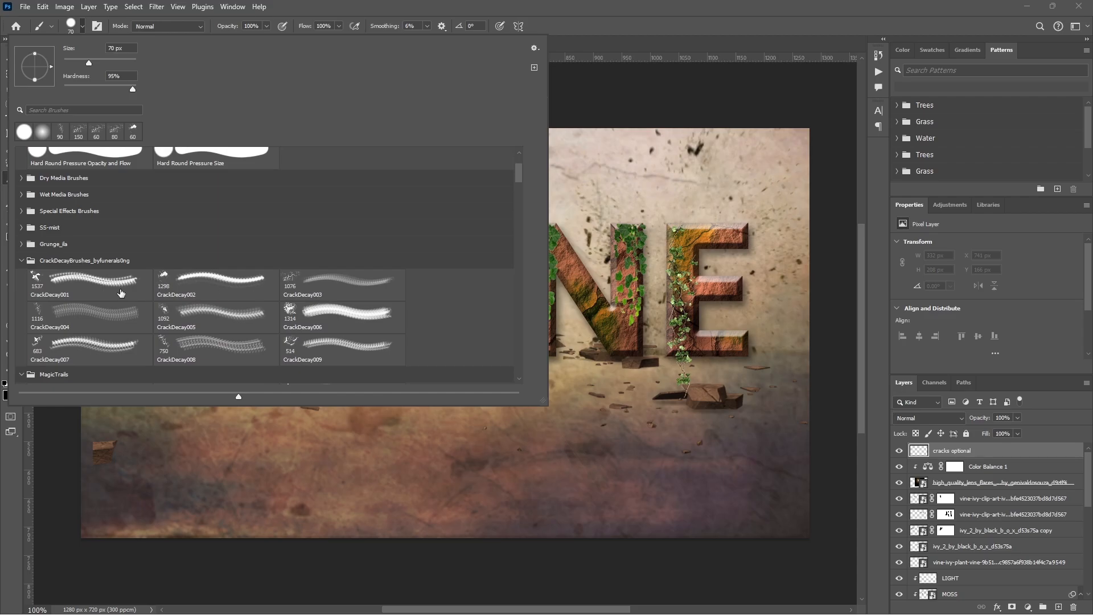
pyautogui.click(121, 292)
pyautogui.press('Return')
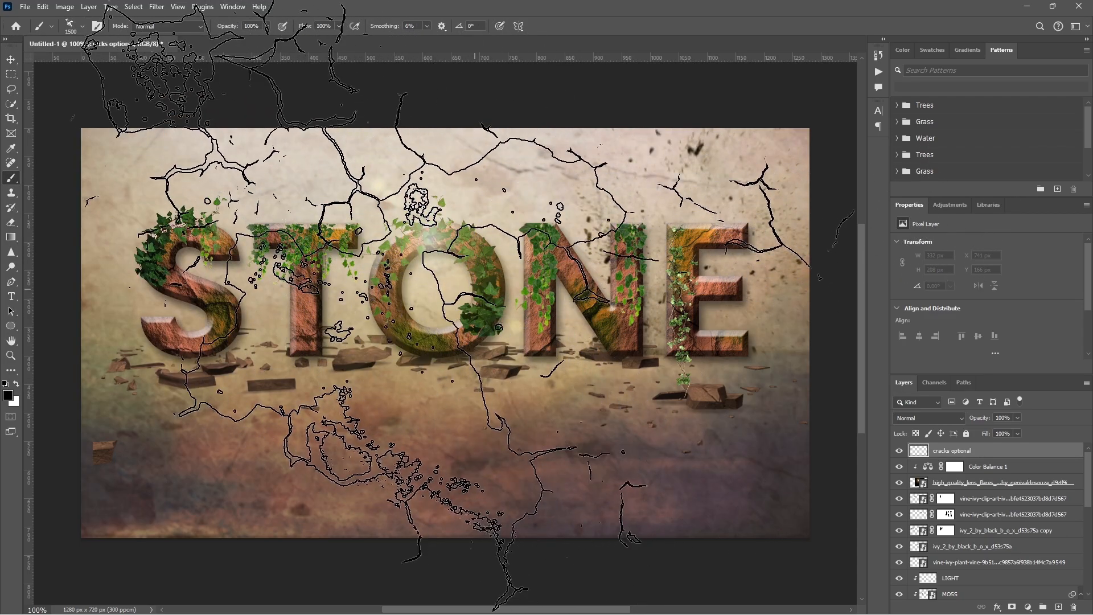
pyautogui.press('[')
pyautogui.press('[')
pyautogui.press('[')
pyautogui.press('[')
pyautogui.press('[')
pyautogui.press('[')
pyautogui.press('[')
pyautogui.press('[')
pyautogui.press('[')
pyautogui.press('[')
pyautogui.press('[')
pyautogui.press('[')
pyautogui.press('[')
pyautogui.press('[')
pyautogui.press('[')
pyautogui.press('[')
pyautogui.press('[')
pyautogui.press('[')
pyautogui.press('[')
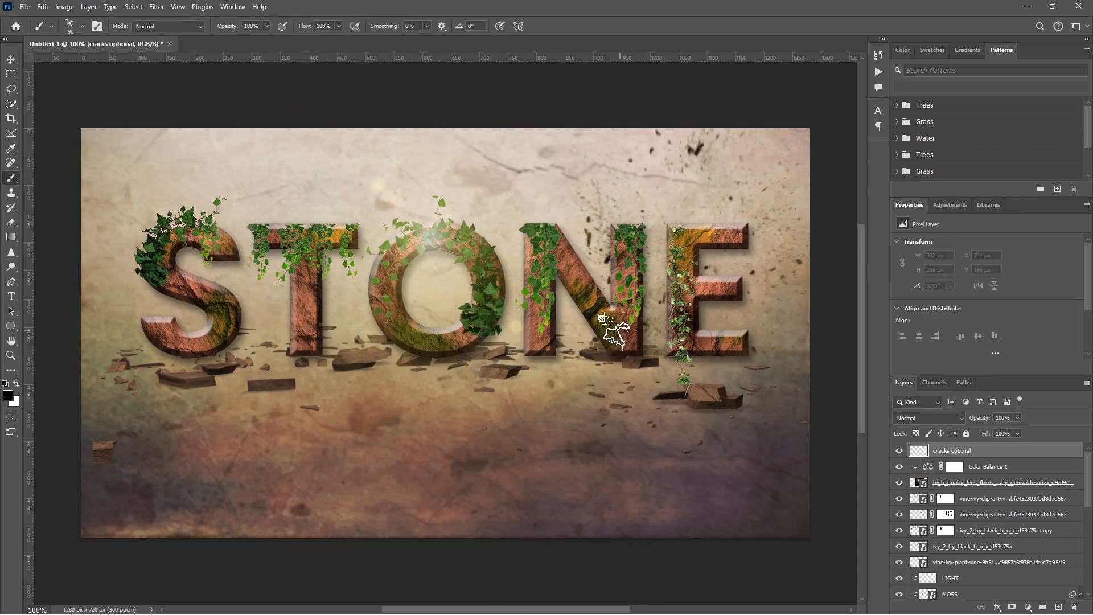
pyautogui.click(617, 333)
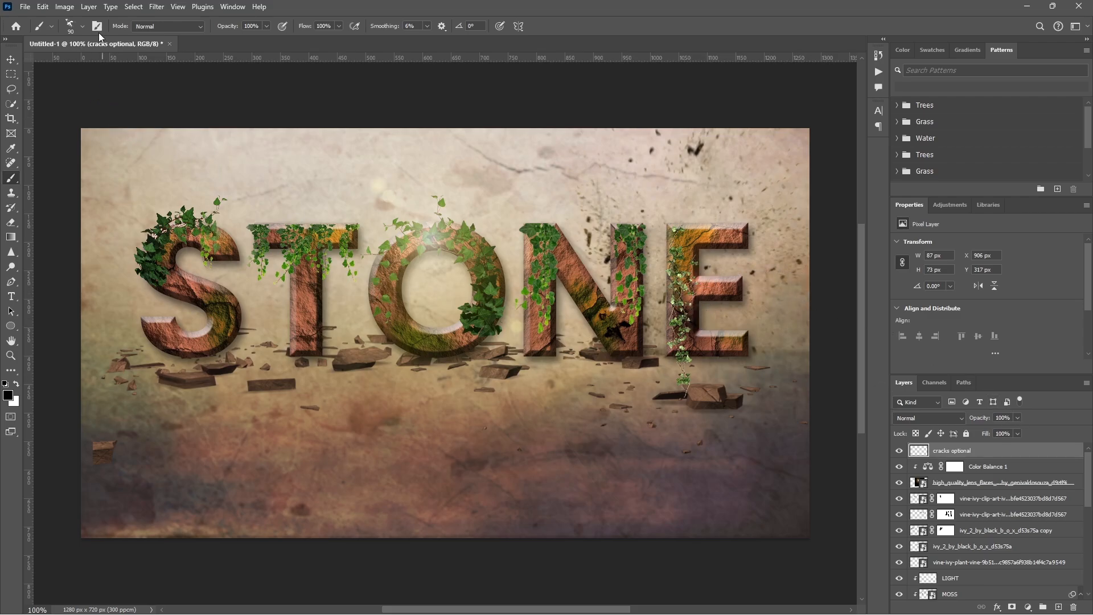
# Stamp a black crack on the T's stem with the CrackDecay003 brush rotated to 41° and sized 125 px
pyautogui.click(82, 26)
pyautogui.doubleClick(341, 283)
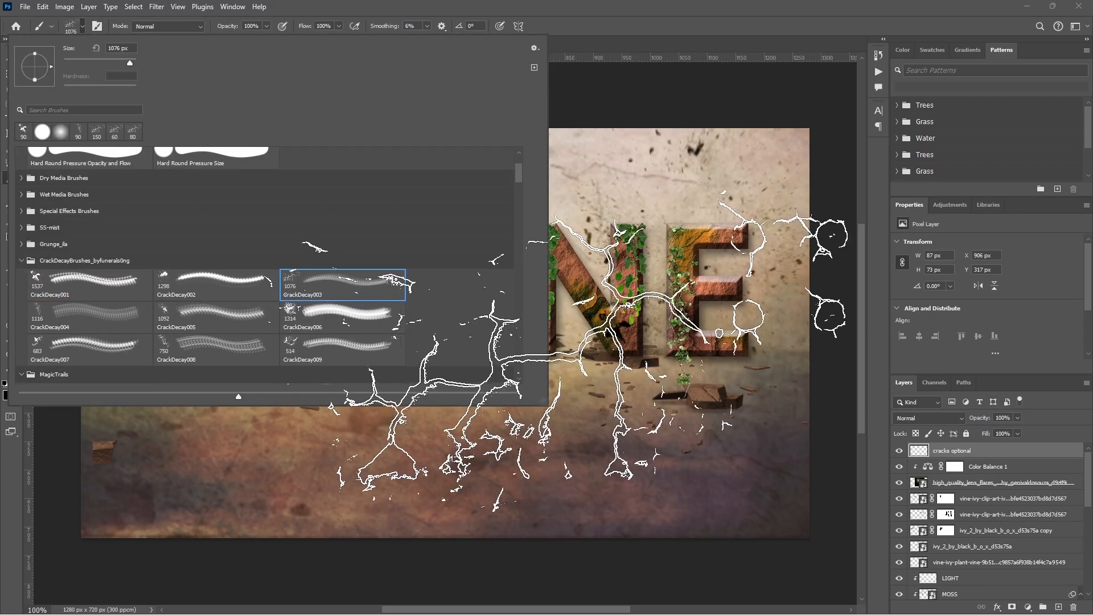
pyautogui.press('[')
pyautogui.press('[')
pyautogui.press('[')
pyautogui.press('[')
pyautogui.press('[')
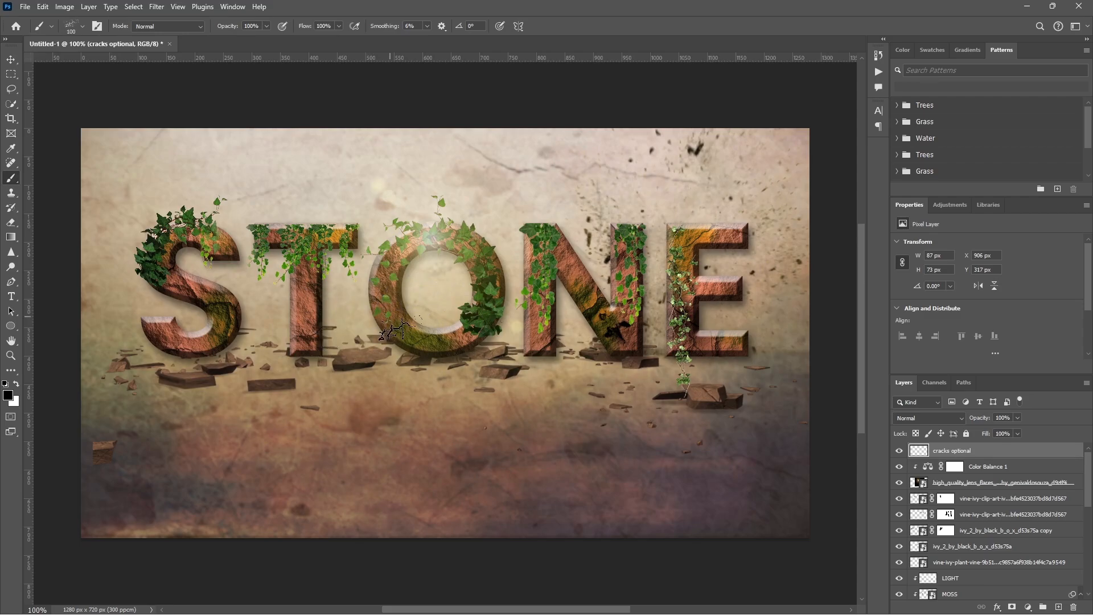
pyautogui.click(83, 26)
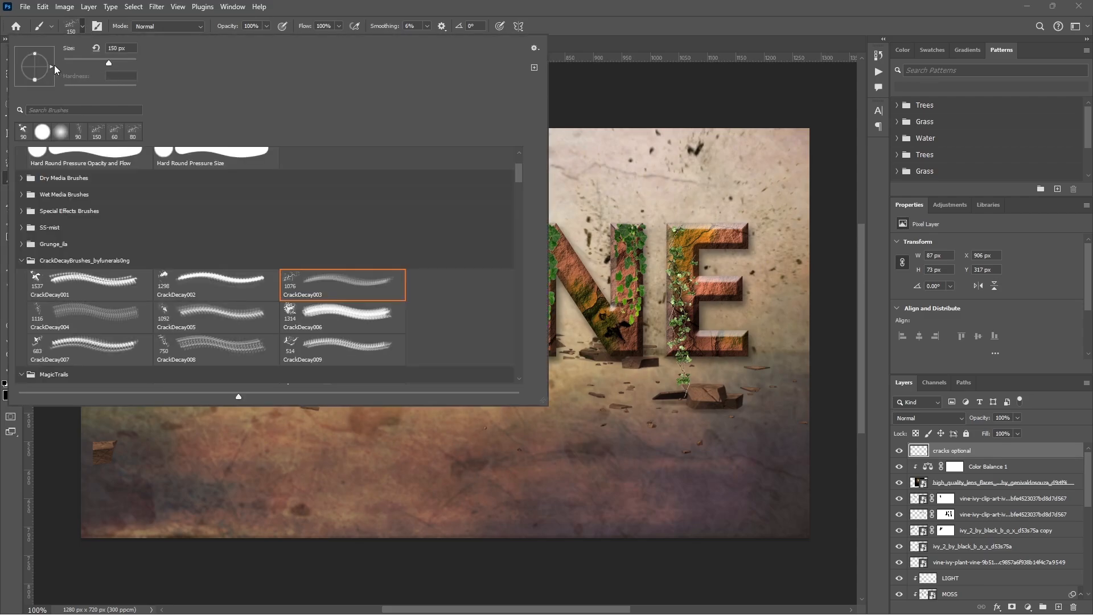
pyautogui.moveTo(55, 69); pyautogui.dragTo(50, 64)
pyautogui.click(604, 159)
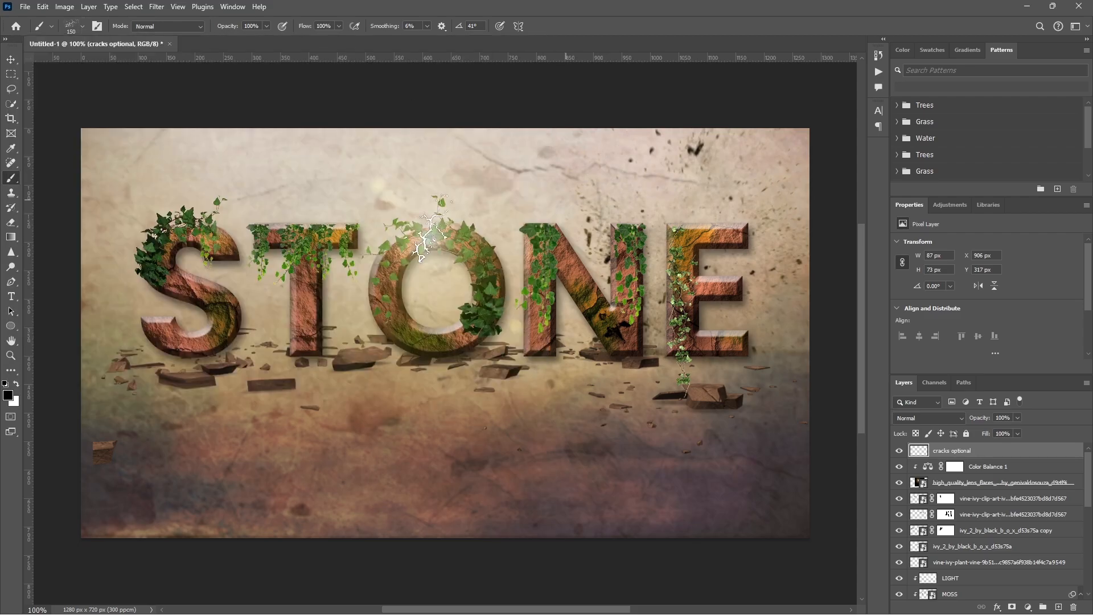
pyautogui.press('[')
pyautogui.press('[')
pyautogui.press(']')
pyautogui.click(304, 312)
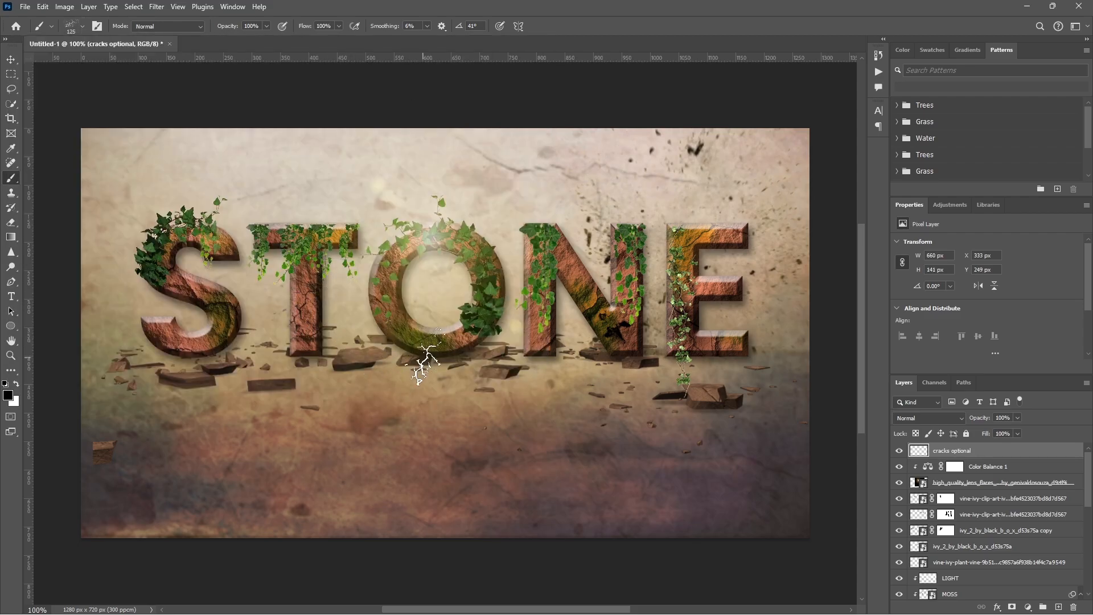
# Stamp a black crack on the left side of the O with the CrackDecay004 brush at 125 px, undoing misplaced stamps
pyautogui.click(85, 26)
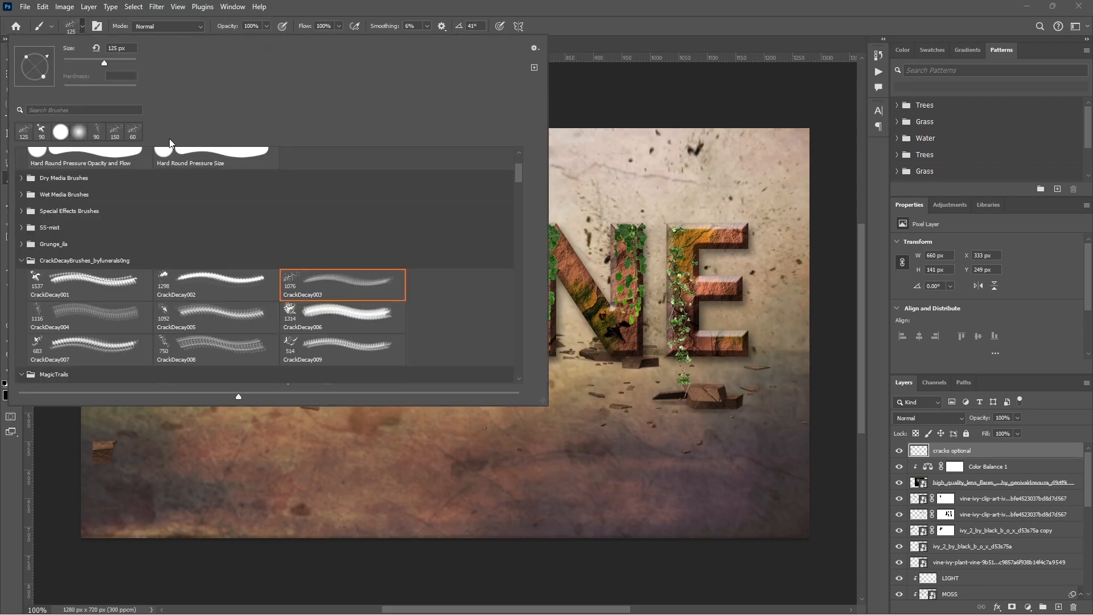
pyautogui.click(116, 317)
pyautogui.press('Return')
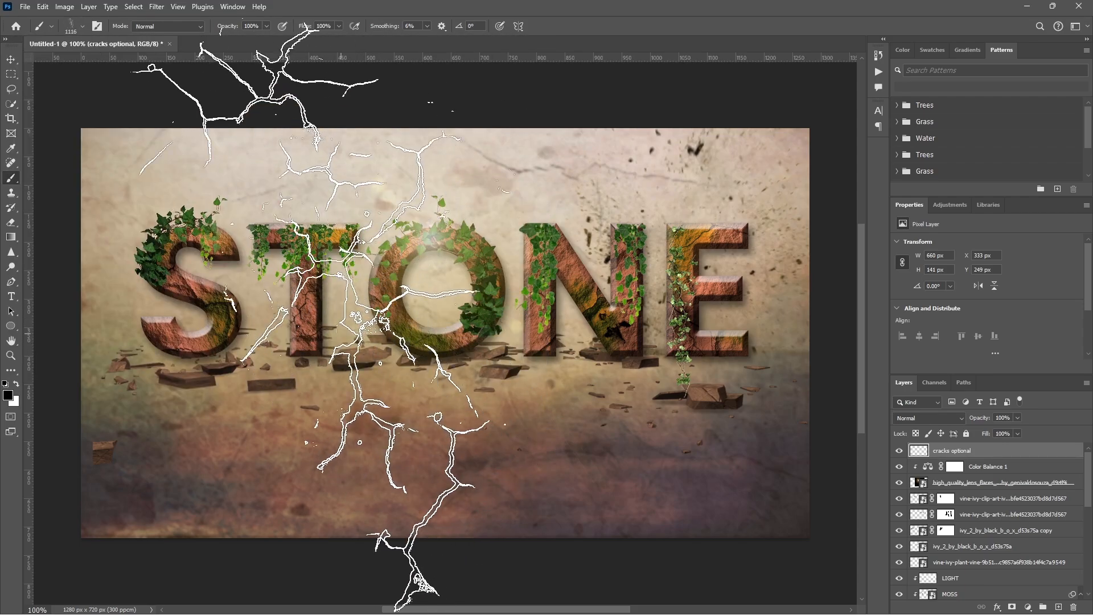
pyautogui.press('[')
pyautogui.press('[')
pyautogui.press('[')
pyautogui.press('[')
pyautogui.press('[')
pyautogui.press('[')
pyautogui.press('[')
pyautogui.press('[')
pyautogui.press('[')
pyautogui.press('[')
pyautogui.press('[')
pyautogui.press('[')
pyautogui.press('[')
pyautogui.press('[')
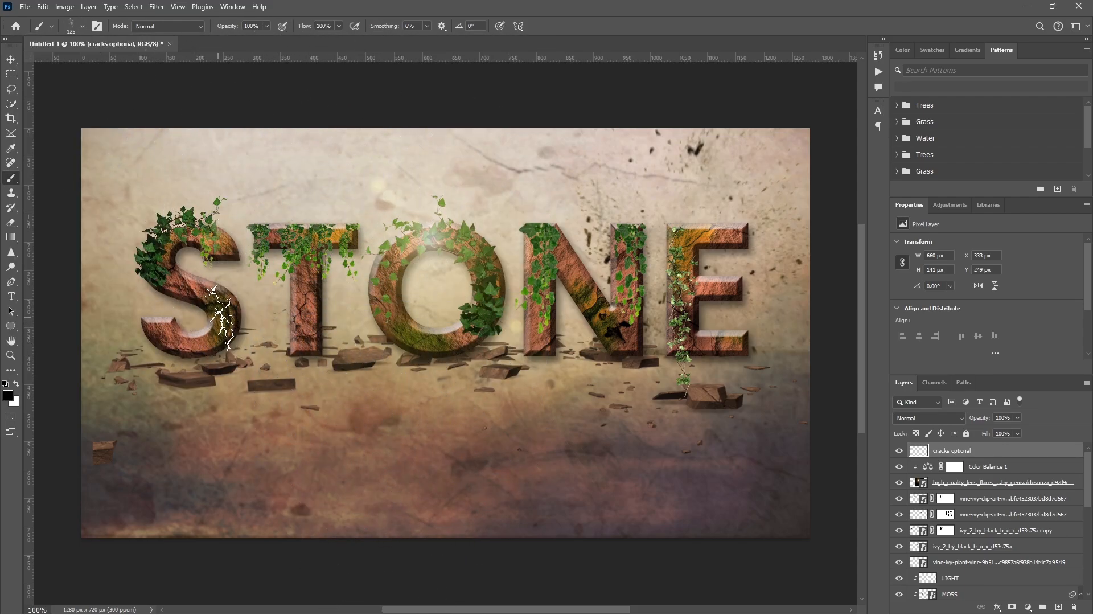
pyautogui.click(220, 316)
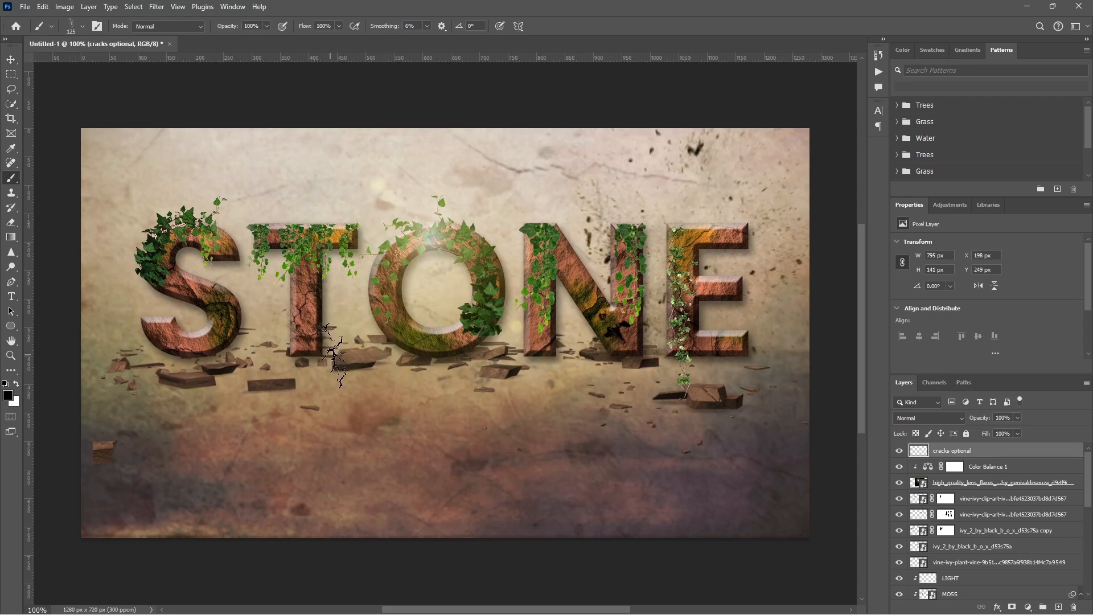
pyautogui.hotkey('ctrl', 'z')
pyautogui.click(389, 302)
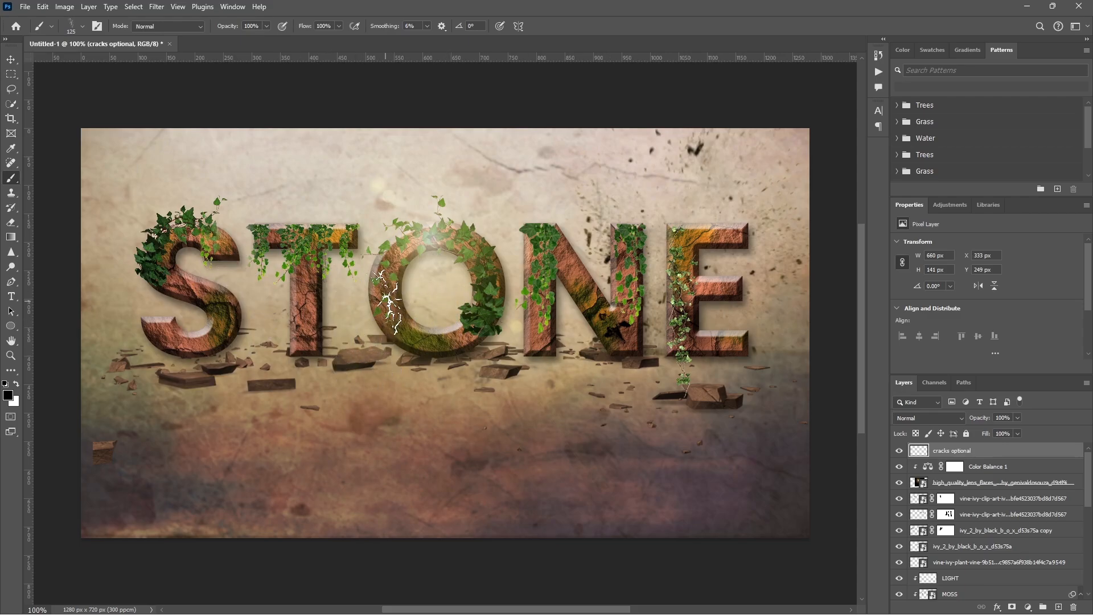
pyautogui.hotkey('ctrl', 'z')
pyautogui.click(389, 287)
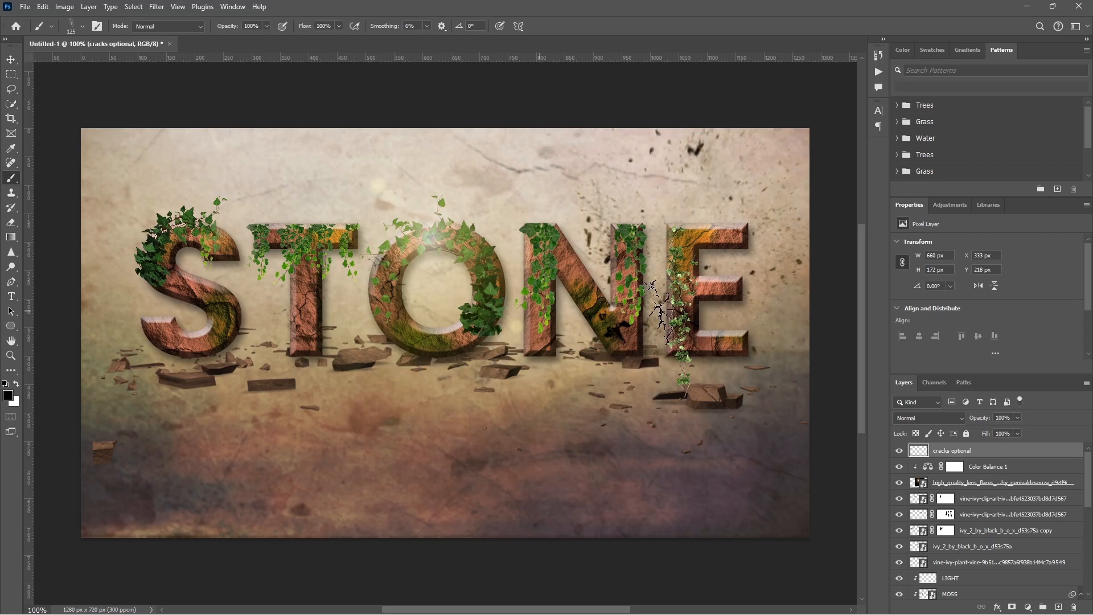
# Add a layer mask to the cracks layer and hide excess crack parts in black with a 60 px hard round brush
pyautogui.click(1013, 607)
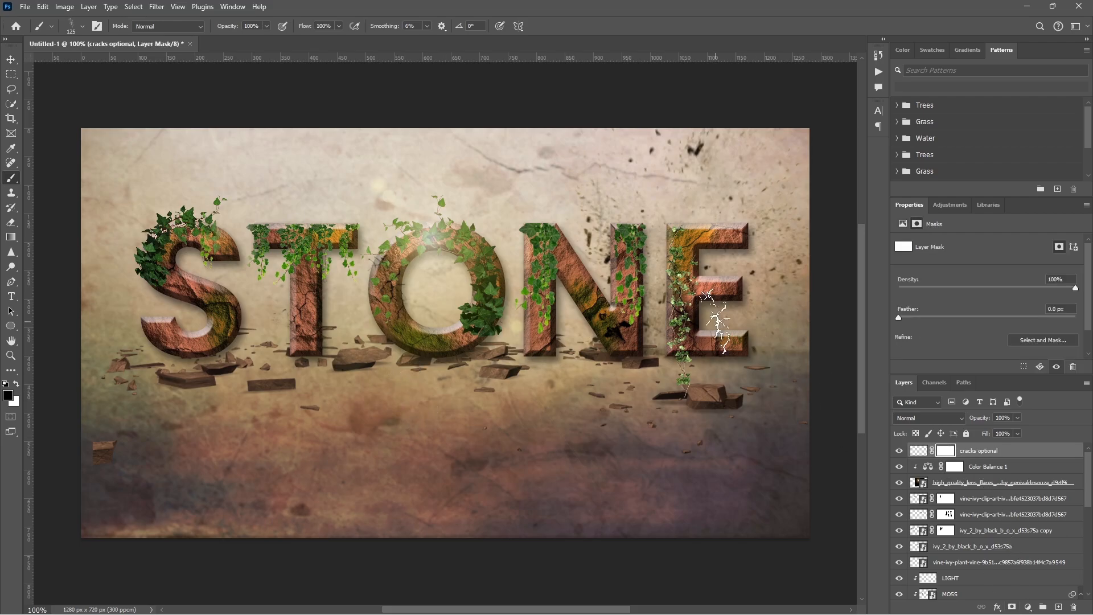
pyautogui.click(82, 27)
pyautogui.click(97, 132)
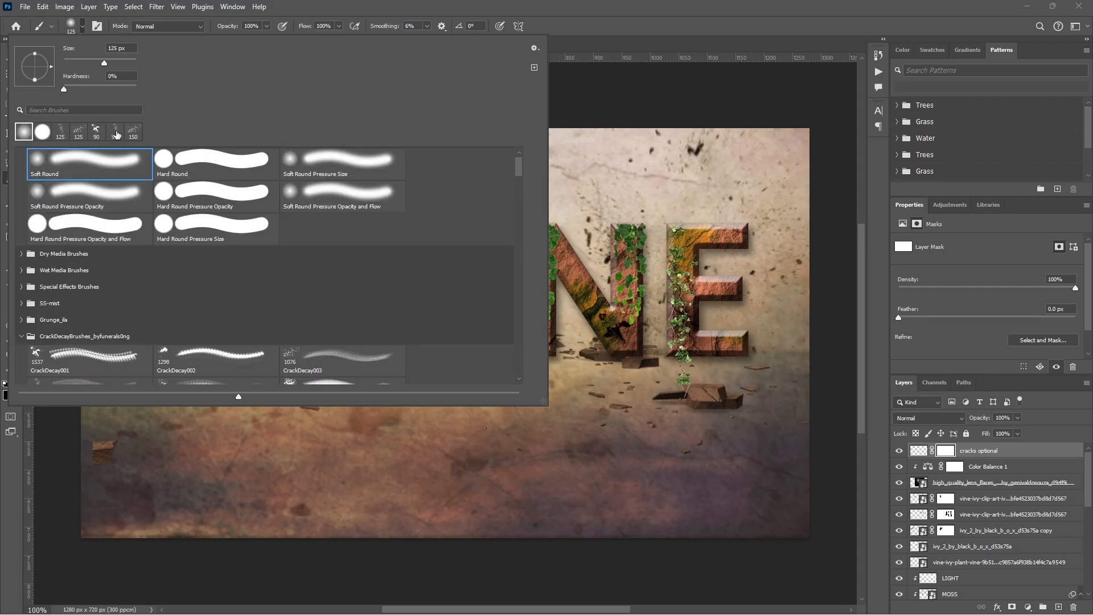
pyautogui.click(44, 132)
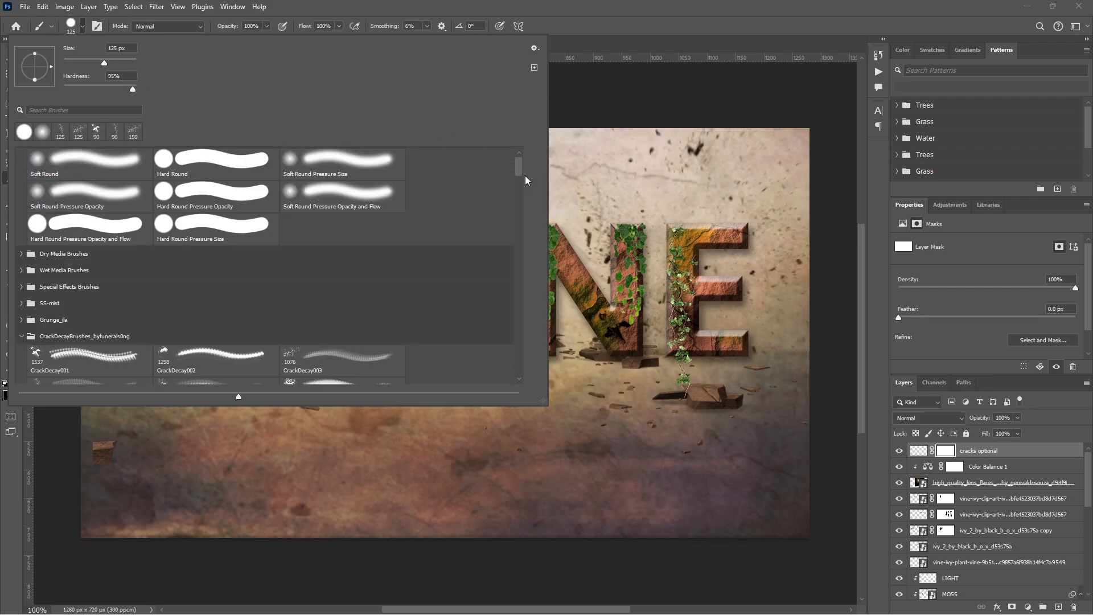
pyautogui.press('Return')
pyautogui.press('[')
pyautogui.press('[')
pyautogui.press('[')
pyautogui.press('[')
pyautogui.press('[')
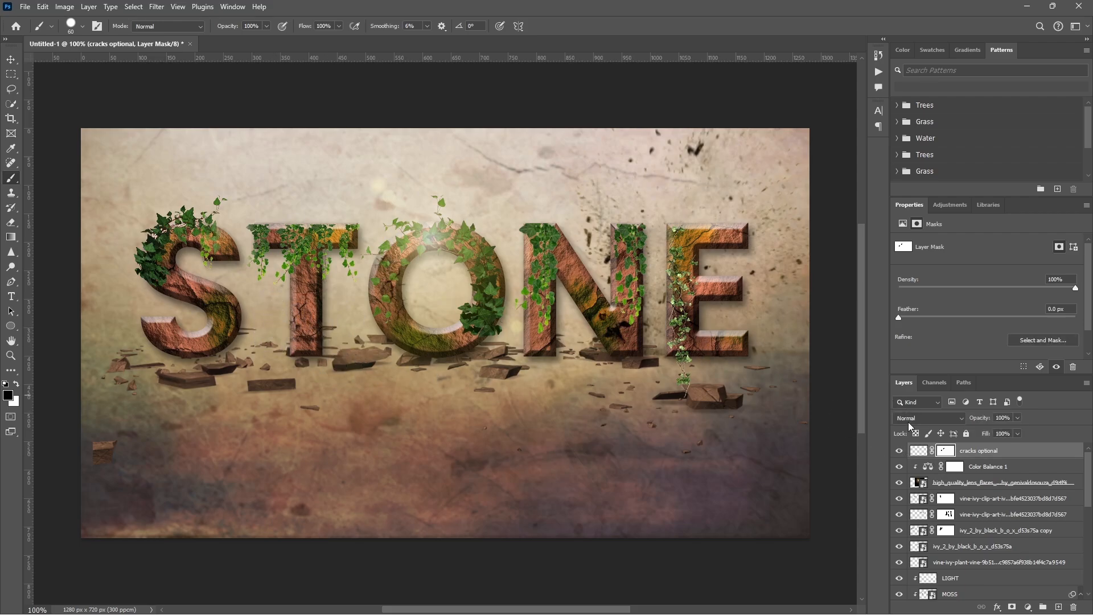
# Mask out the crack overflow inside the O and compare the artwork with and without the cracks layer
pyautogui.click(900, 451)
pyautogui.click(899, 450)
pyautogui.click(899, 450)
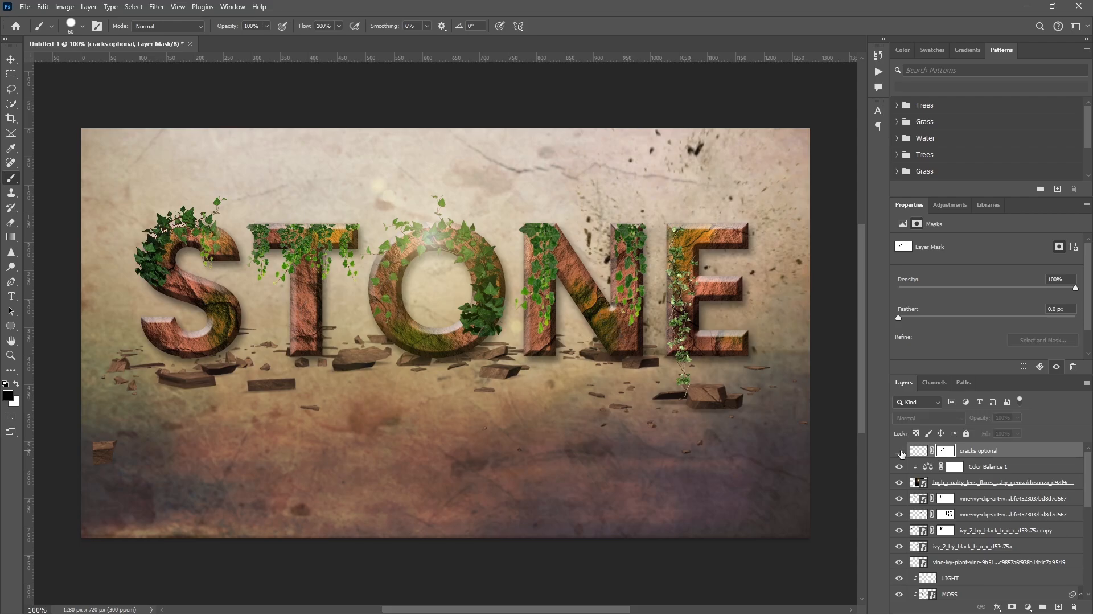
pyautogui.click(900, 450)
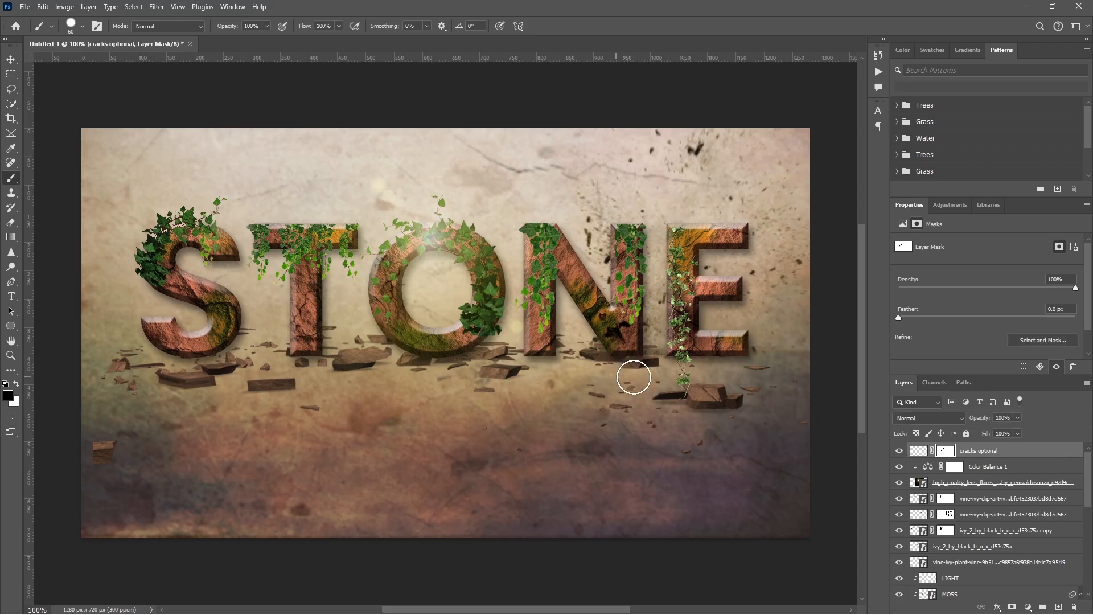
pyautogui.click(900, 450)
pyautogui.click(899, 450)
pyautogui.moveTo(418, 295); pyautogui.dragTo(453, 265)
pyautogui.click(899, 452)
pyautogui.click(900, 452)
# Refine the cracks mask with a soft round brush and set the cracks layer's opacity to 48%
pyautogui.click(83, 27)
pyautogui.doubleClick(47, 134)
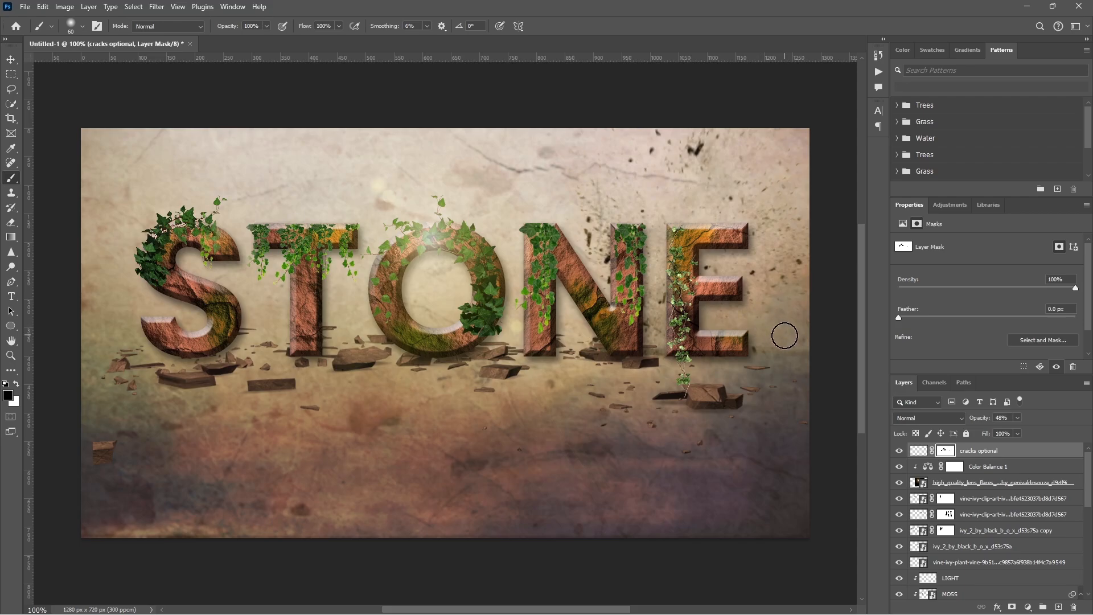
pyautogui.press('x')
pyautogui.click(900, 450)
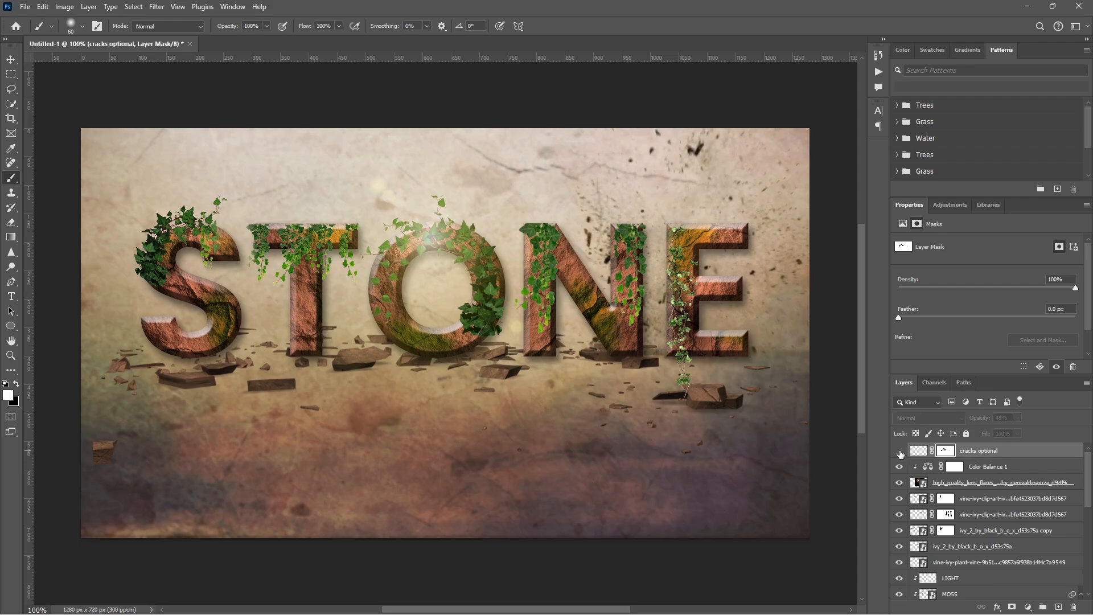
pyautogui.click(900, 451)
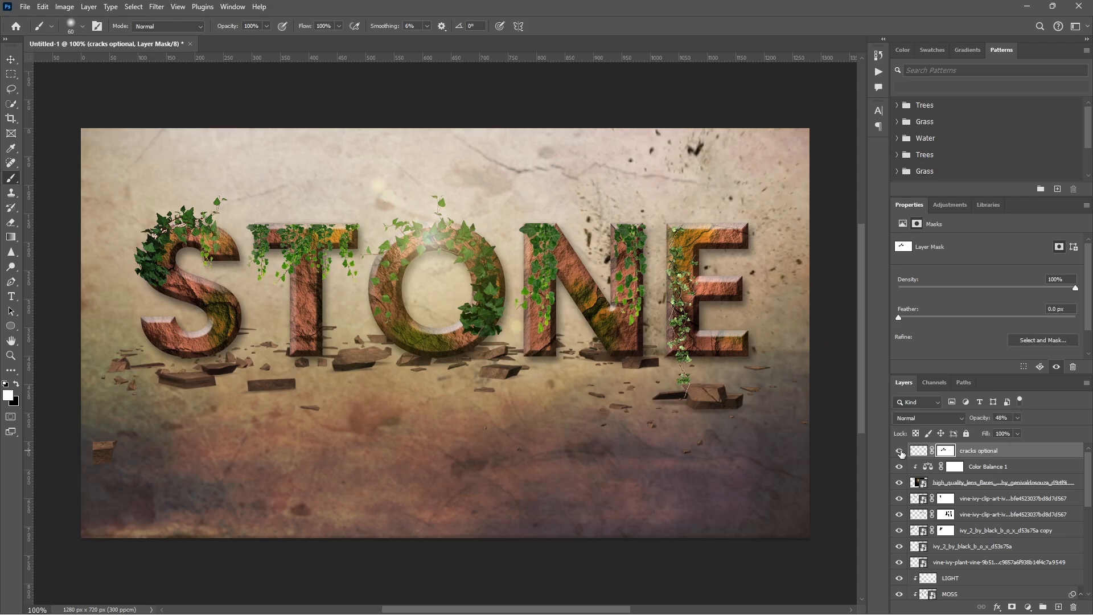
# Add a Brightness/Contrast adjustment above the cracks layer with Brightness 10 and Contrast 15, and compare the image without it
pyautogui.click(996, 457)
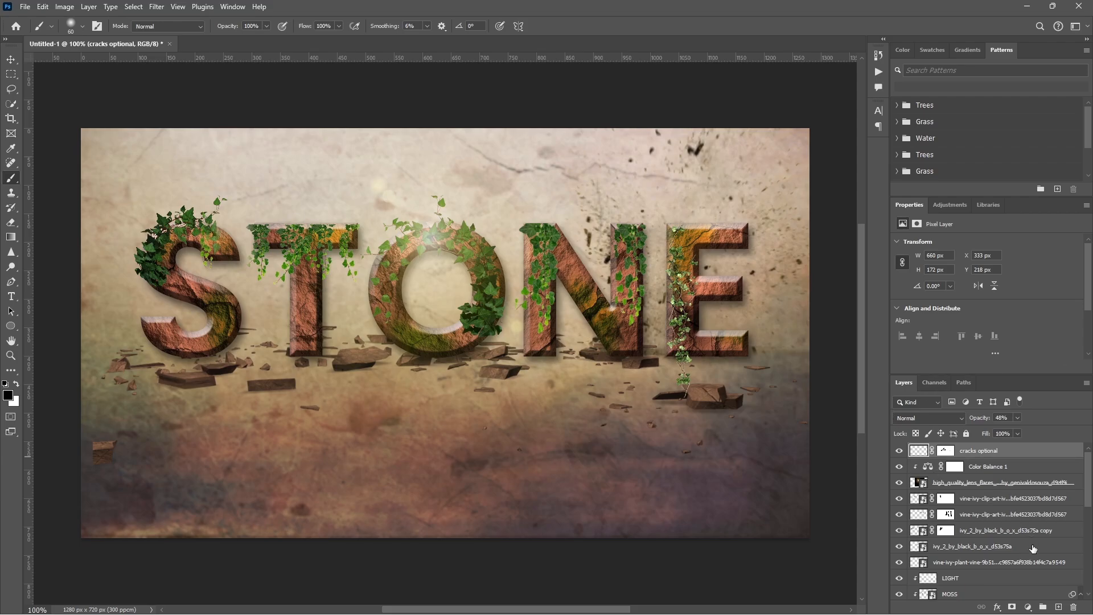
pyautogui.click(1028, 608)
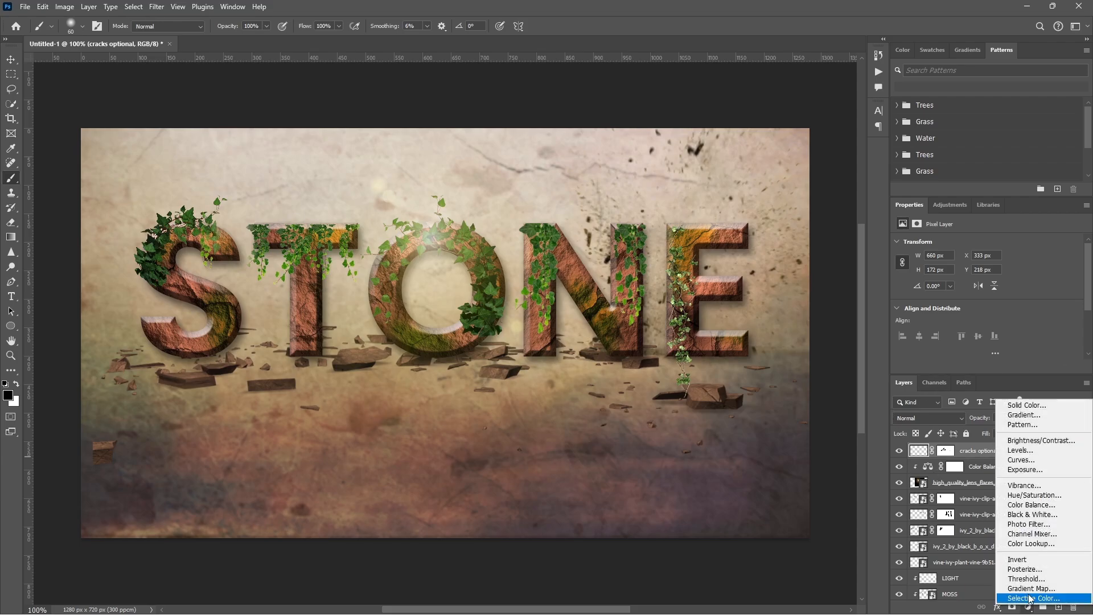
pyautogui.click(1045, 441)
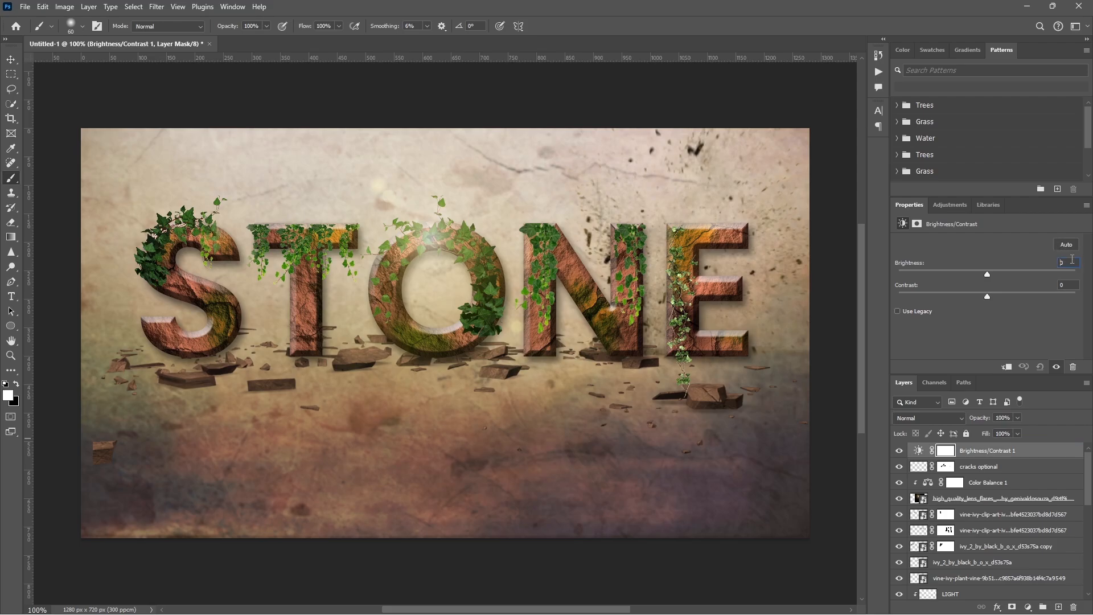
pyautogui.write('100')
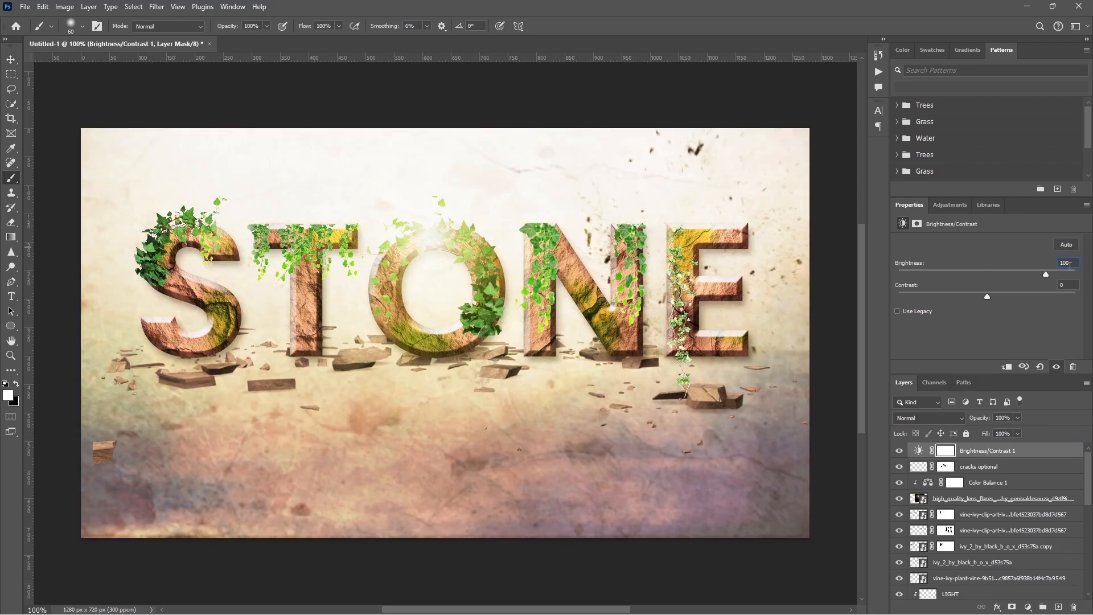
pyautogui.press('BackSpace')
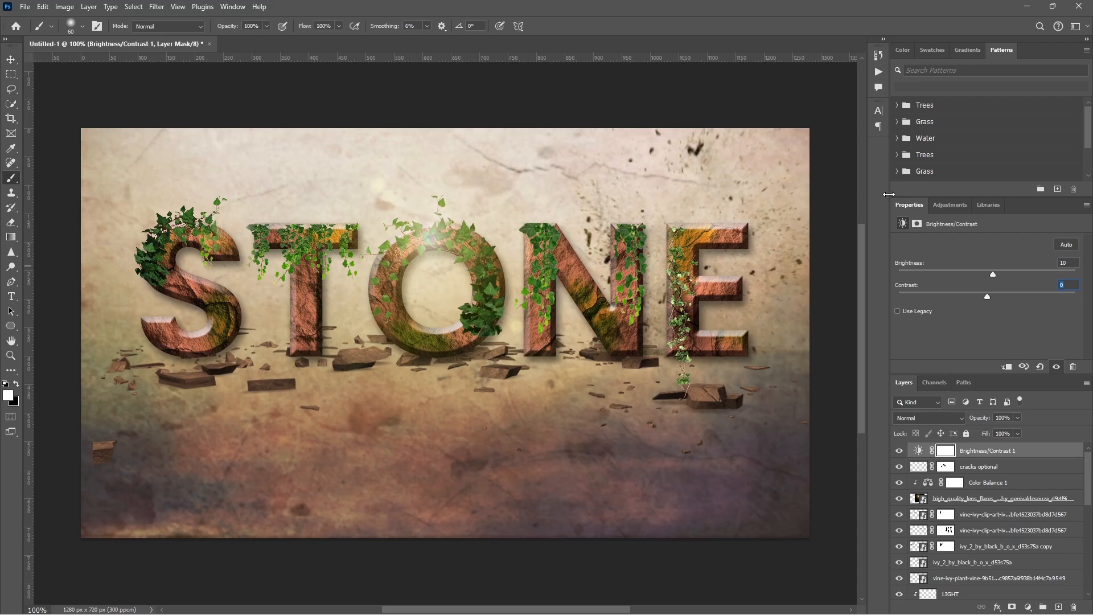
pyautogui.write('15')
pyautogui.click(899, 452)
pyautogui.click(900, 451)
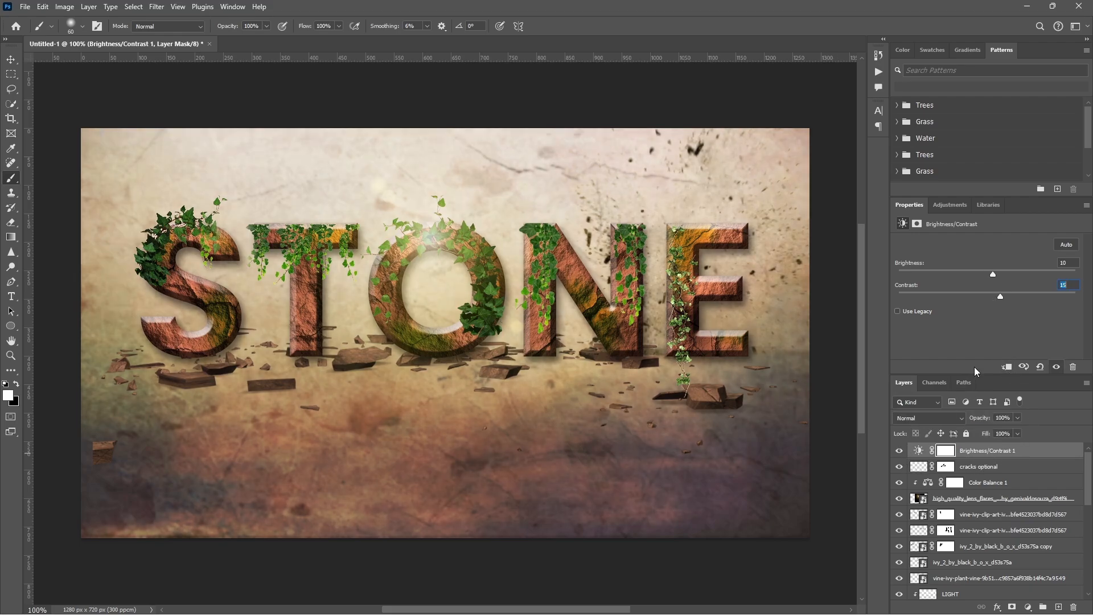